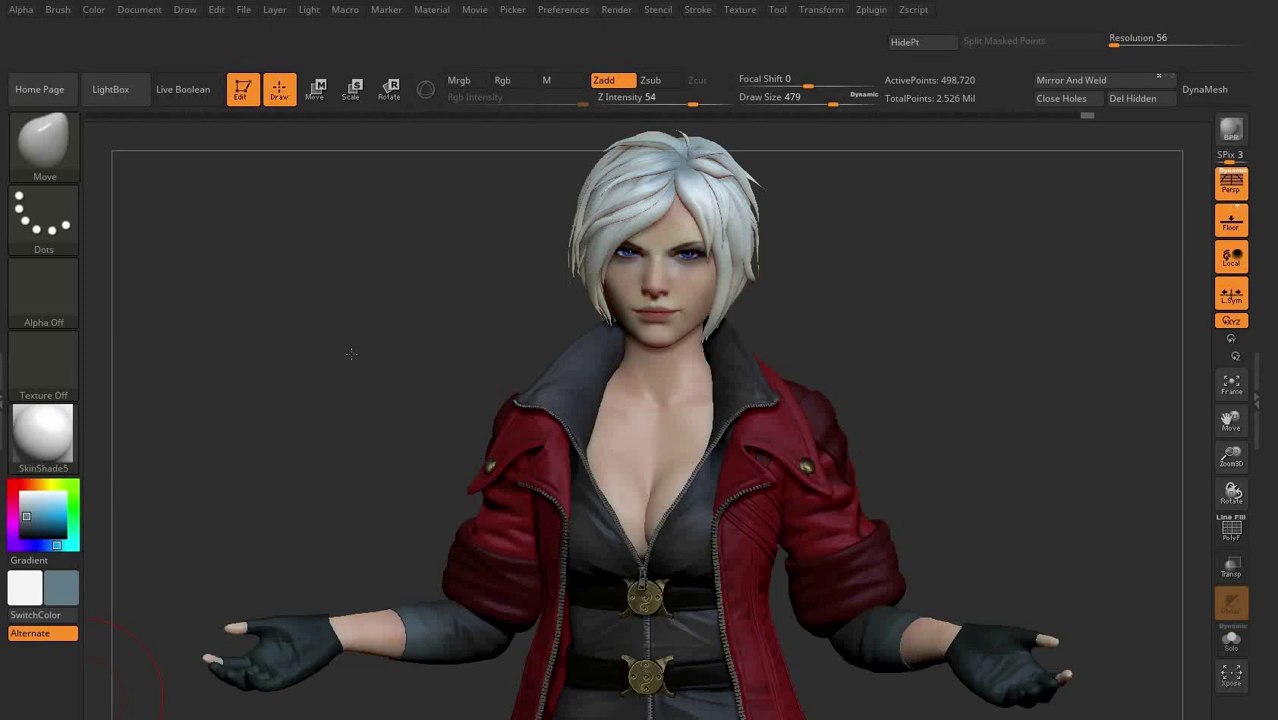
Step: Dock the Render palette in the left tray, expand Render Properties, and run a BPR render
left_click(139, 9)
left_click(615, 9)
left_click(604, 16)
left_click_drag(14, 224, 14, 192)
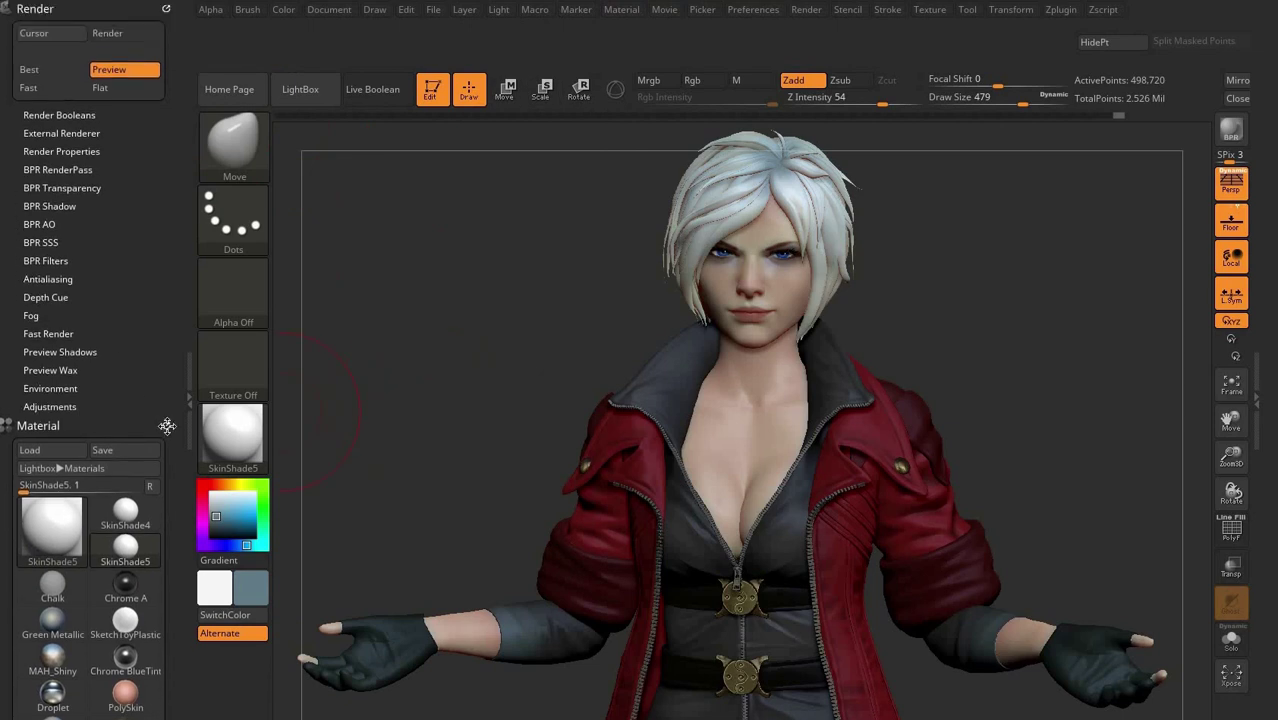
left_click(78, 152)
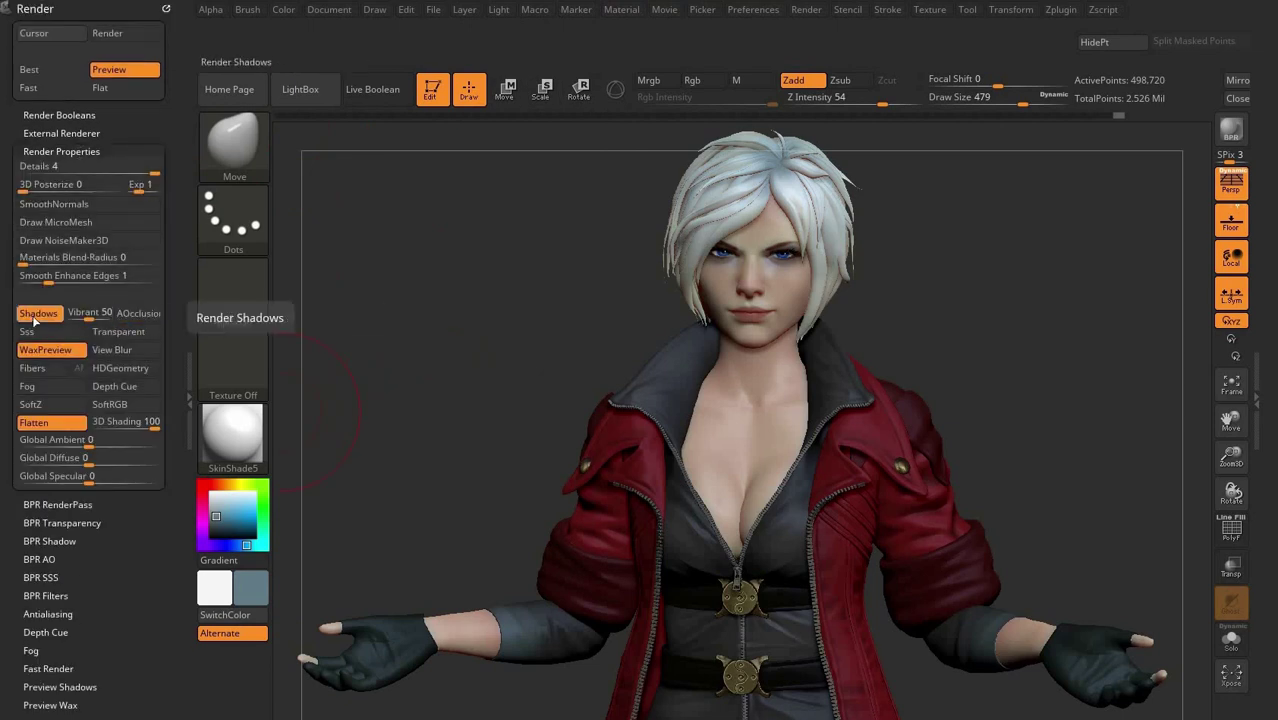
left_click(1231, 130)
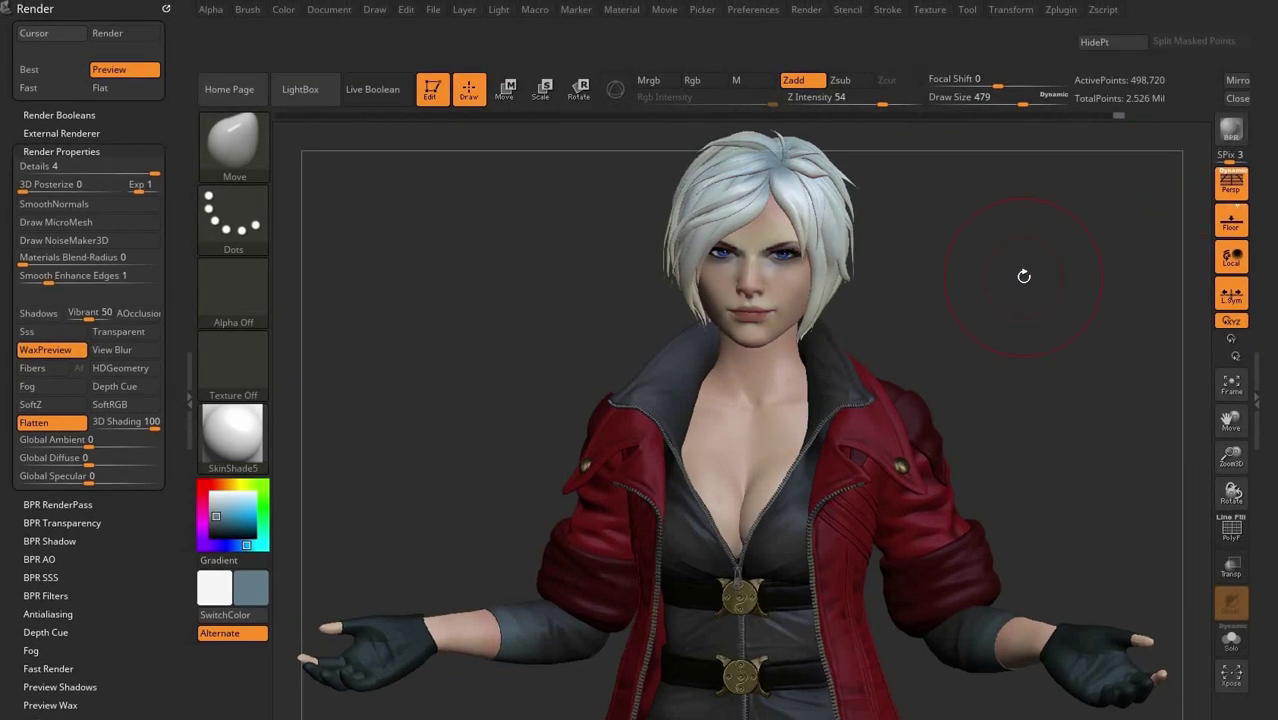
Step: Save the BPR render passes, including the Mask pass, as PSDs in the render folder
left_click(57, 504)
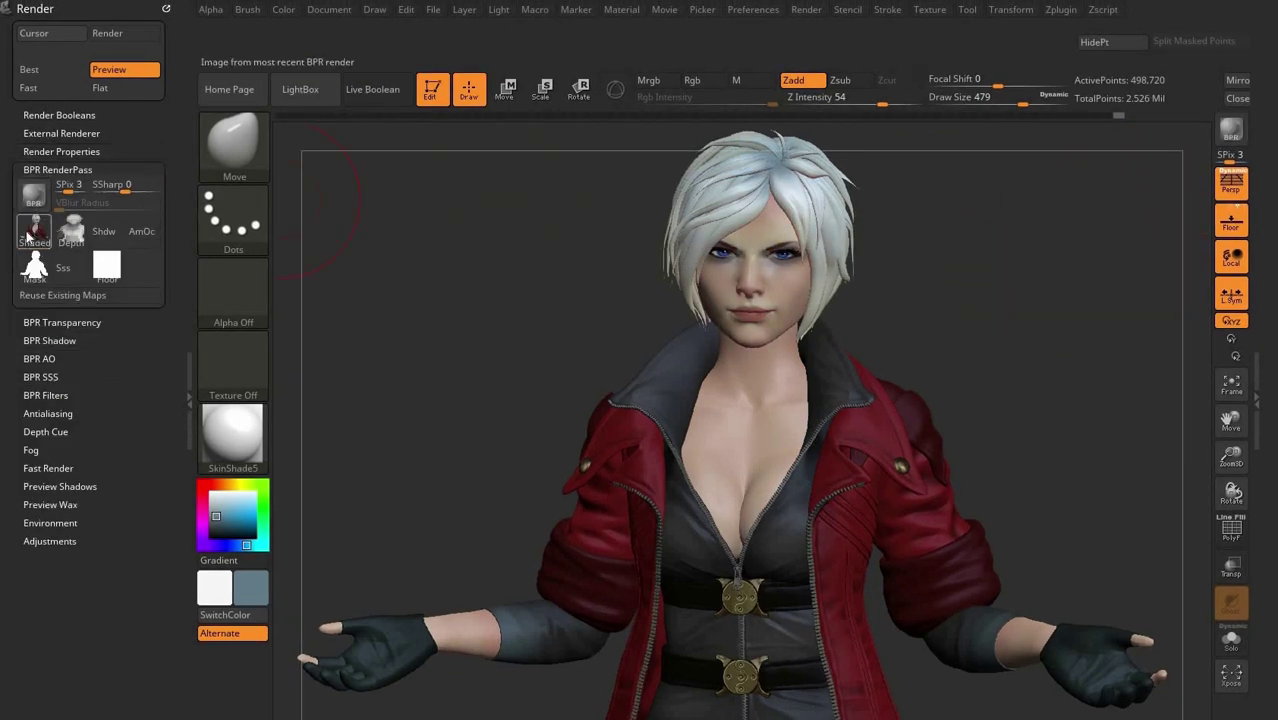
left_click(55, 232)
double_click(172, 100)
left_click(590, 367)
left_click(100, 200)
left_click(590, 367)
left_click(57, 245)
left_click(590, 367)
Step: Lower shadow GStrength to 0.352 and save the Shadow pass as a PSD
left_click(60, 151)
left_click(40, 541)
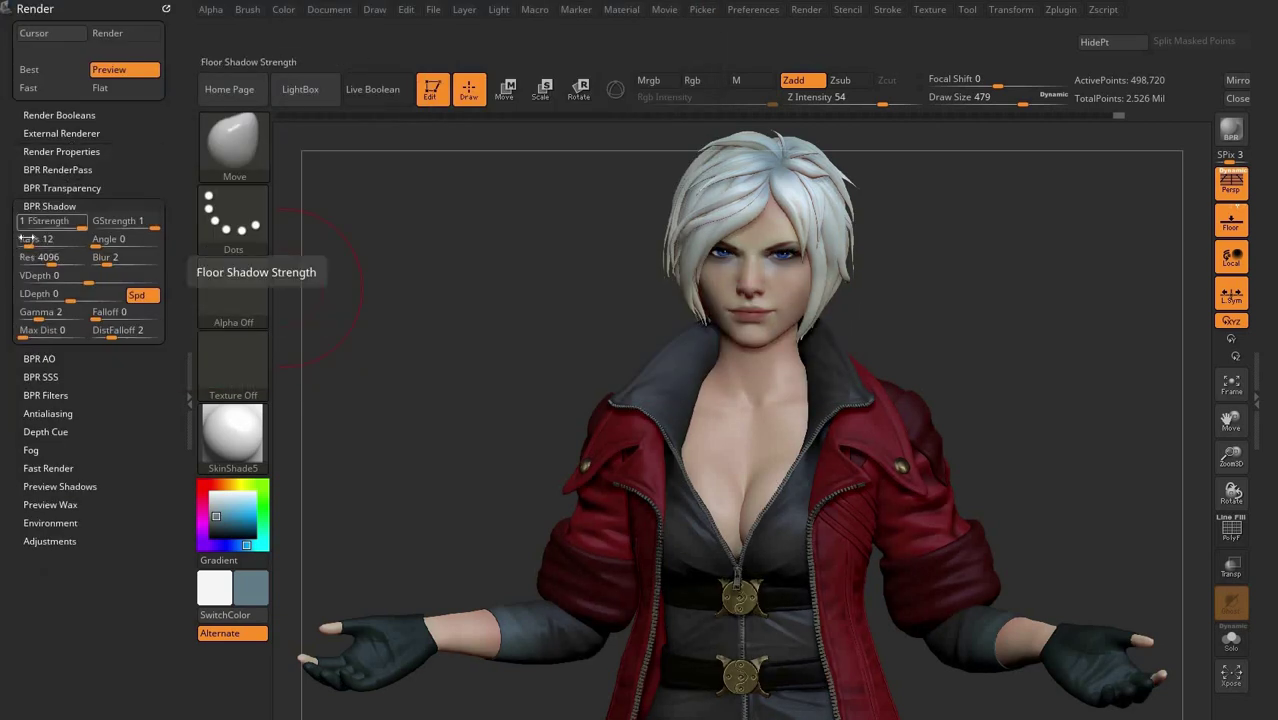
mouse_move(135, 222)
left_mouse_down()
mouse_move(112, 222)
mouse_move(125, 258)
left_mouse_up()
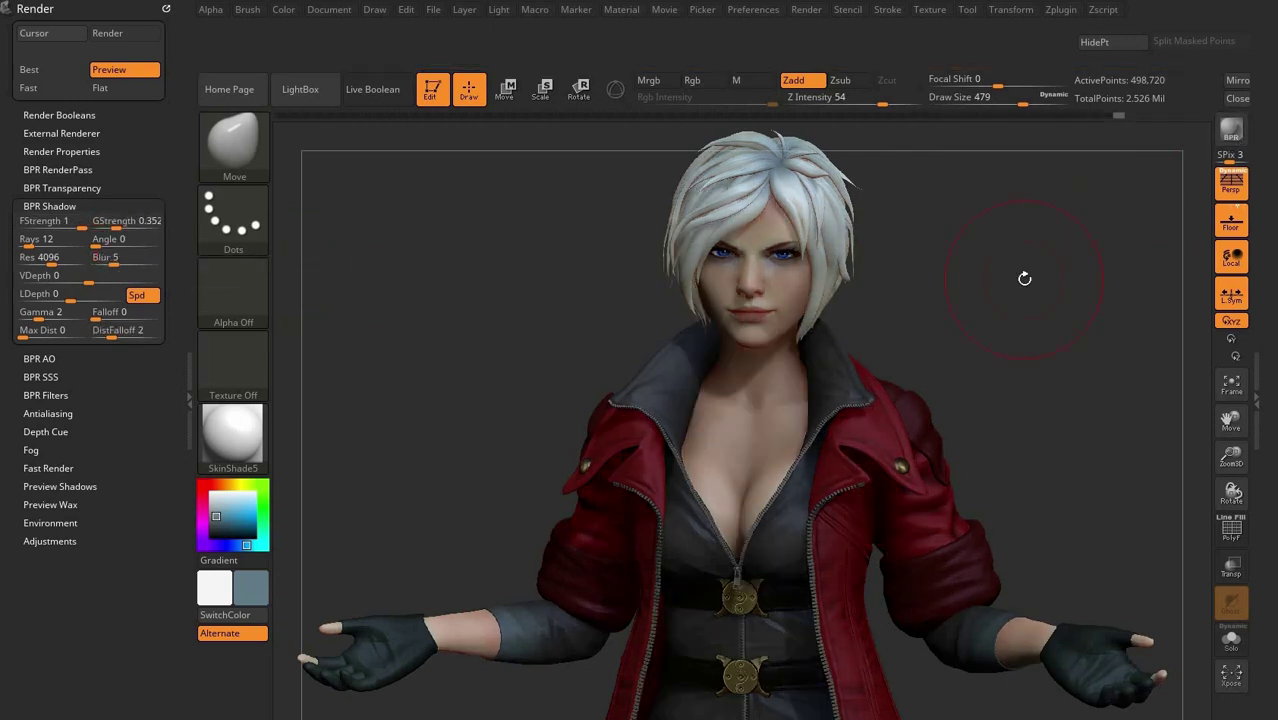
left_click(70, 170)
left_click(113, 238)
left_click(590, 366)
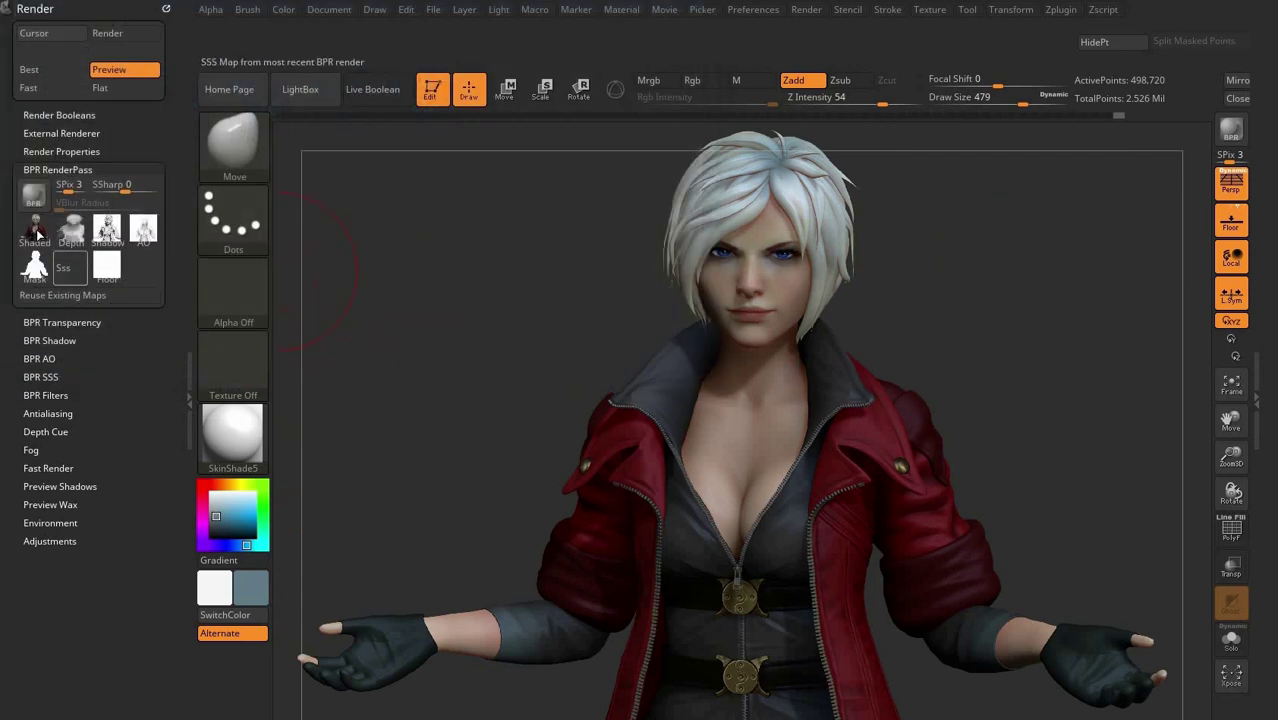
left_click(34, 230)
key("Return")
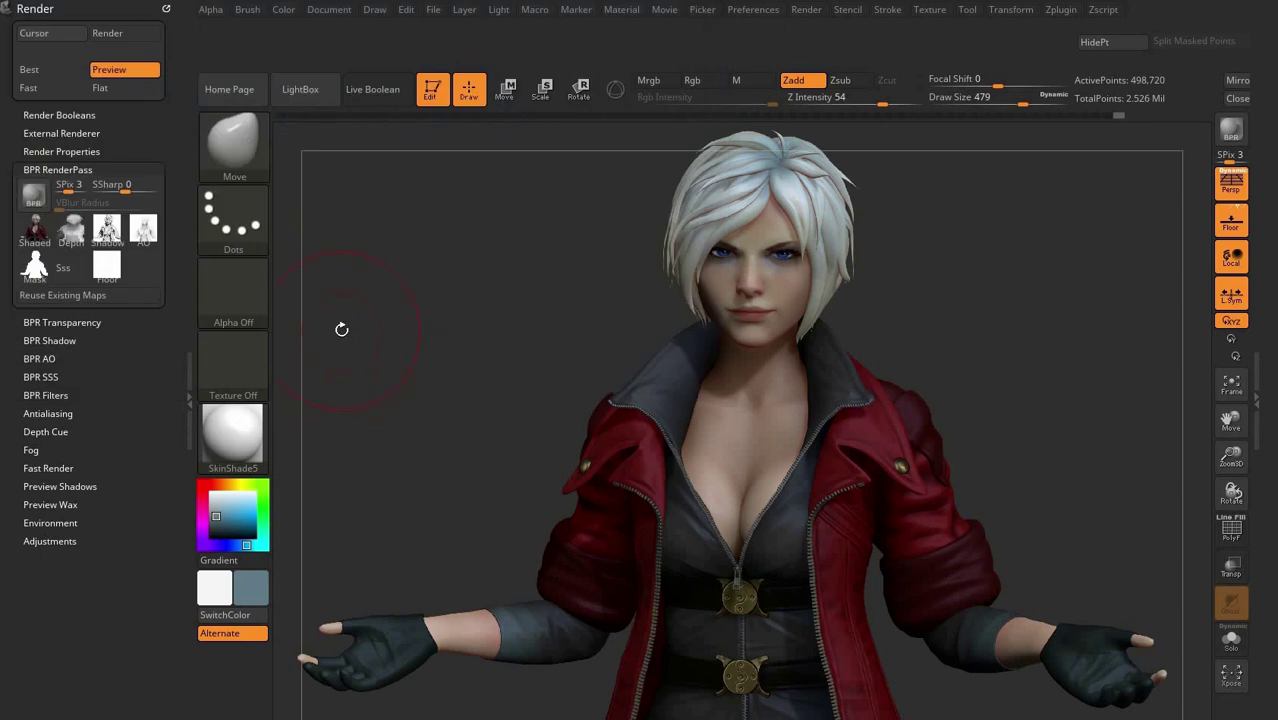
Step: Raise the shadow Blur to 10 and start a new BPR render
left_click(78, 340)
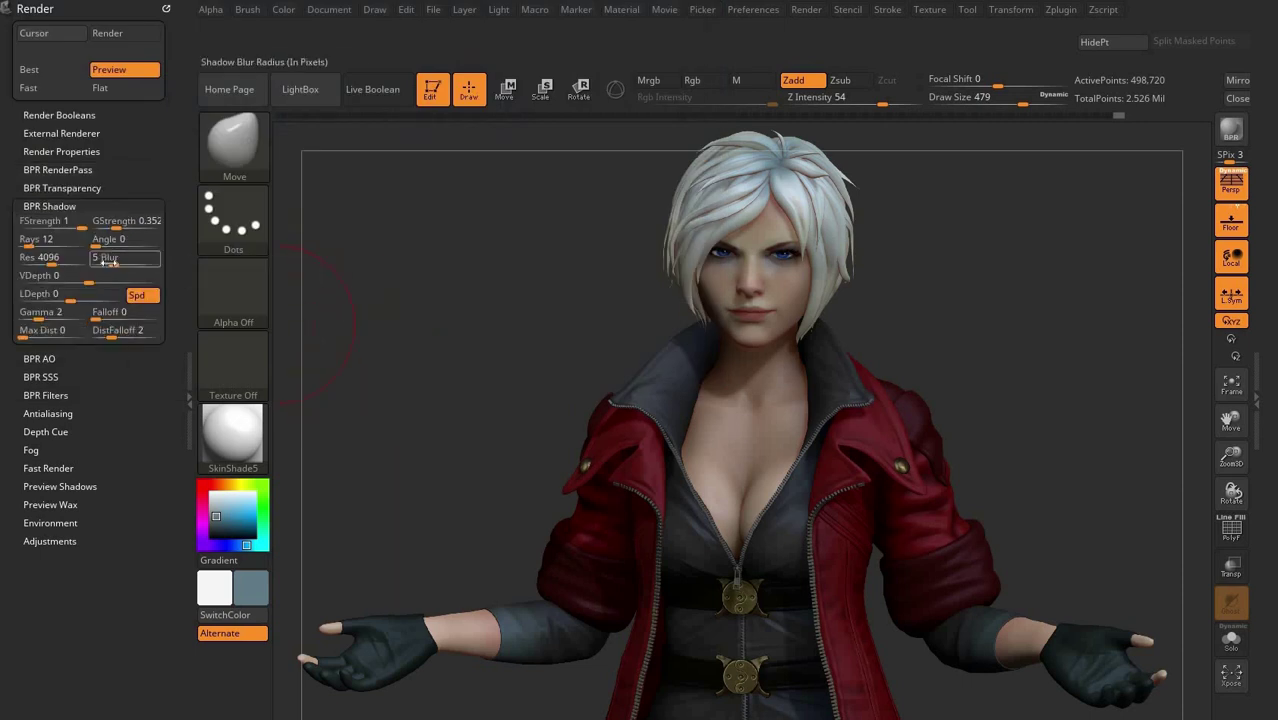
left_click_drag(105, 258, 112, 258)
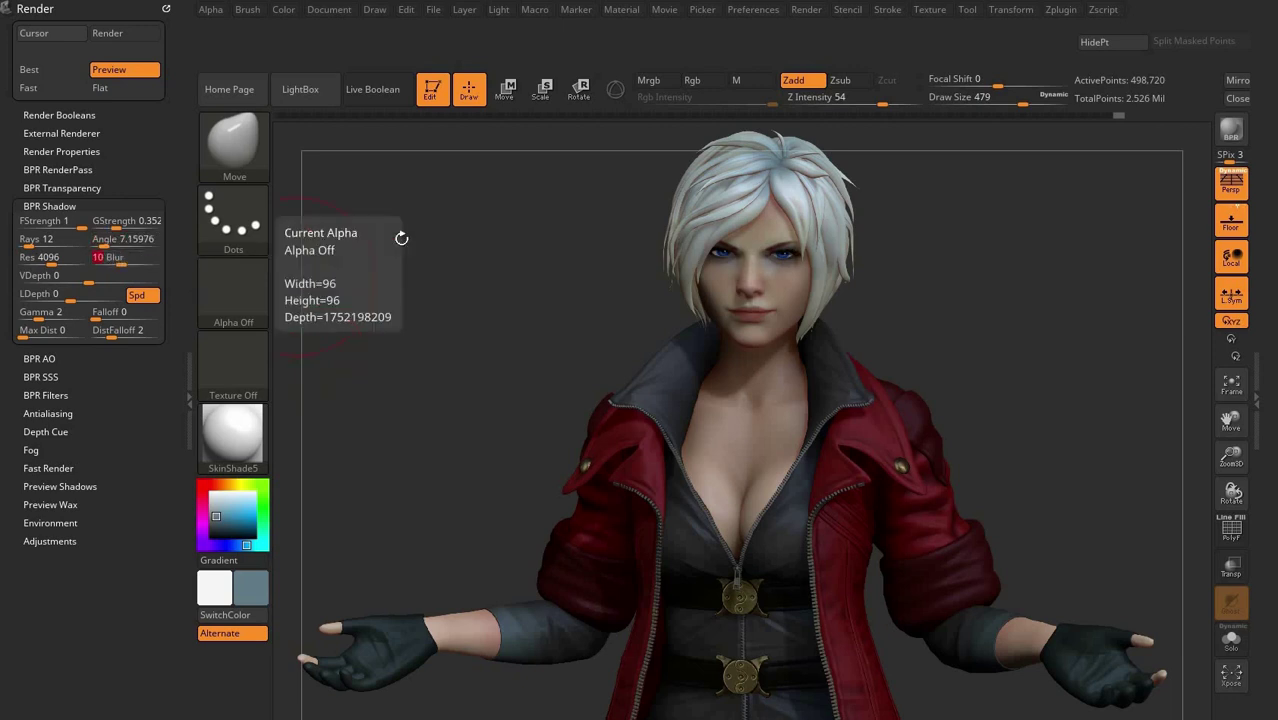
left_click(329, 18)
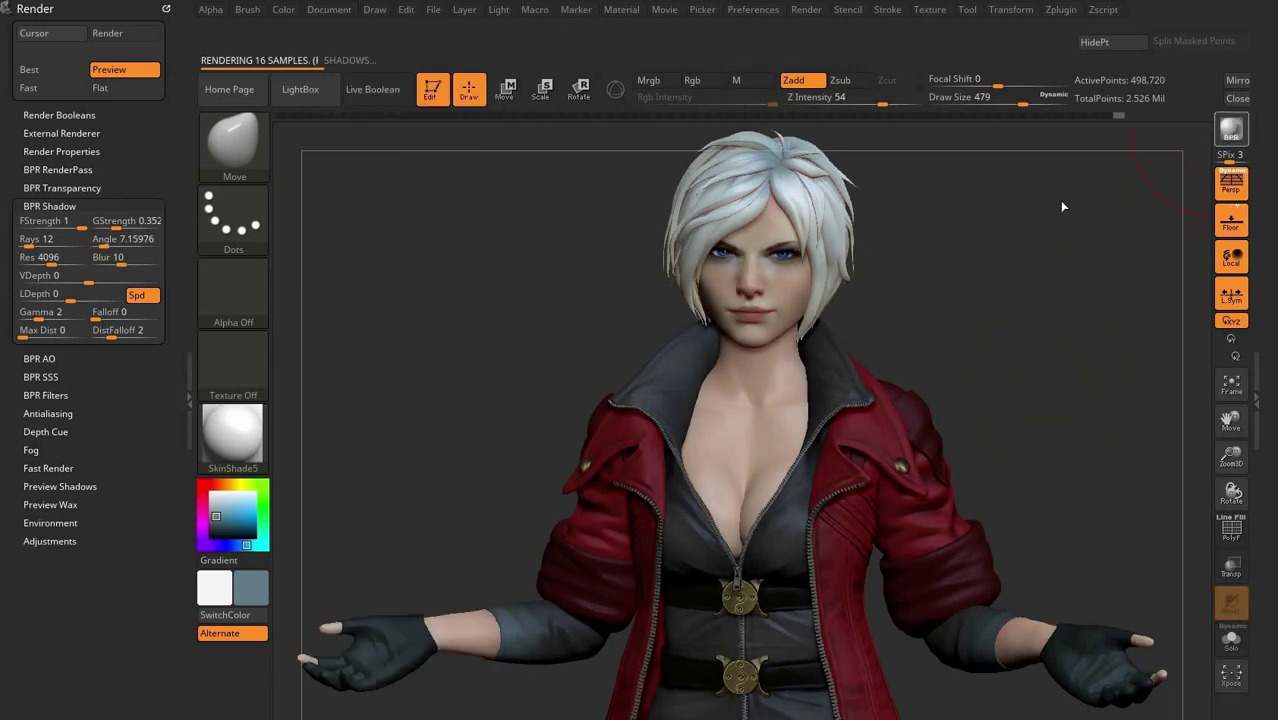
Step: Overwrite BPR_Shadow.PSD with the updated Shadow pass, then recheck the render properties
left_click(67, 170)
left_click(34, 232)
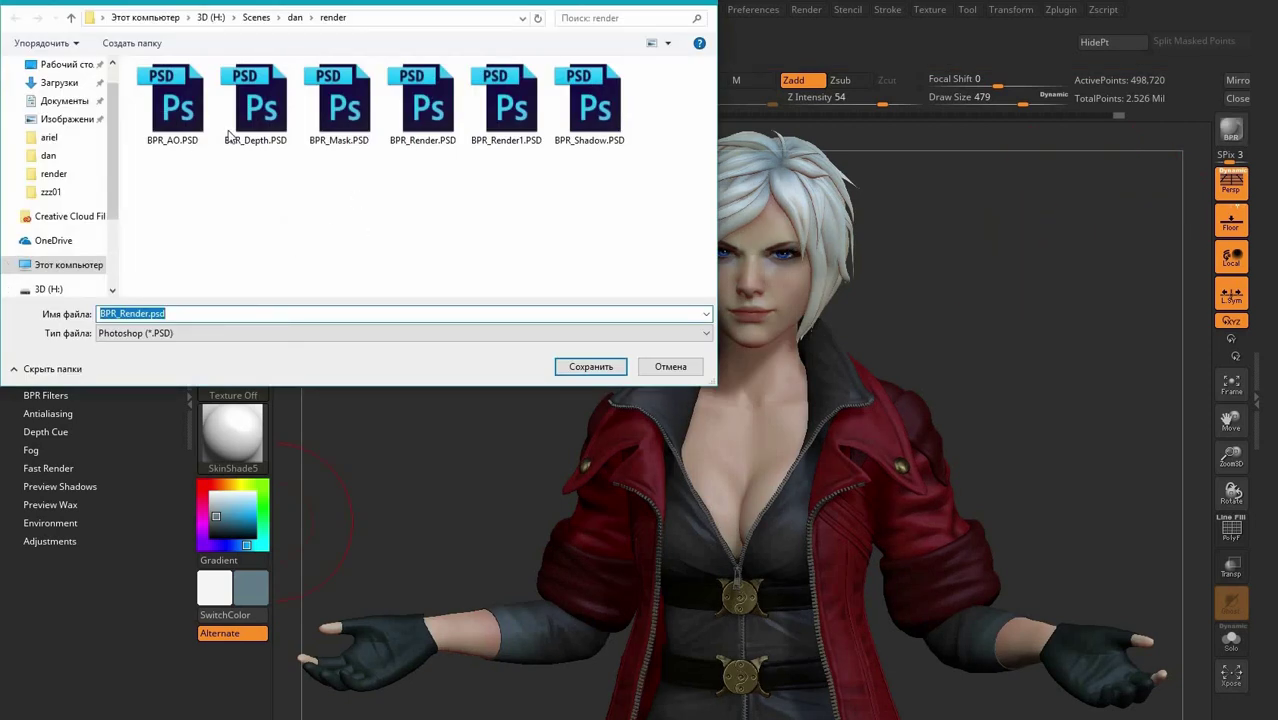
key("Escape")
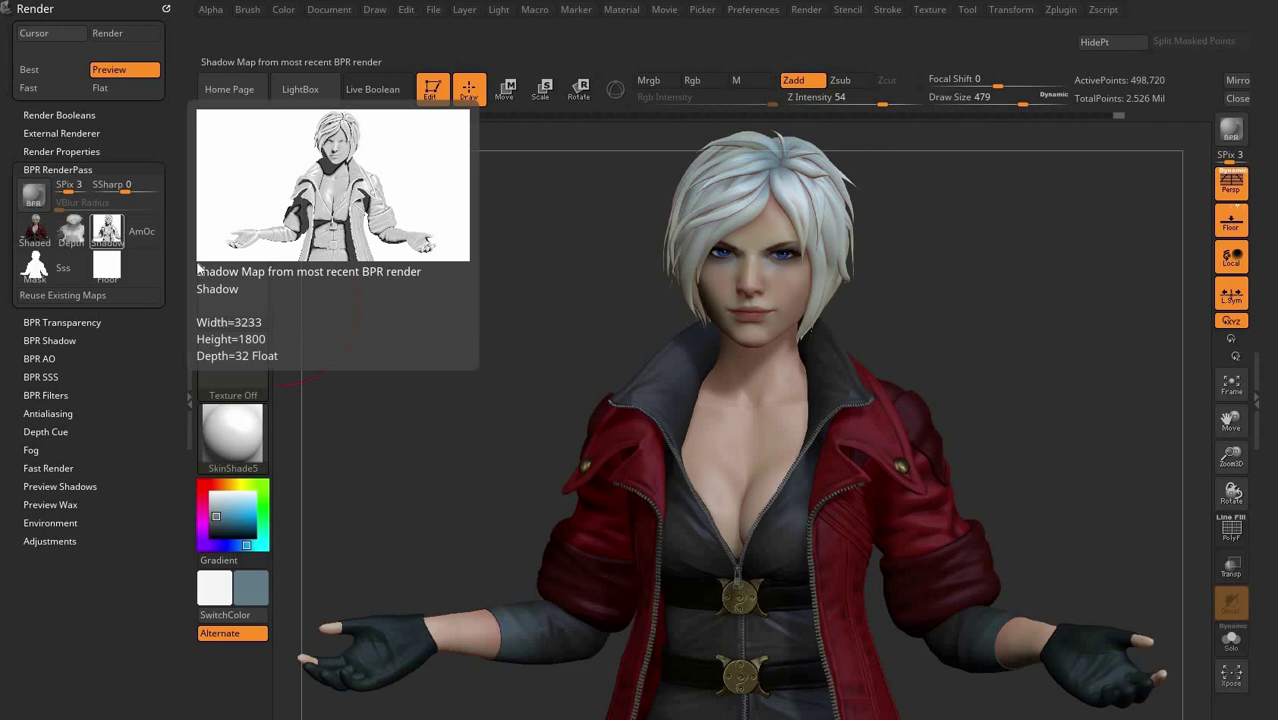
left_click(107, 232)
left_click(579, 366)
left_click(742, 382)
left_click(62, 322)
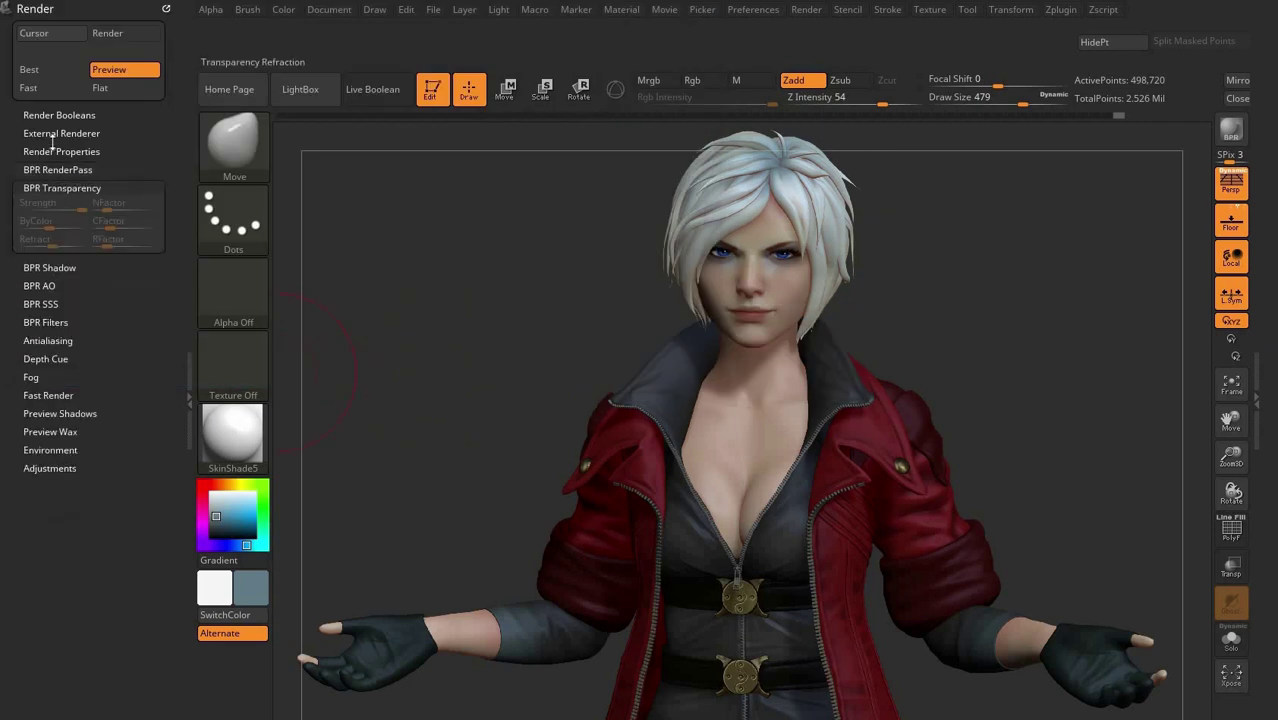
left_click(61, 151)
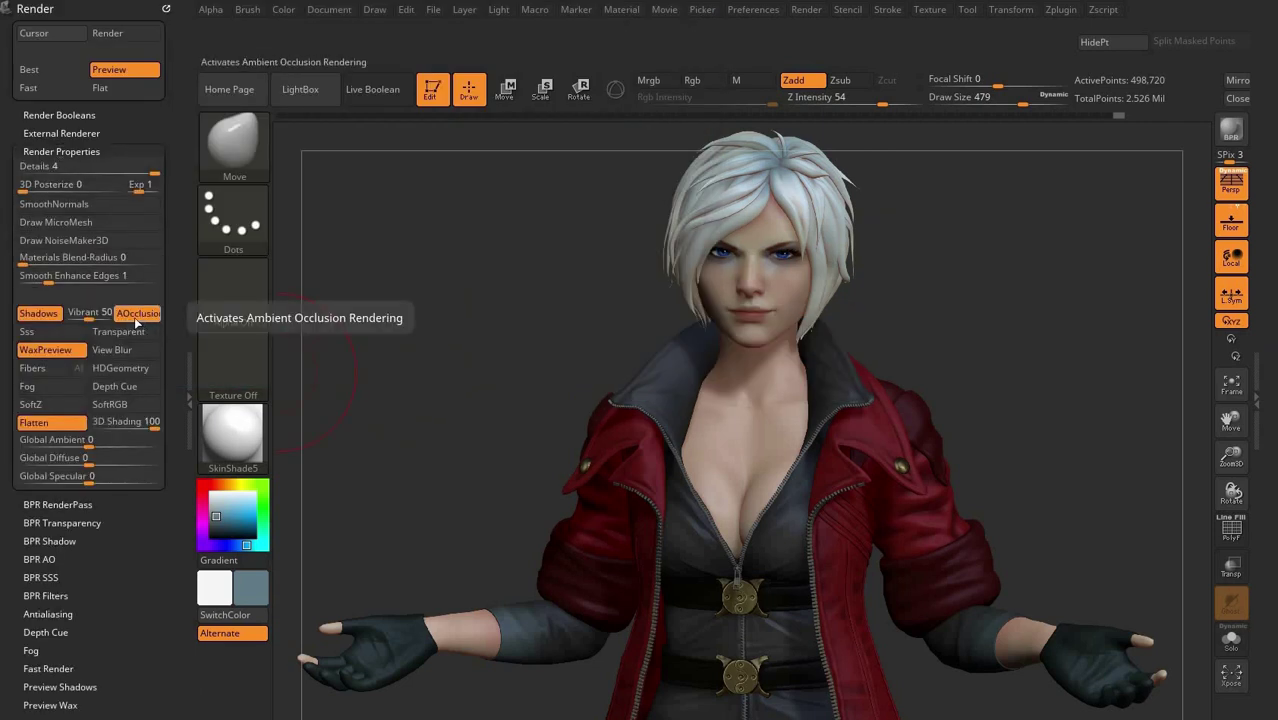
left_click(72, 504)
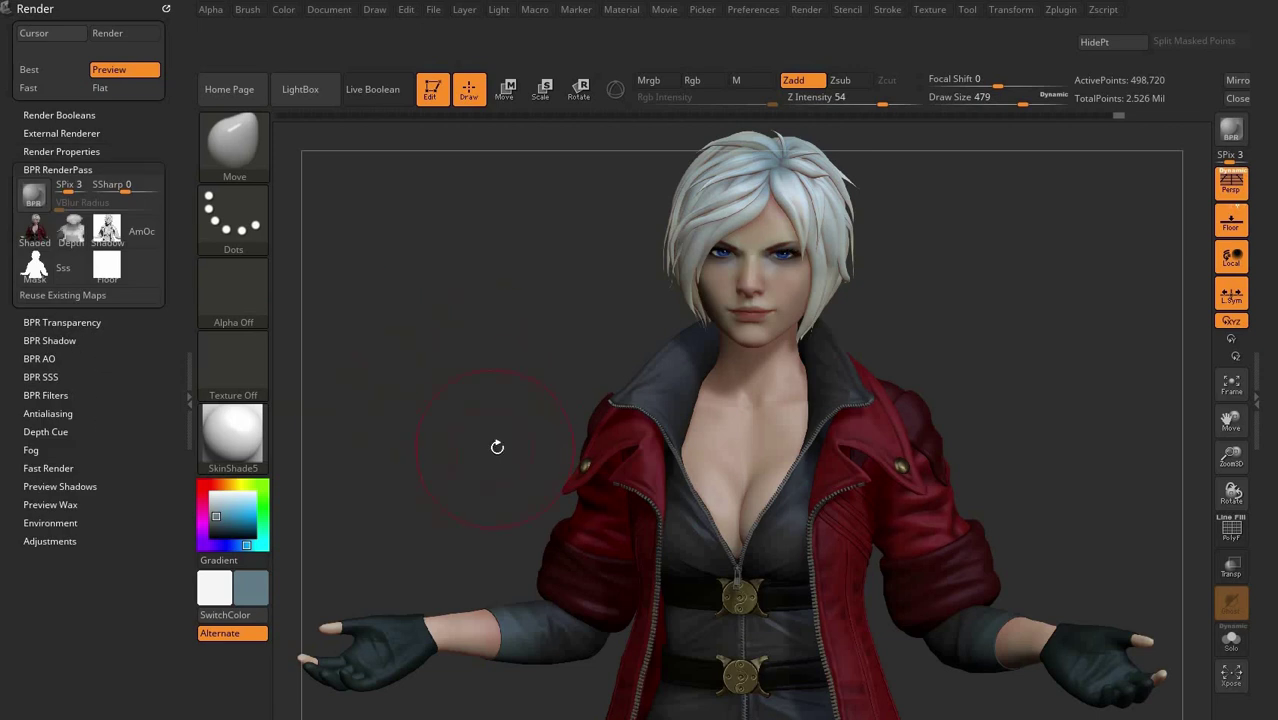
Step: Place the light behind the character with Ambient 0 and Intensity 1.79379, then re-render
left_click(499, 10)
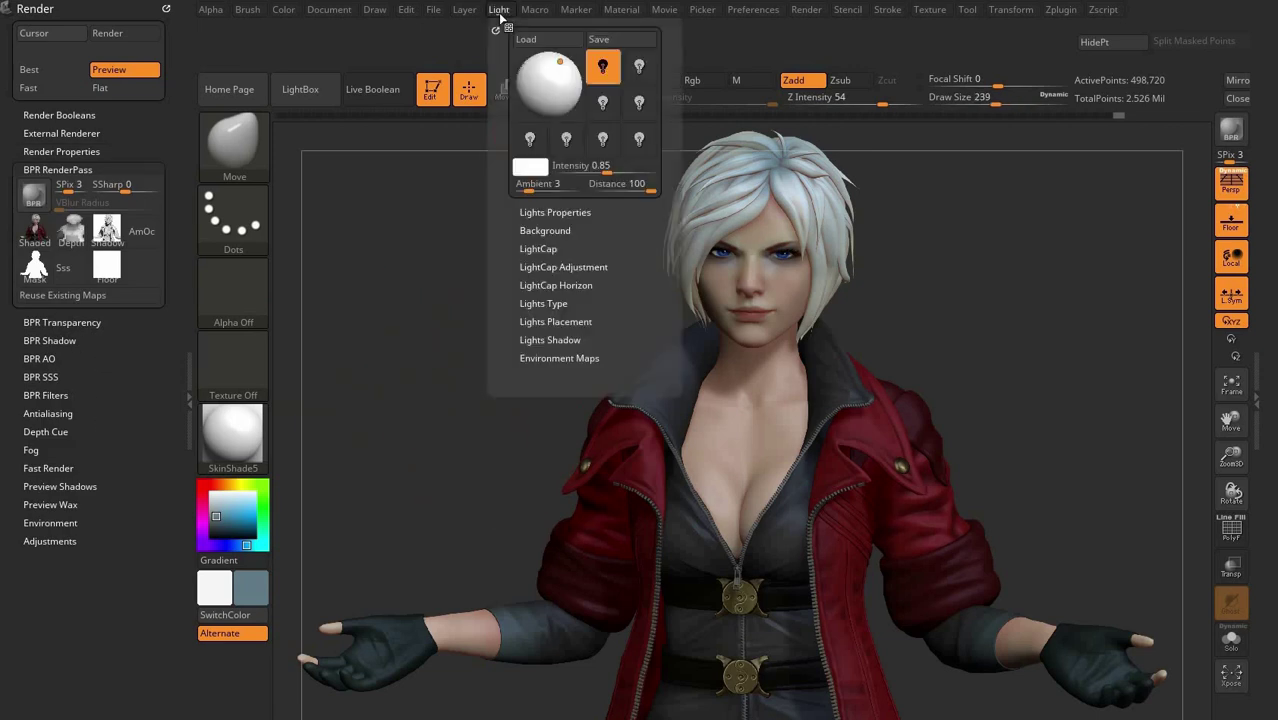
left_click(149, 536)
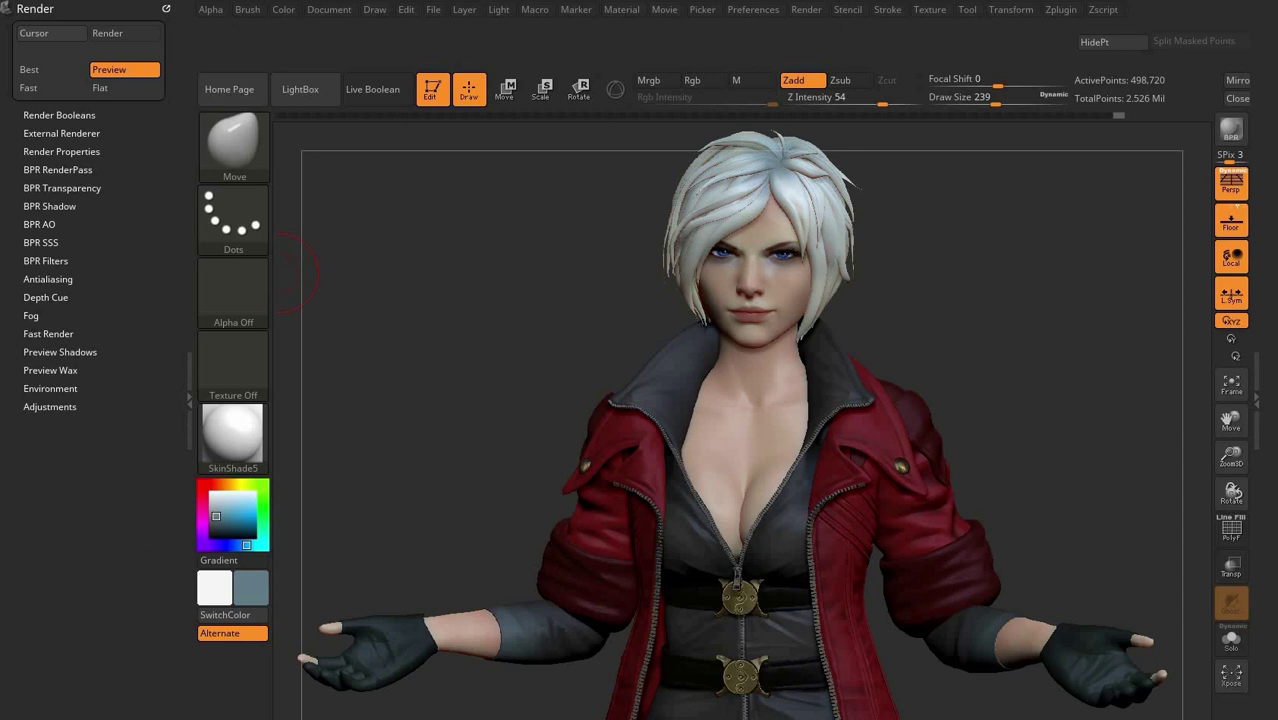
left_click(432, 10)
left_click(498, 10)
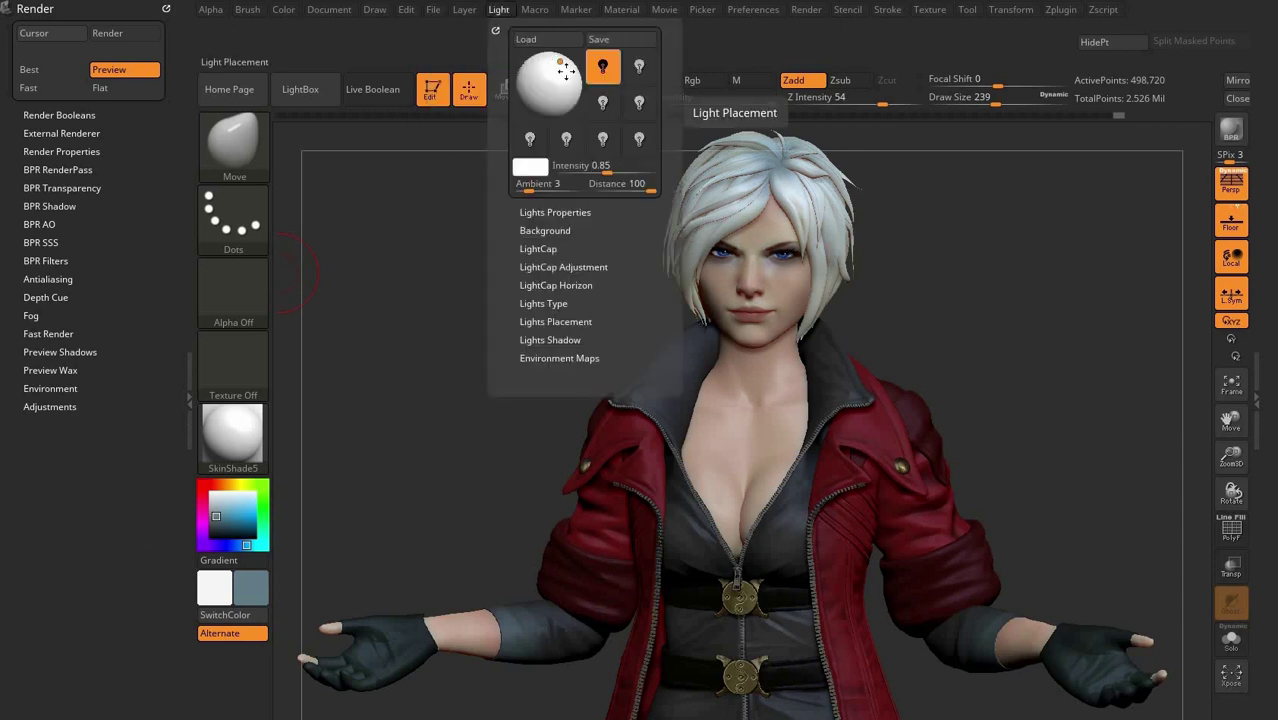
left_click(533, 70)
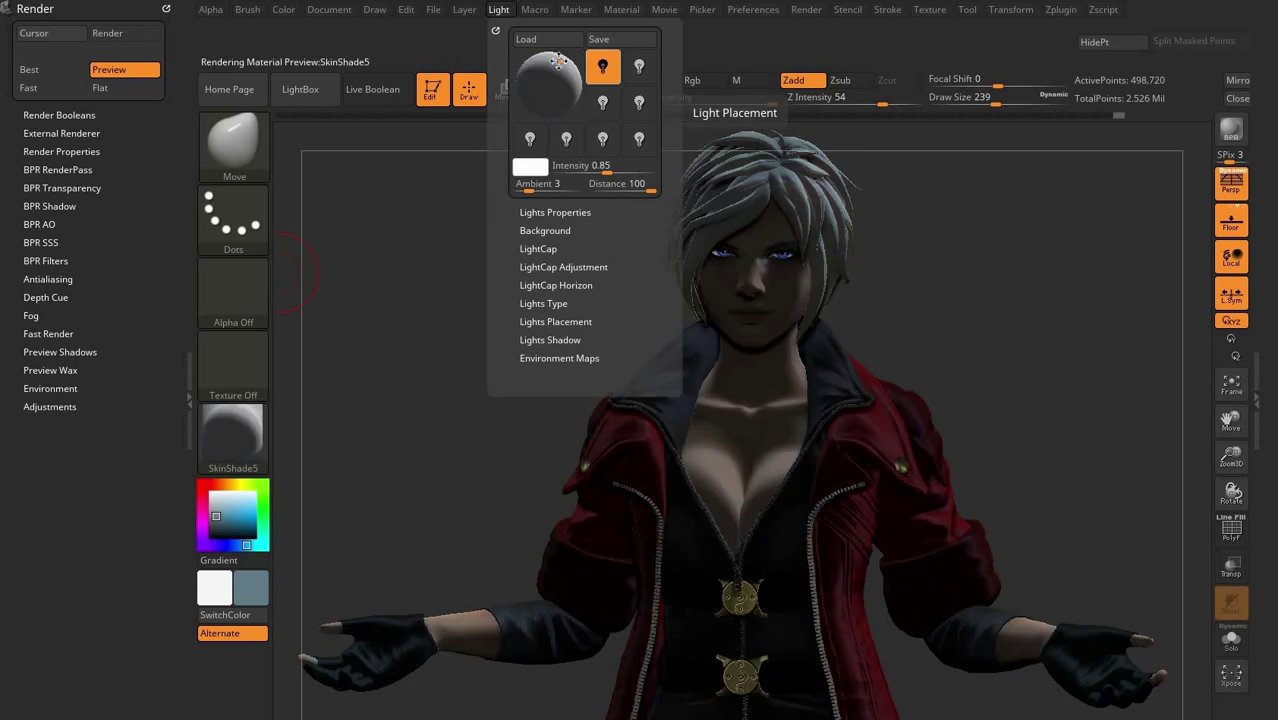
left_click_drag(529, 186, 515, 186)
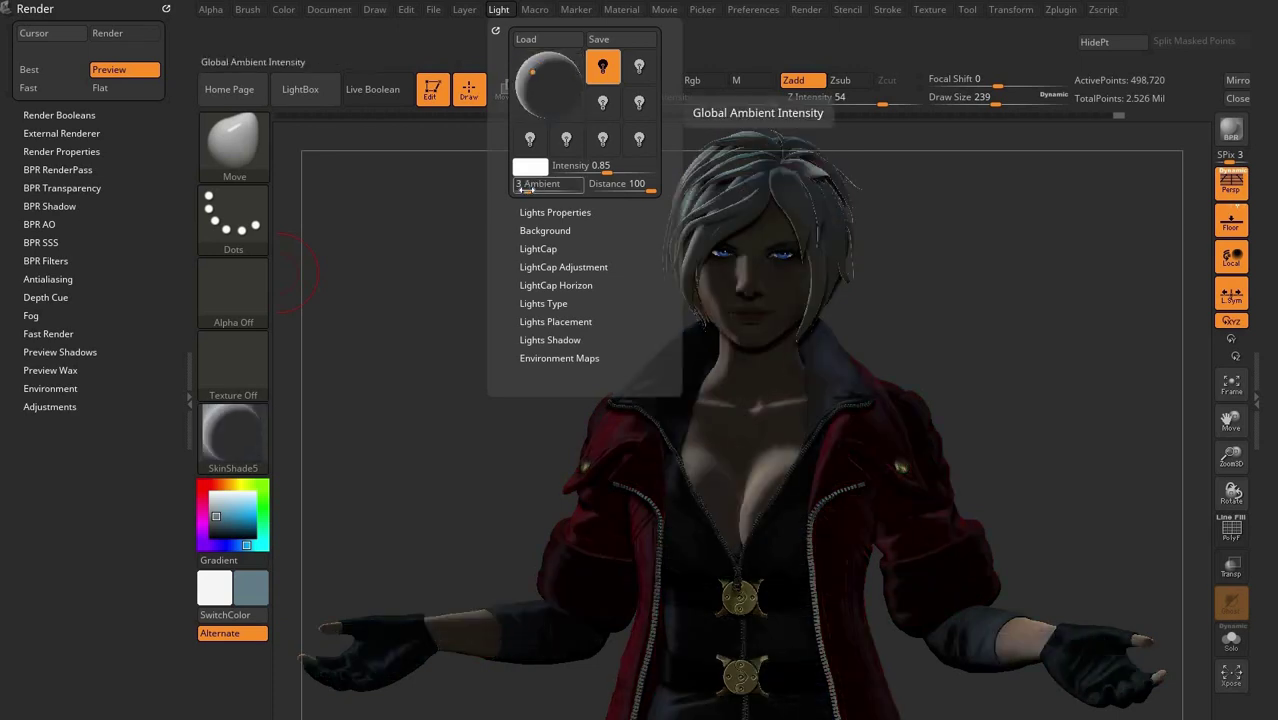
left_click_drag(611, 168, 619, 166)
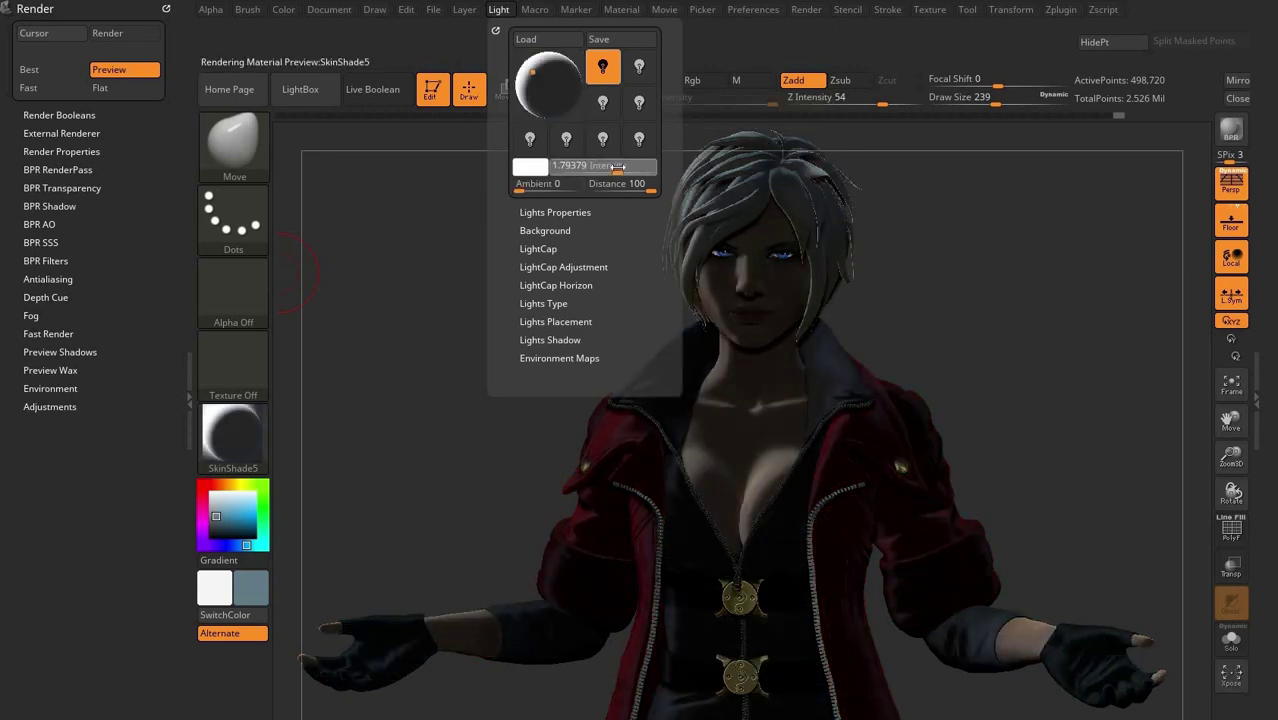
left_click(540, 78)
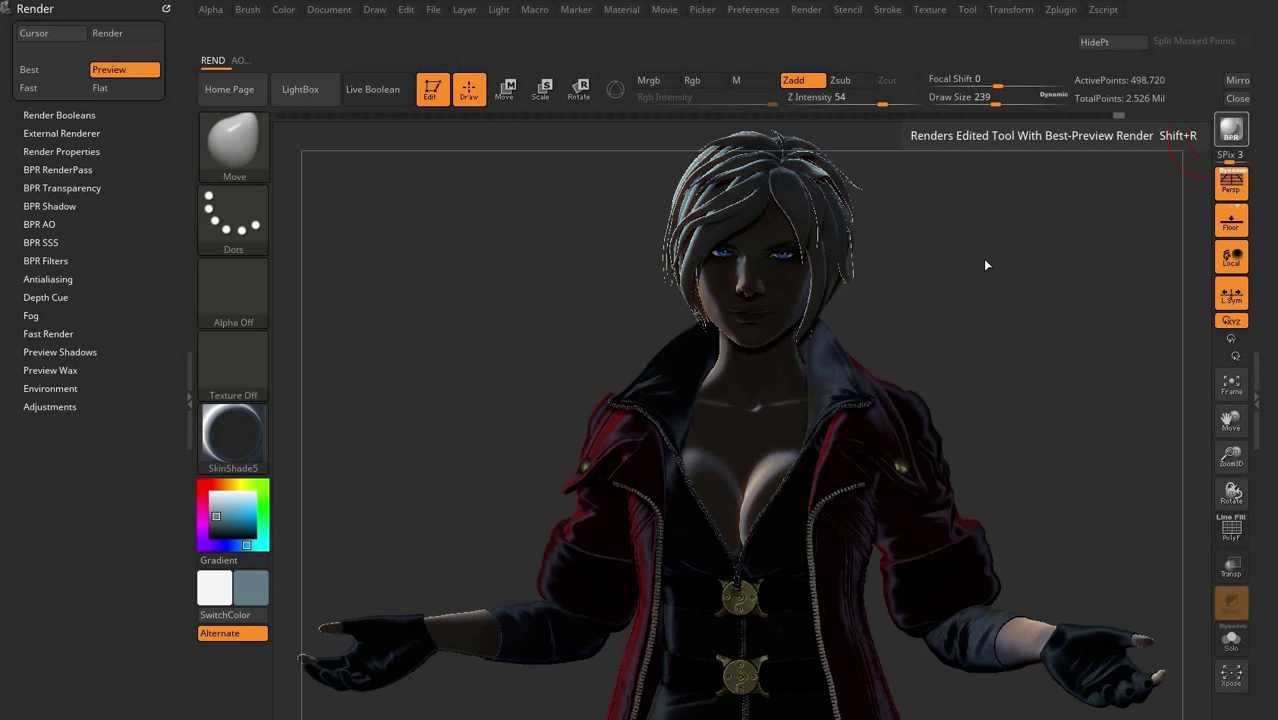
Step: Save the current Shadow pass as BPR_Shadow.psd
left_click(57, 169)
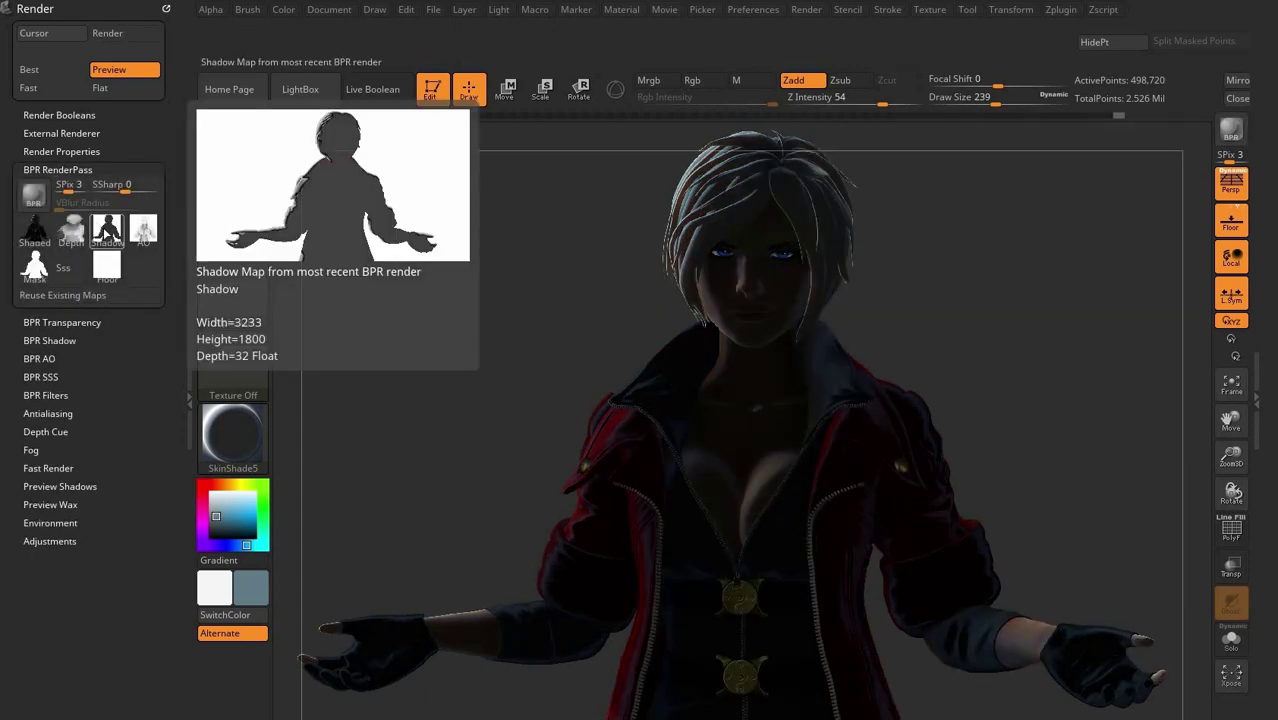
left_click(108, 229)
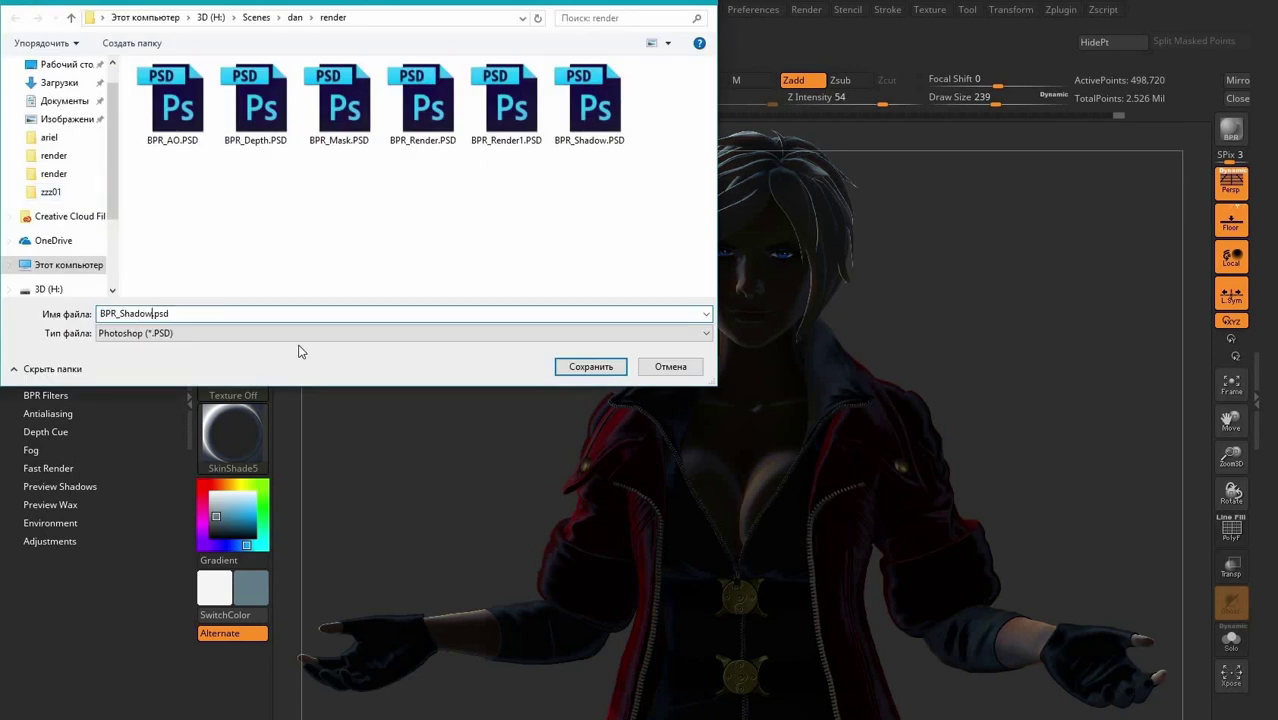
key("Return")
Step: Move the light to the back right, re-render, and save the new Shadow pass
left_click(499, 10)
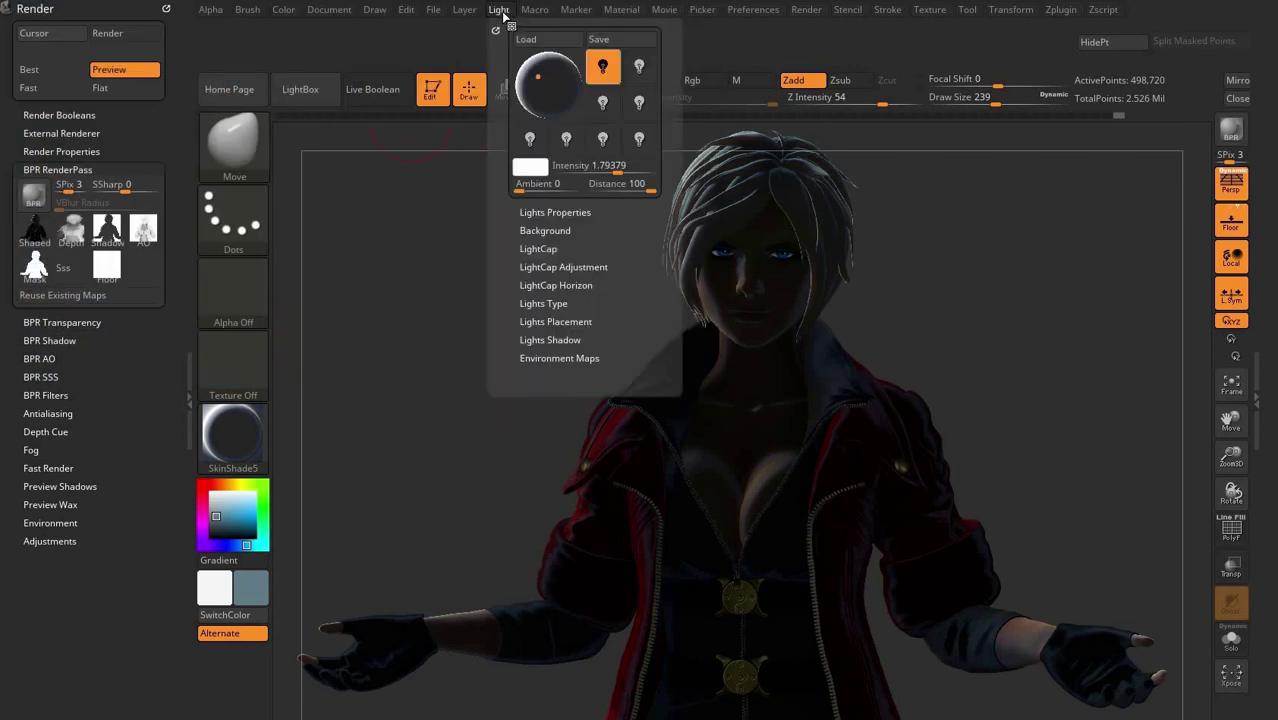
left_click_drag(545, 75, 564, 80)
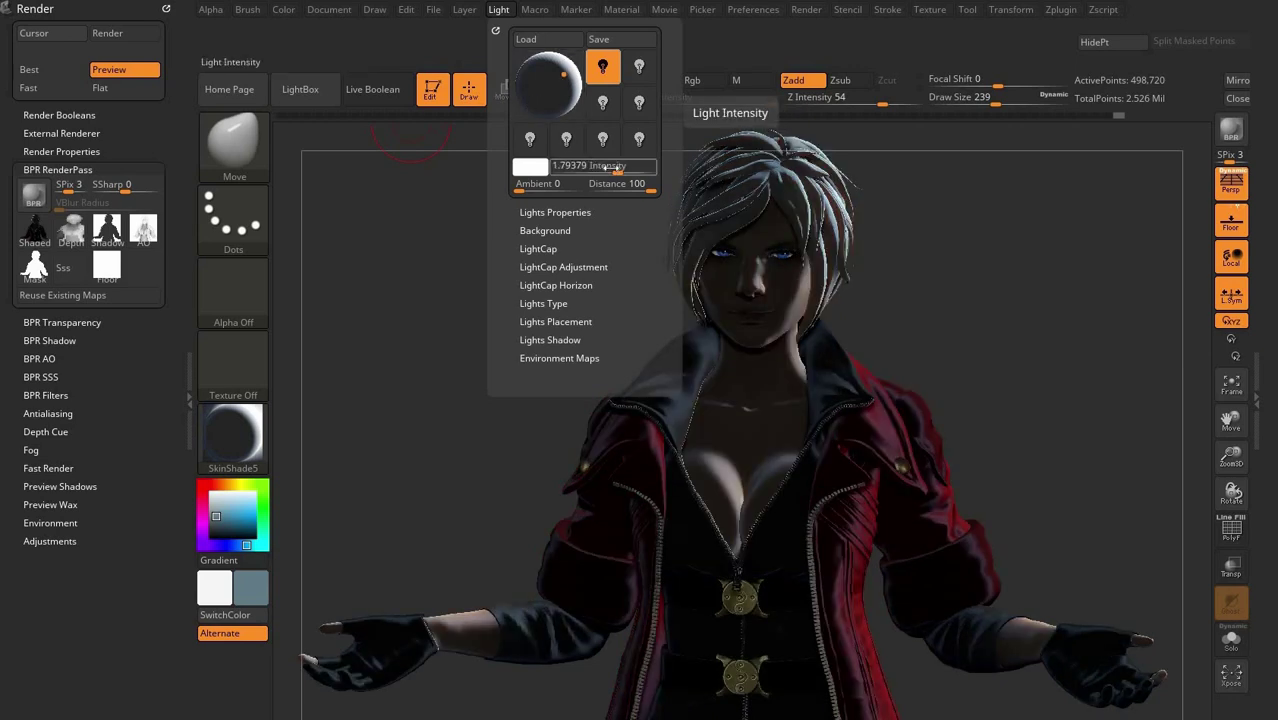
left_click(1231, 130)
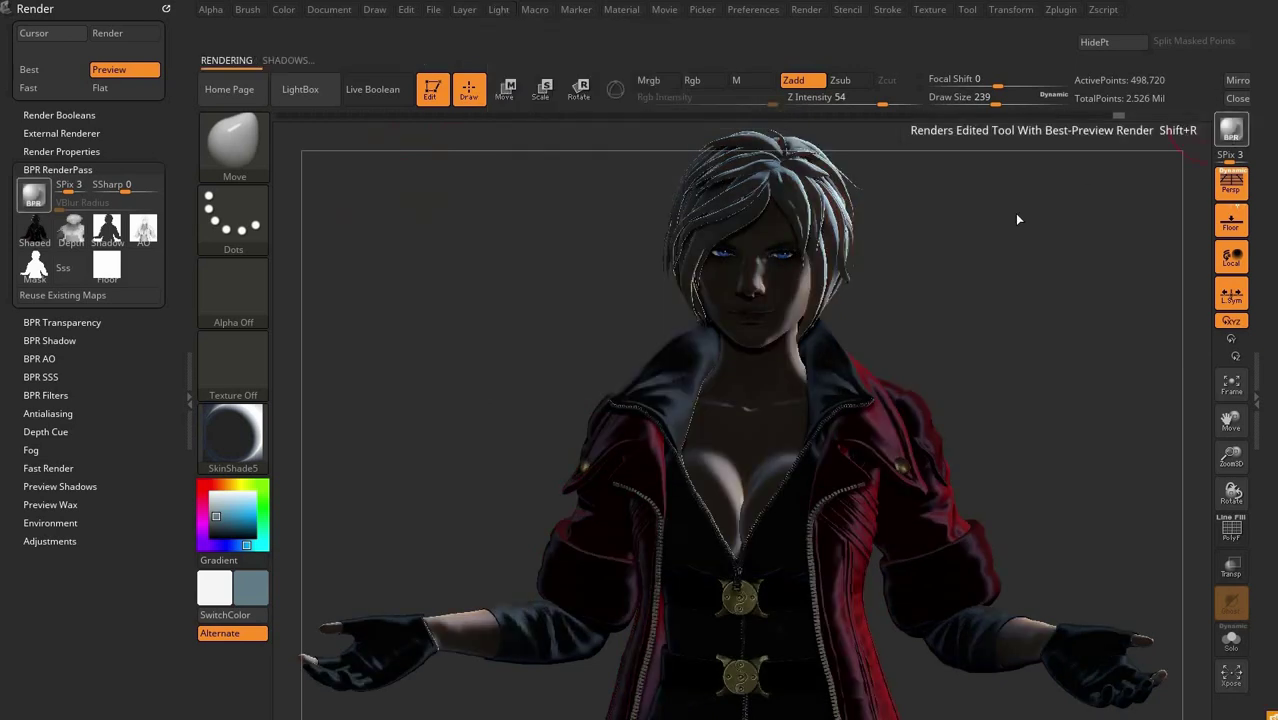
left_click(107, 228)
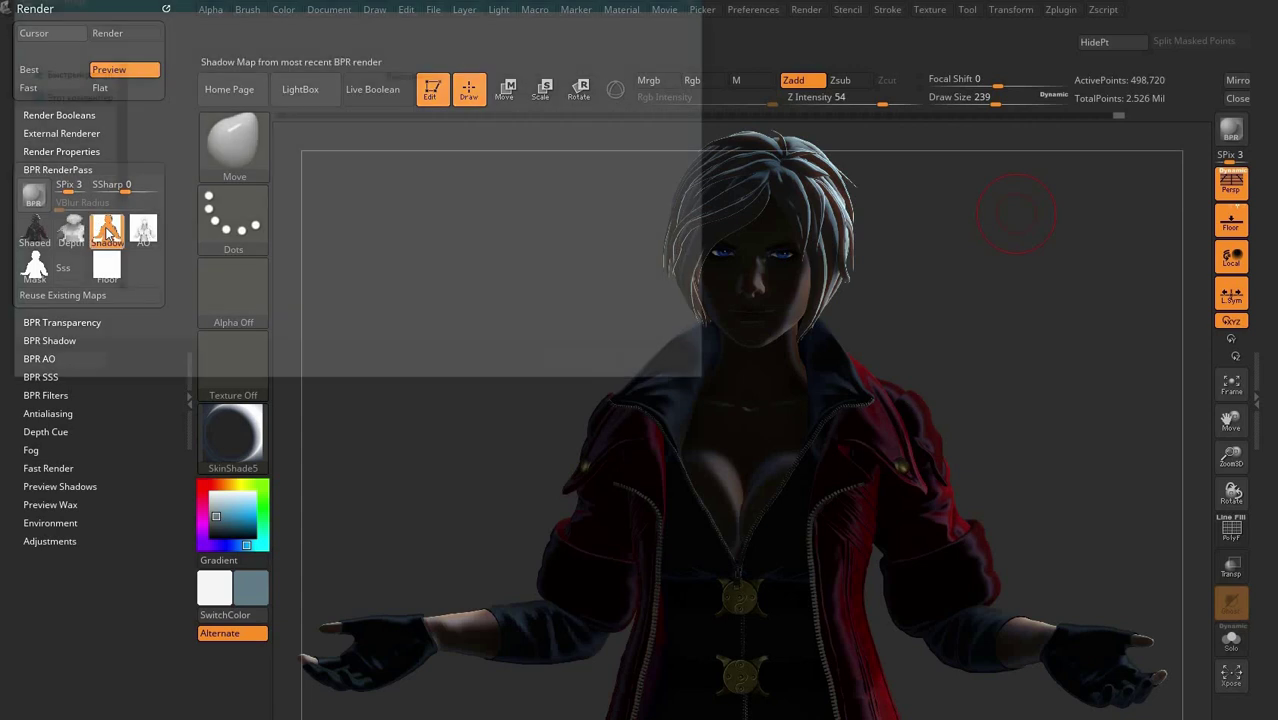
key("Return")
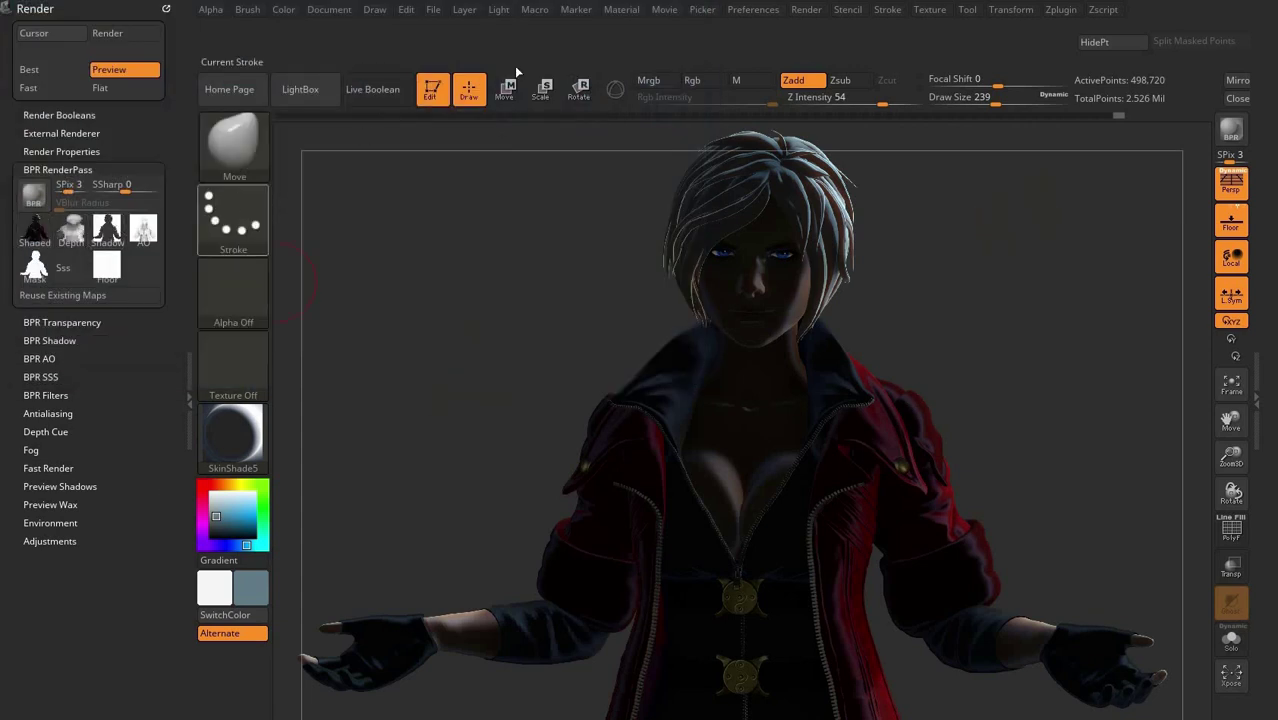
Step: Set light Intensity to 1, Ambient to 3, and move the light to the front
left_click(498, 9)
left_click(605, 166)
type("1")
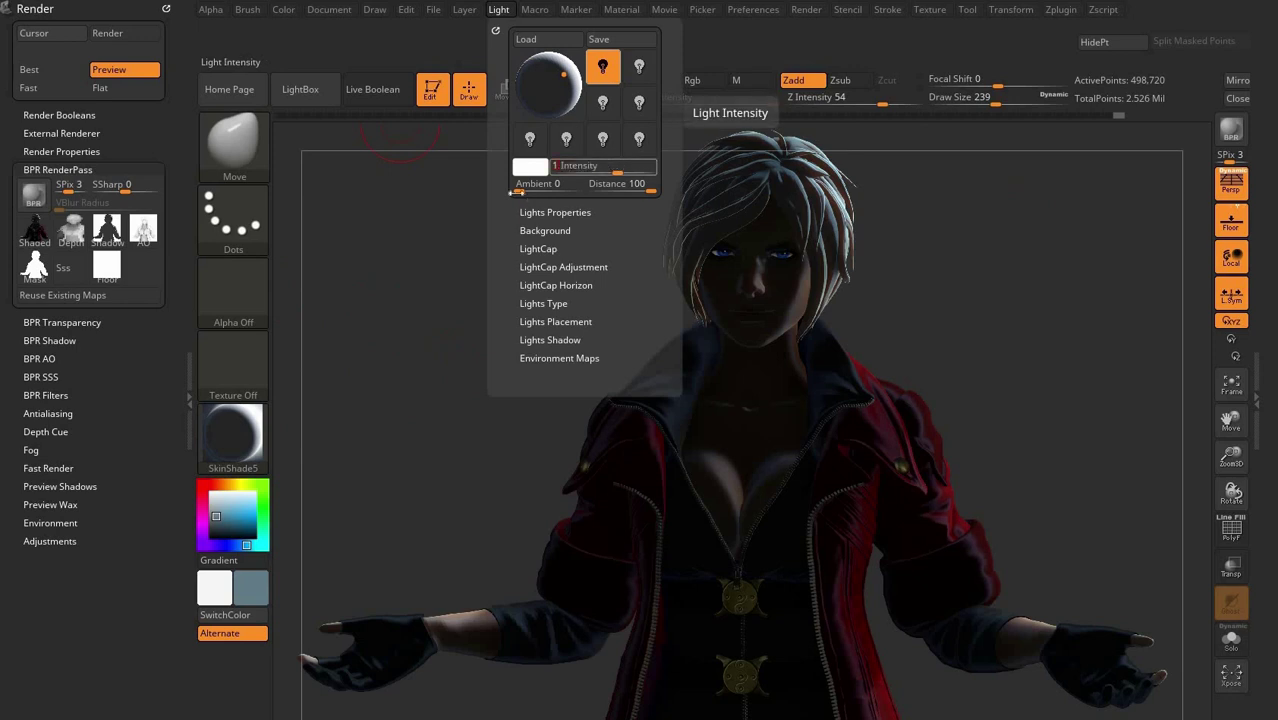
left_click_drag(519, 187, 552, 188)
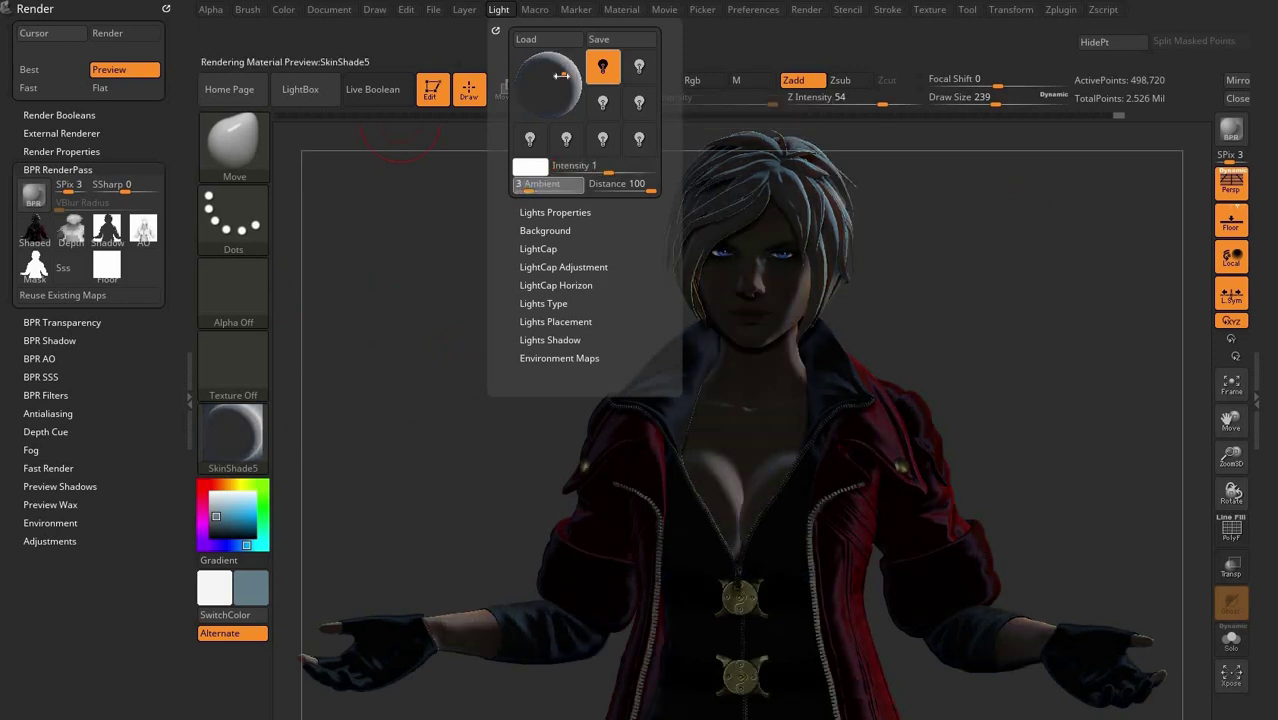
left_click(563, 83)
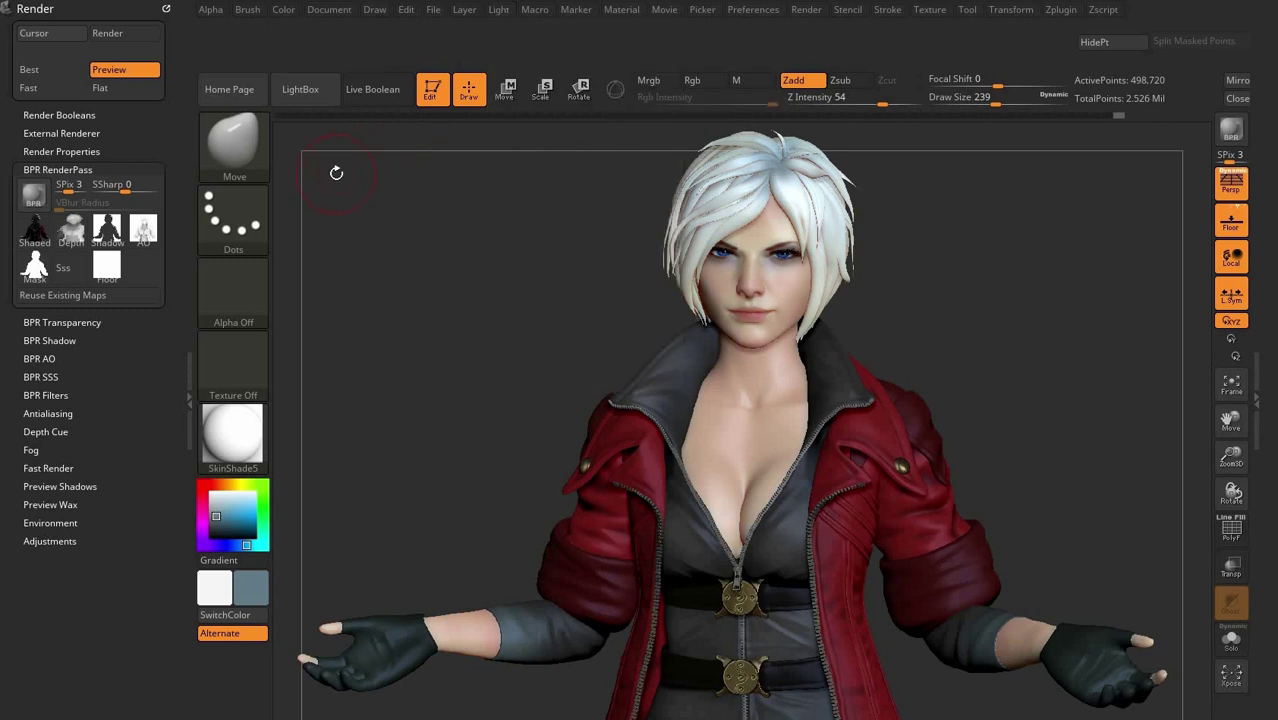
Step: Apply the MAH_Shiny material to the character
left_click(232, 434)
left_click(857, 393)
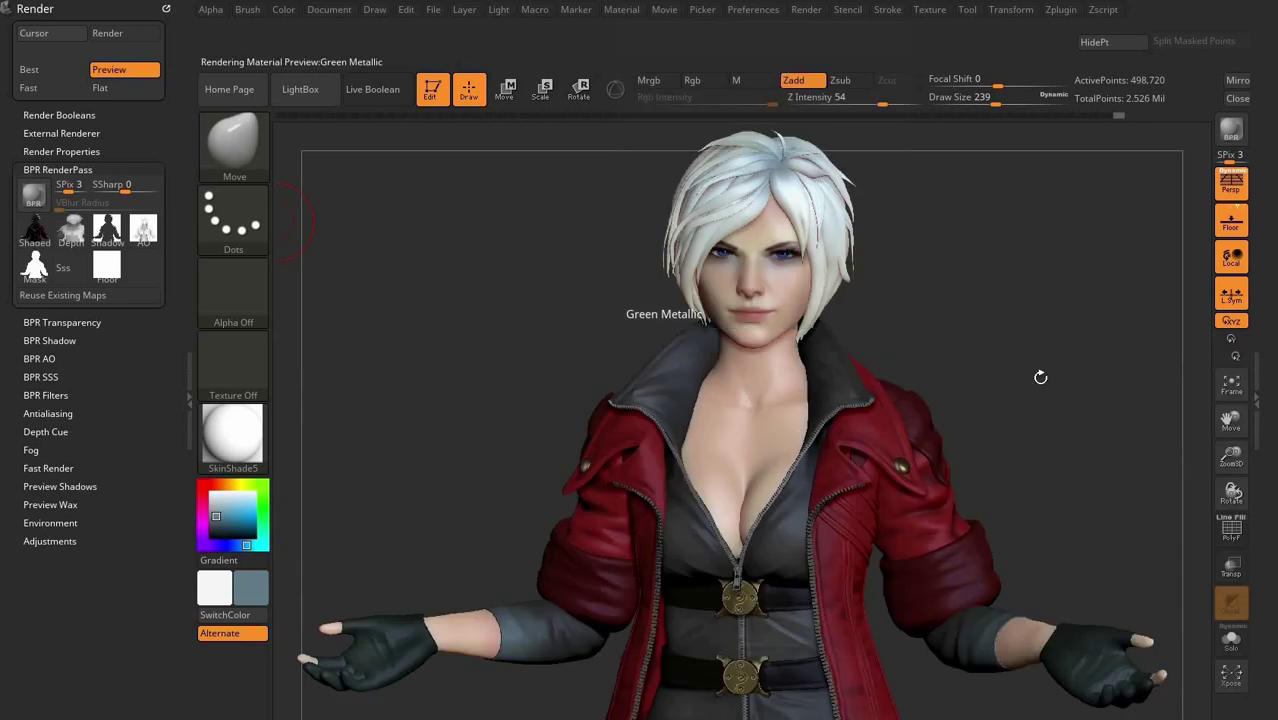
left_click(232, 434)
left_click(988, 445)
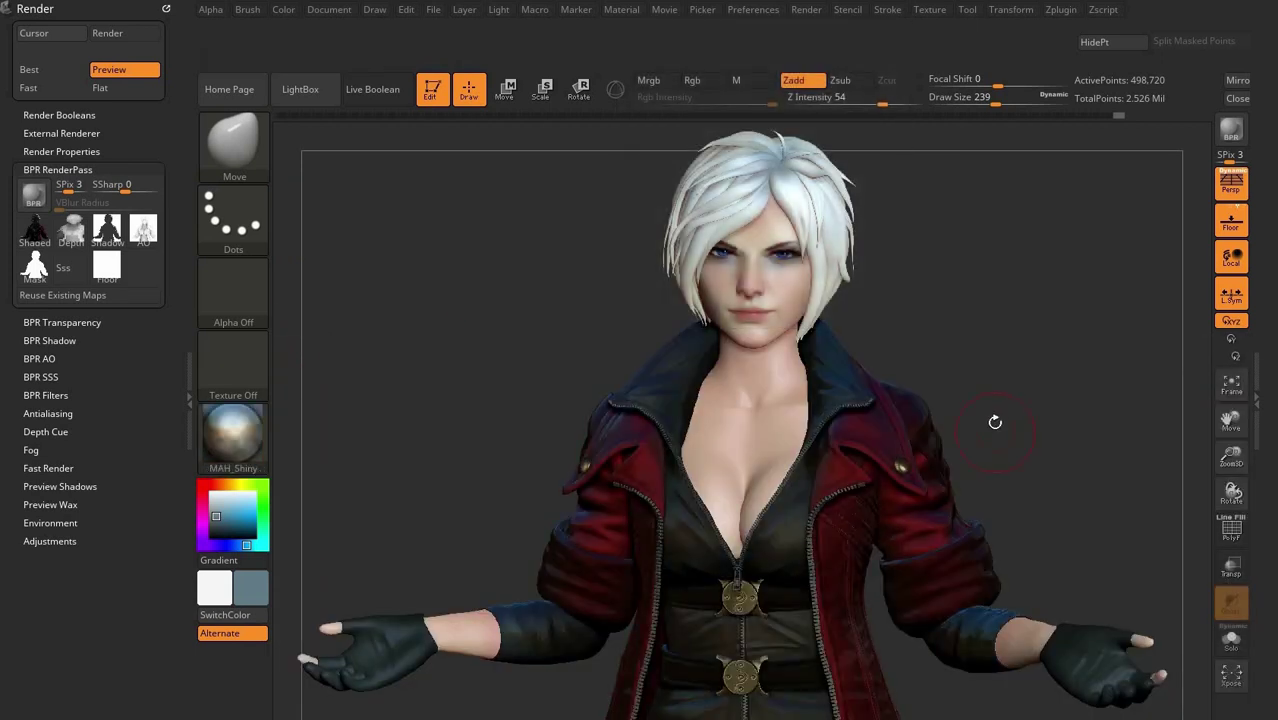
Step: Run a BPR render and save the colour and shadow passes as PSD files
key("shift+r")
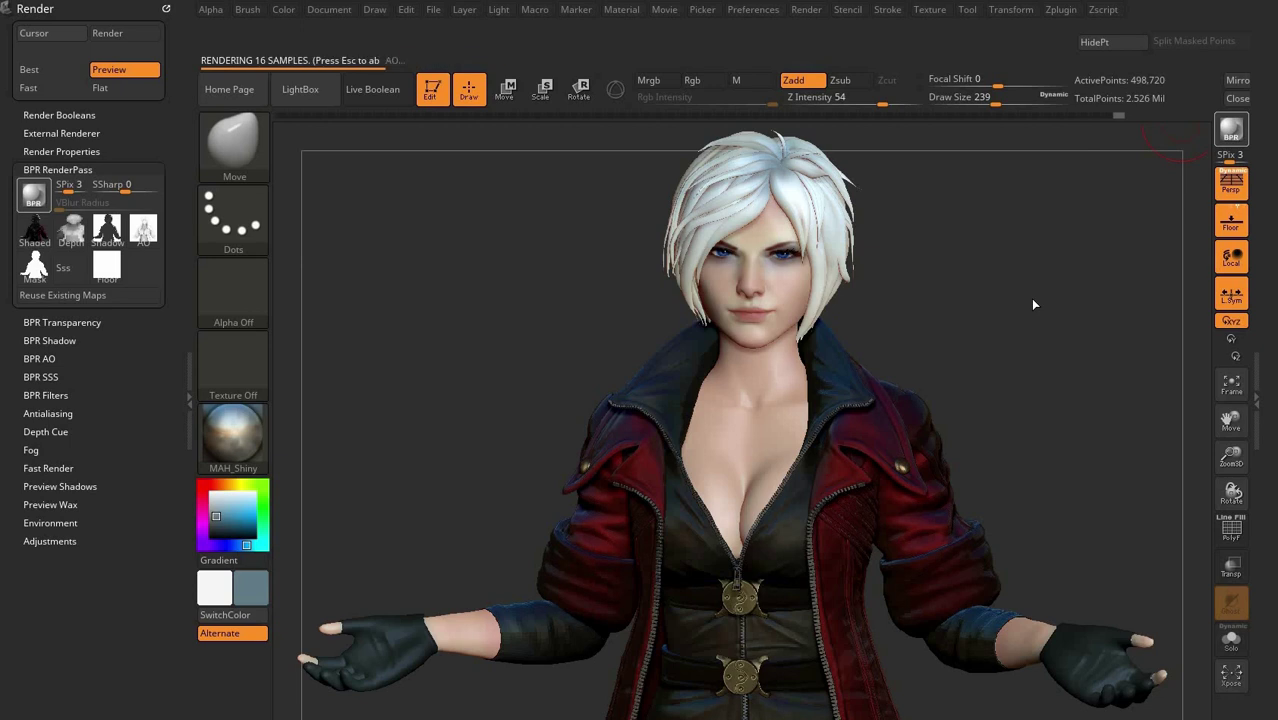
left_click(36, 236)
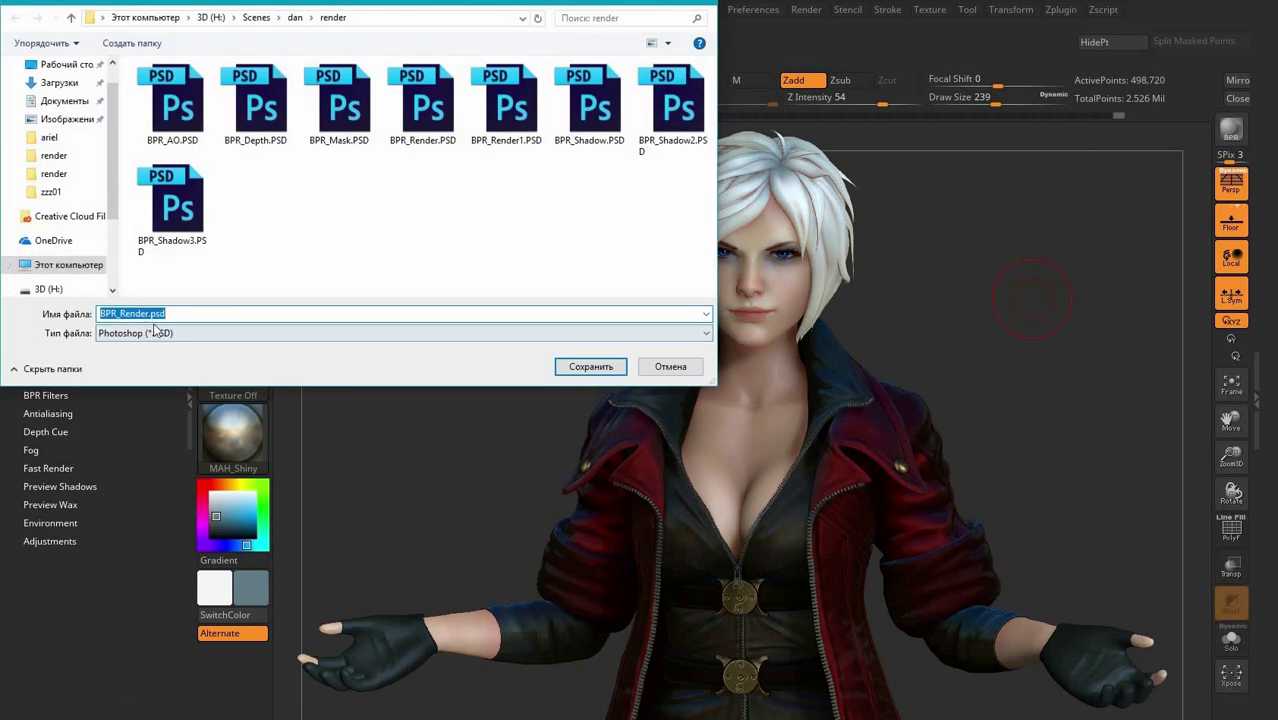
key("Return")
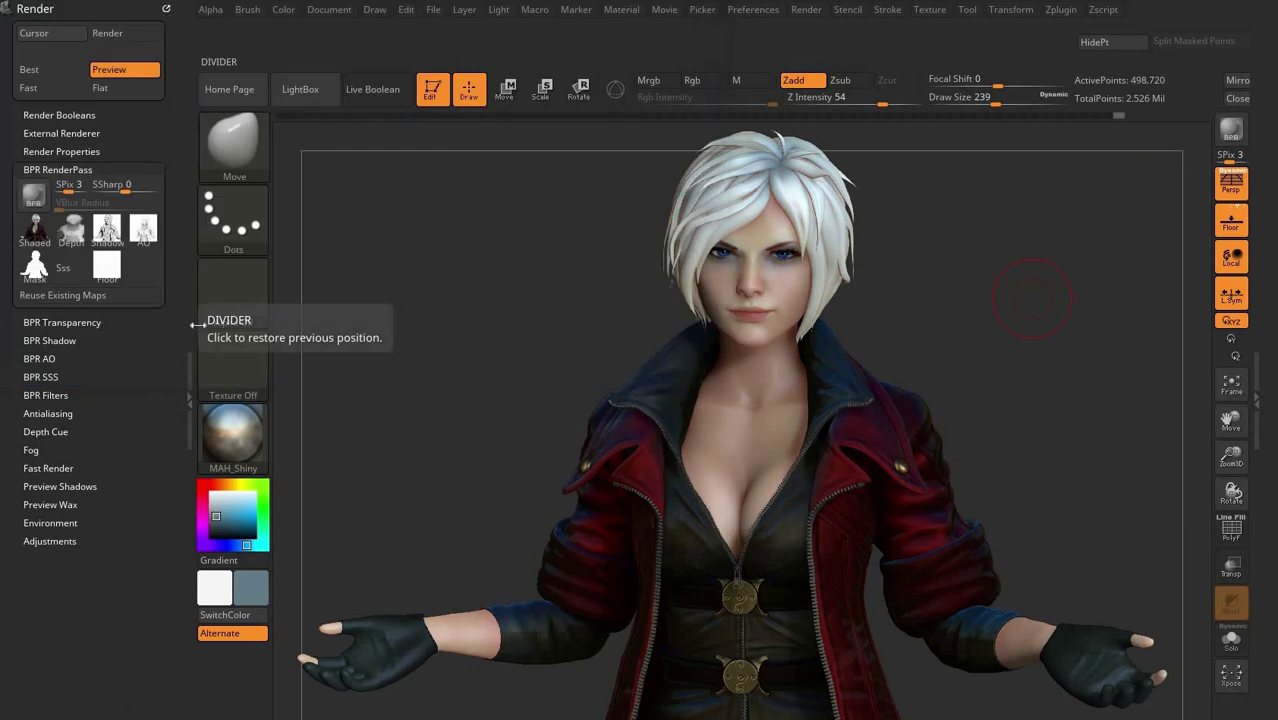
left_click(107, 232)
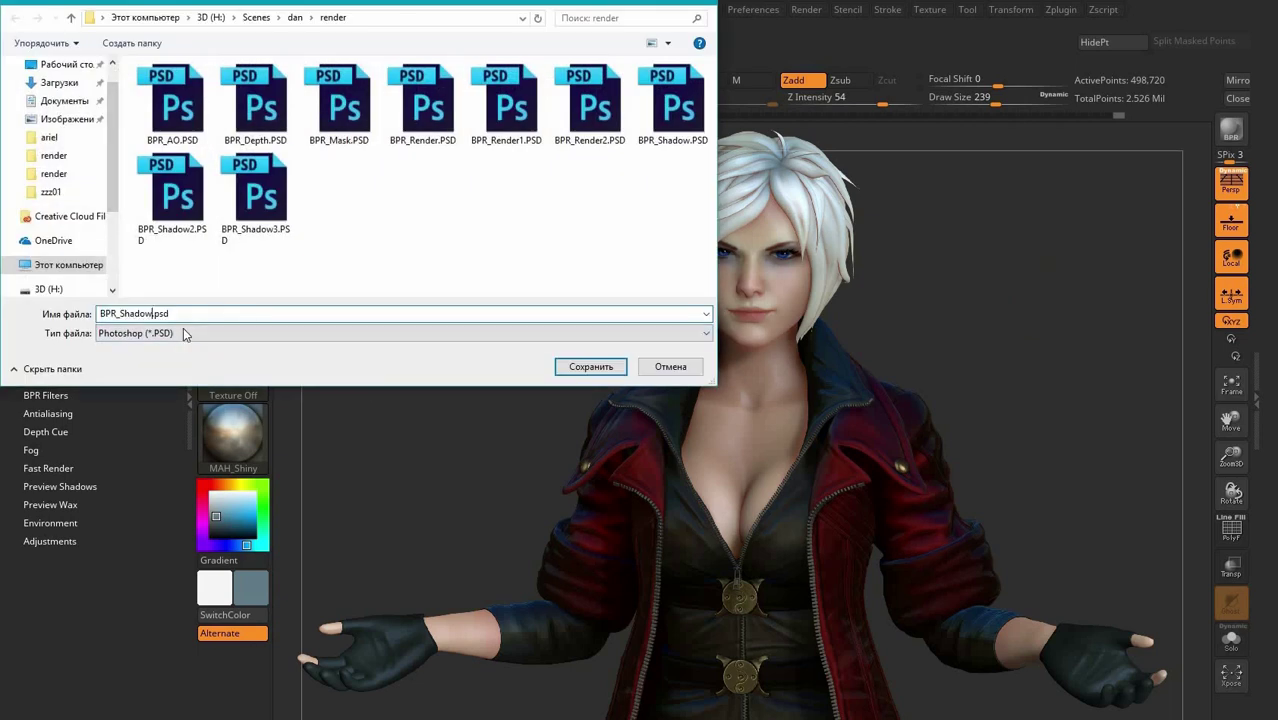
key("Return")
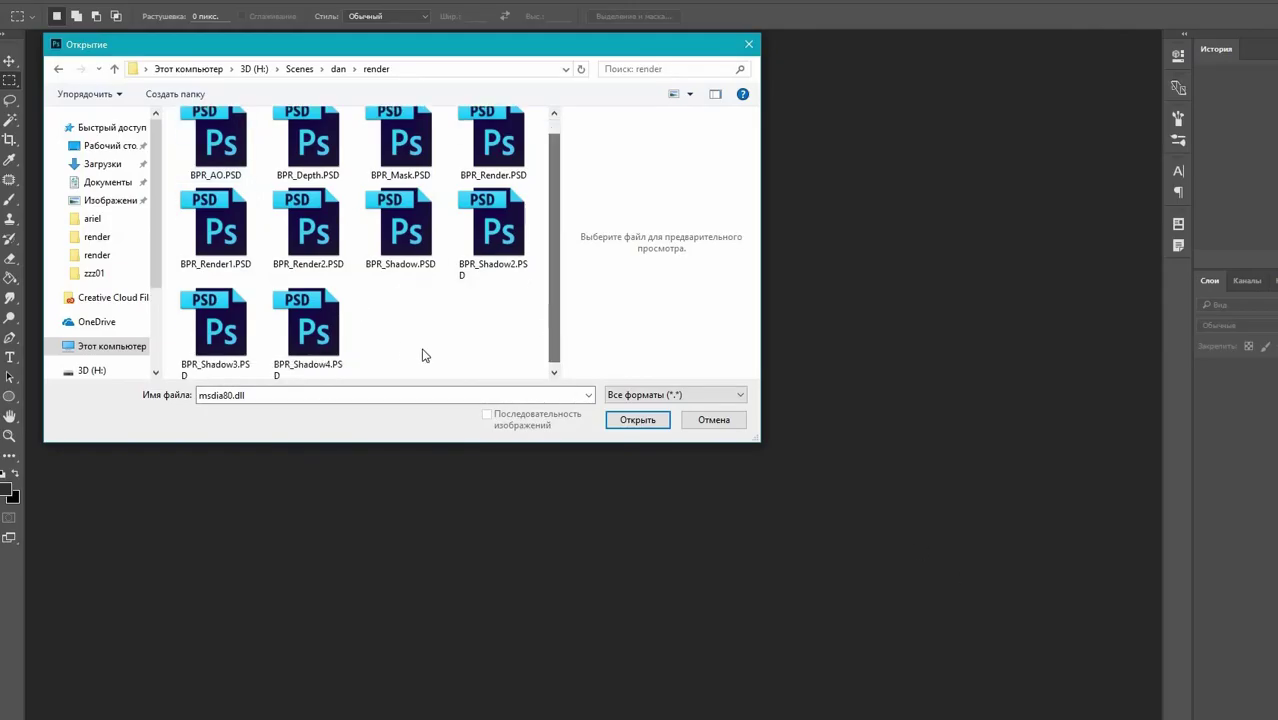
Step: Open all ten BPR pass PSDs and close the BPR_Shadow4 and BPR_Shadow3 documents
left_click_drag(530, 372, 180, 110)
left_click(662, 419)
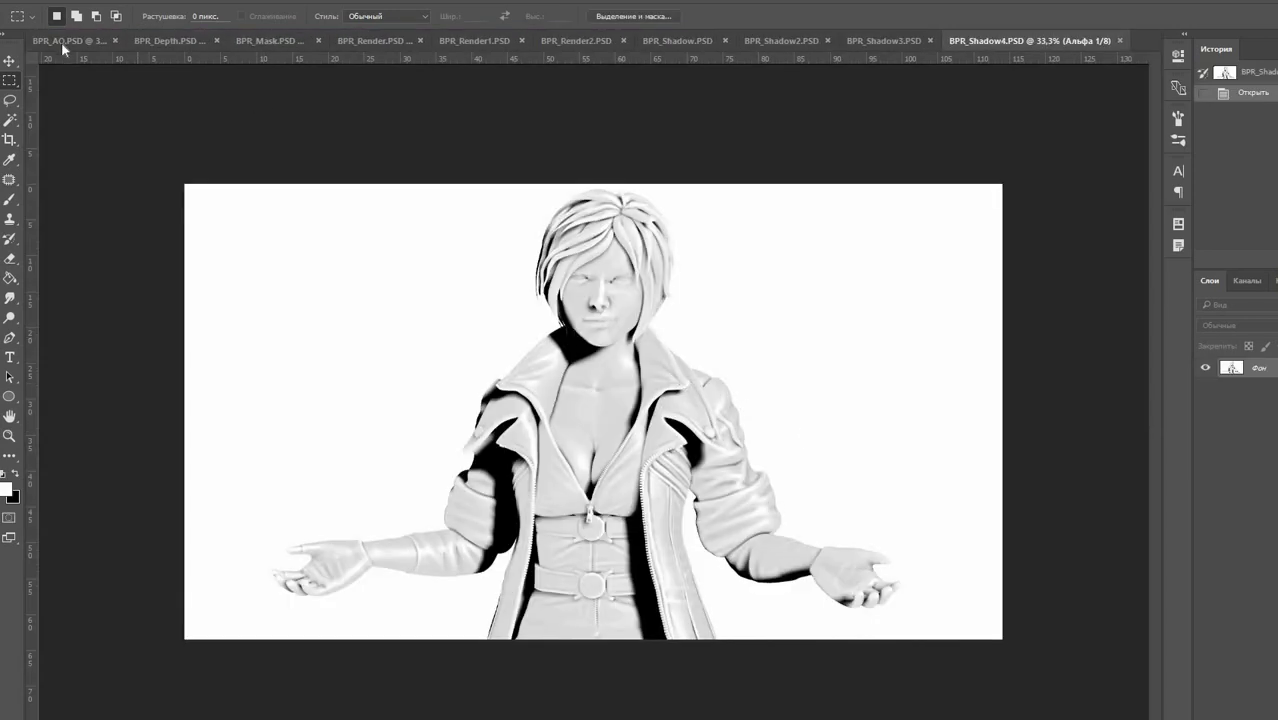
key("ctrl+a")
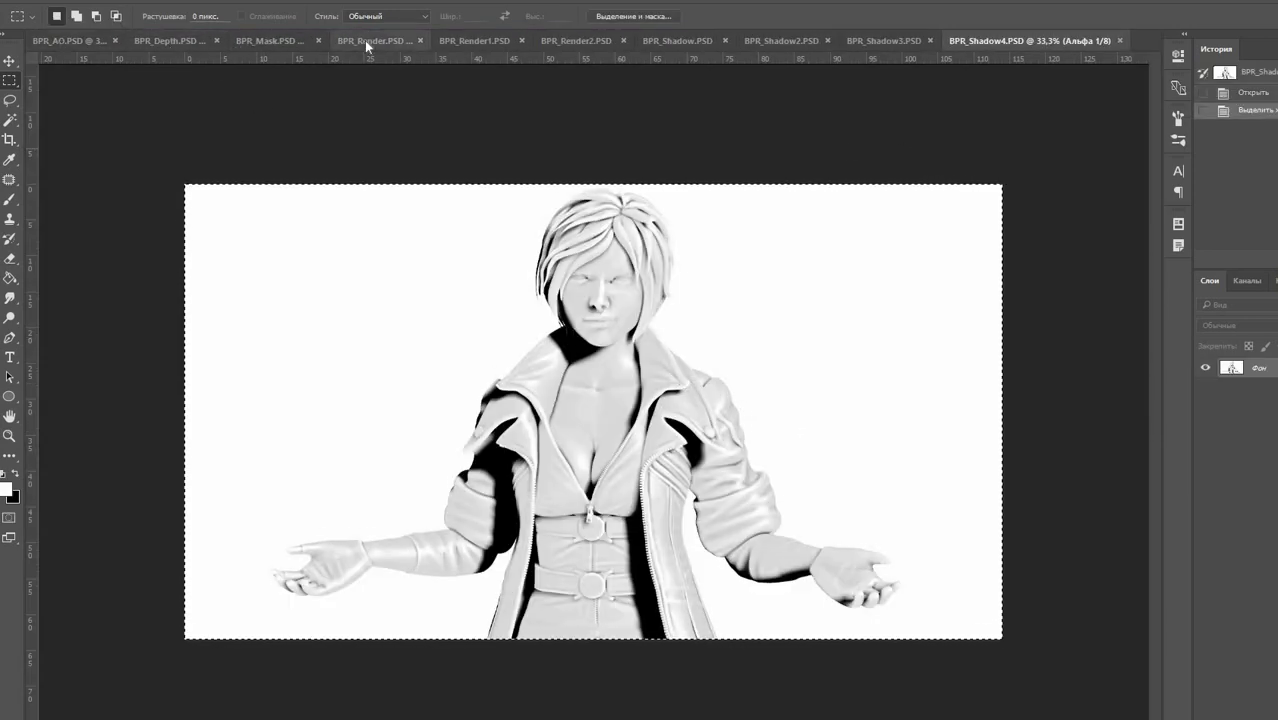
left_click(366, 40)
left_click(1085, 42)
key("ctrl+w")
key("ctrl+a")
left_click(433, 42)
left_click(1054, 42)
left_click(1117, 41)
Step: Paste the BPR_Shadow pass into BPR_Render as a new layer
left_click(218, 40)
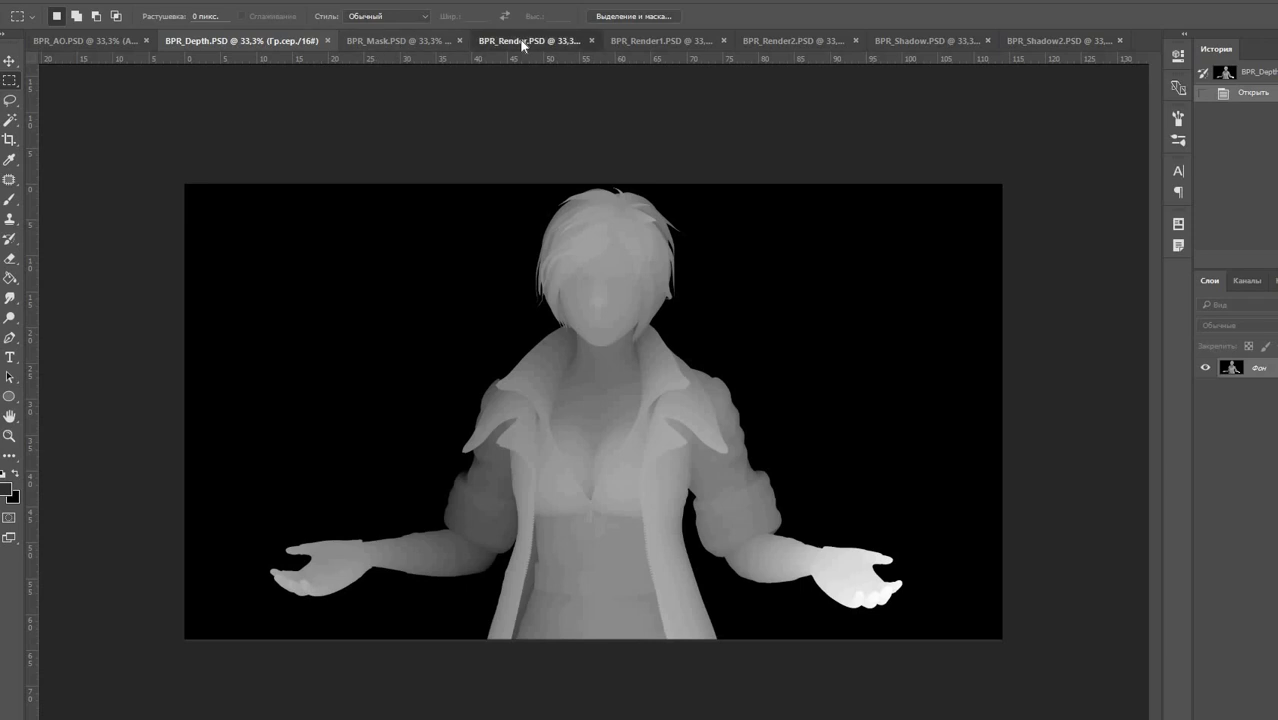
left_click(522, 42)
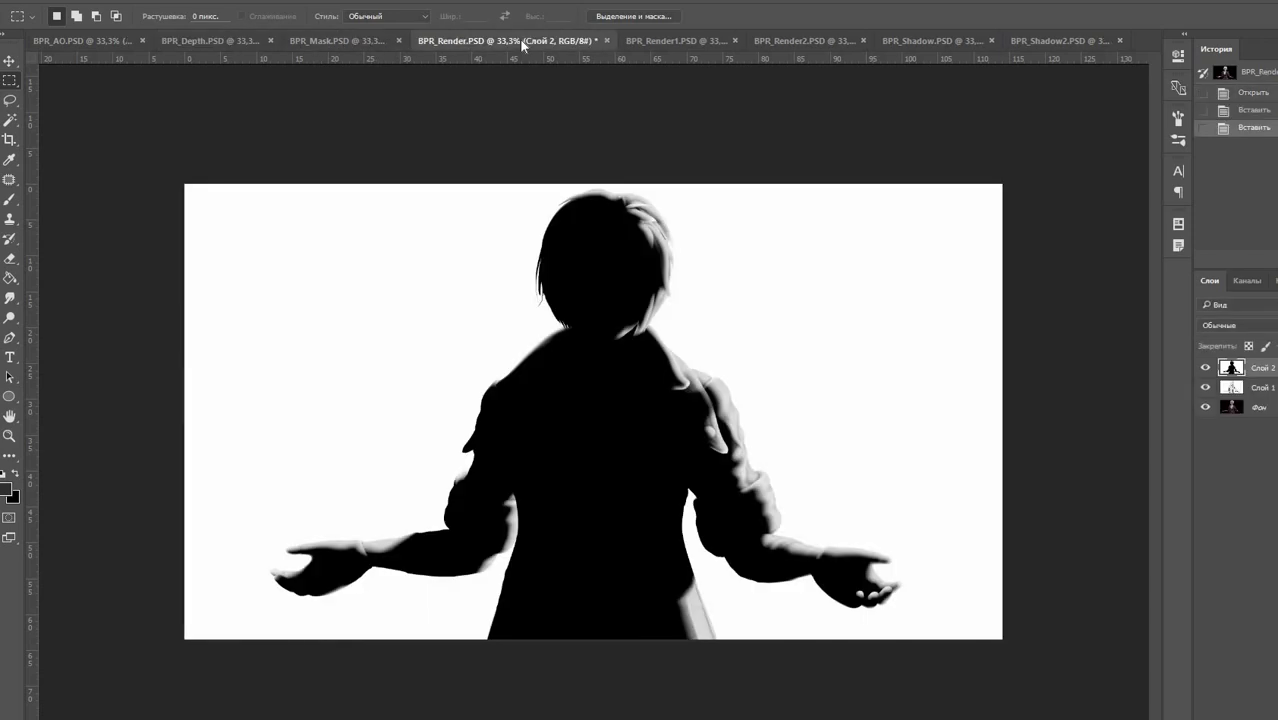
left_click(1056, 42)
key("ctrl+a")
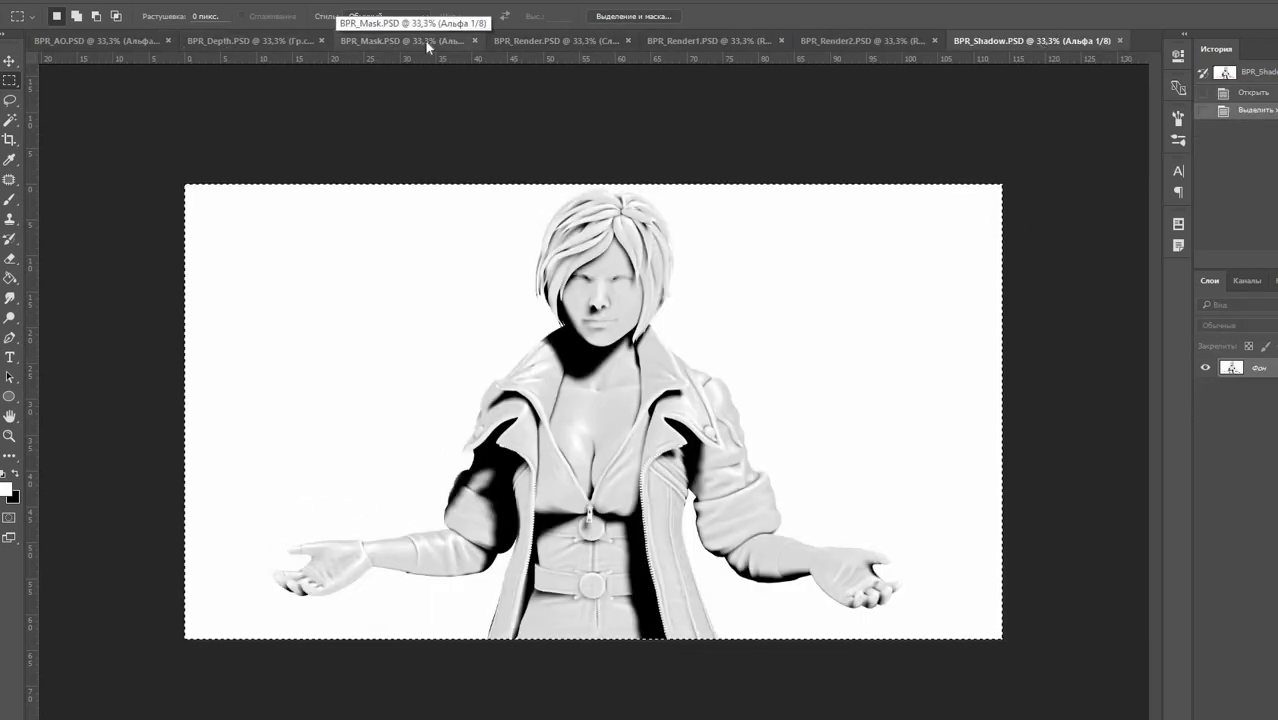
left_click(540, 41)
key("ctrl+v")
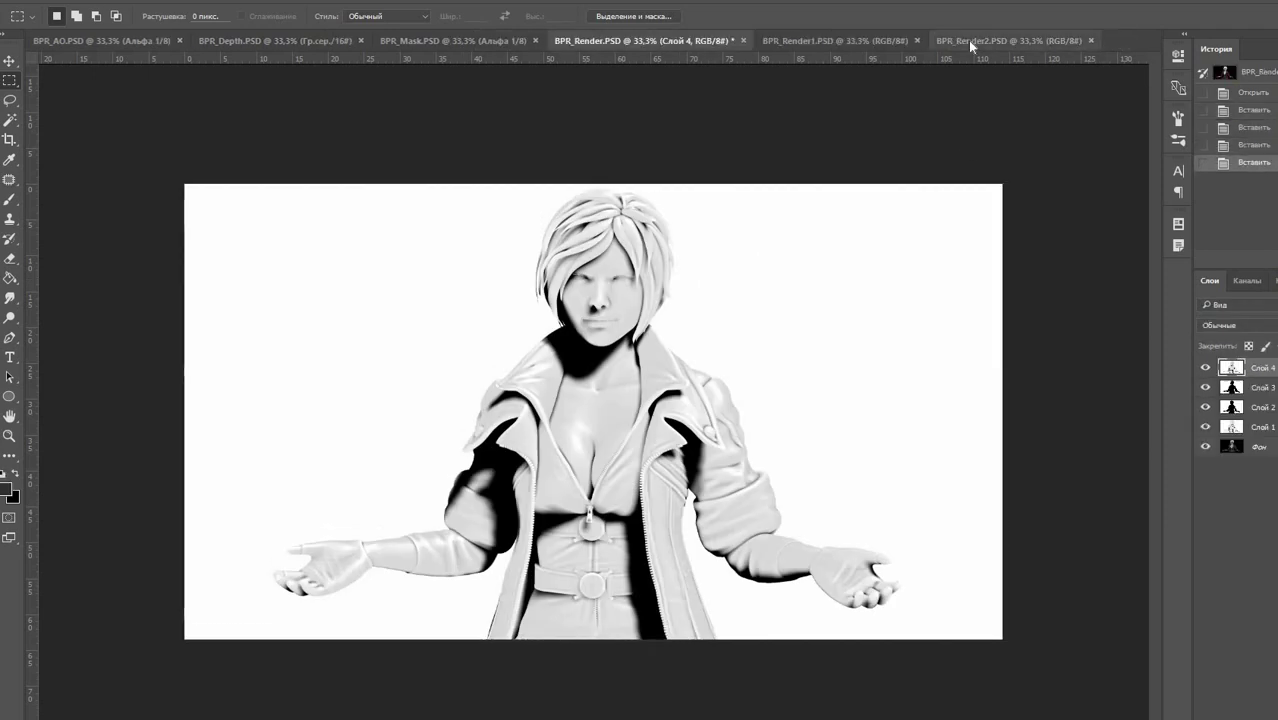
Step: Paste the BPR_Render2 and BPR_Render1 passes into BPR_Render as layers, closing BPR_Render2
left_click(967, 40)
key("ctrl+a")
key("ctrl+c")
left_click(598, 43)
key("ctrl+v")
left_click(938, 43)
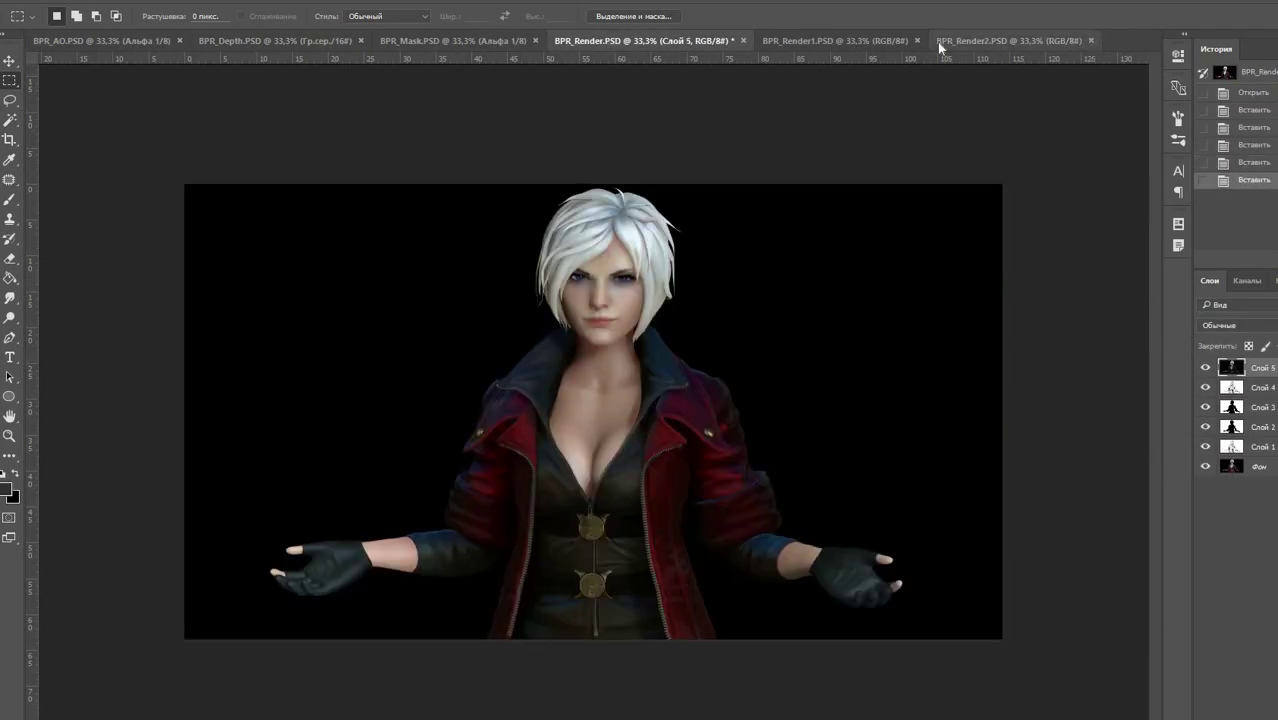
key("ctrl+w")
key("ctrl+c")
key("ctrl+shift+Tab")
key("ctrl+v")
Step: Paste the Mask and Depth passes into BPR_Render as new layers, closing BPR_Render1
left_click(437, 40)
key("ctrl+a")
left_click(638, 40)
key("ctrl+v")
left_click(868, 42)
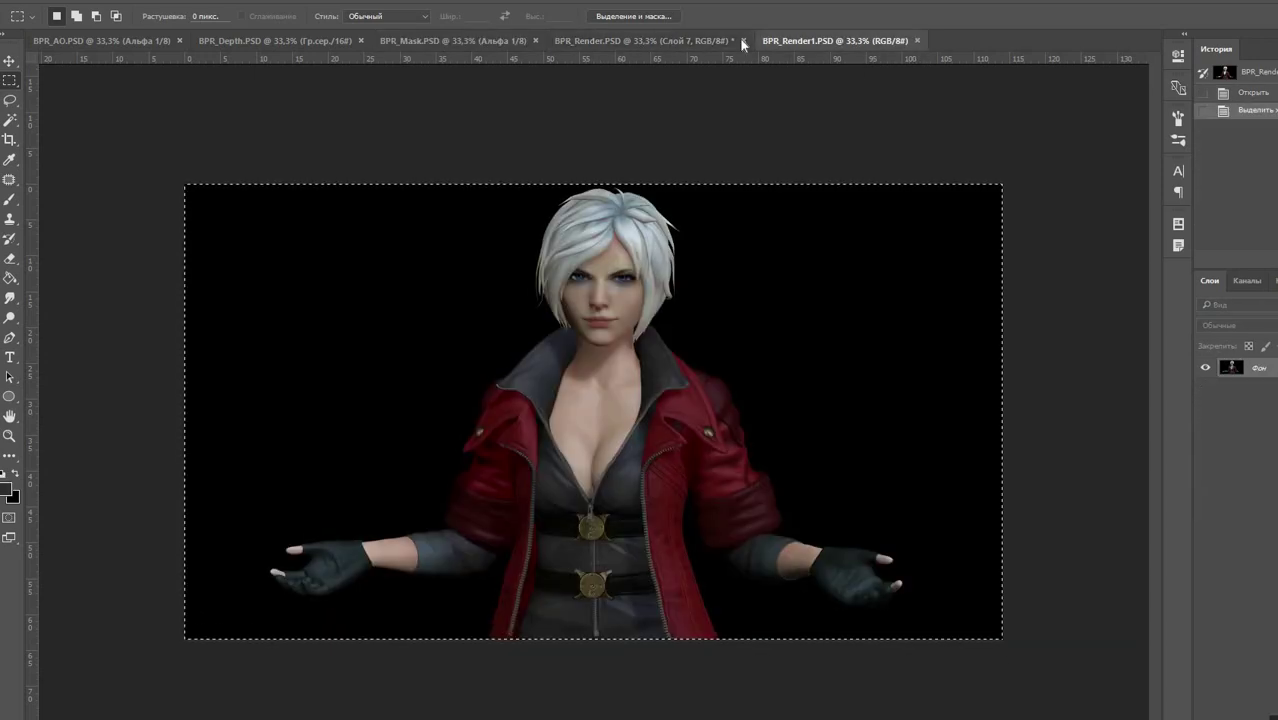
key("ctrl+w")
left_click(274, 39)
key("ctrl+a")
key("ctrl+c")
left_click(640, 40)
key("ctrl+v")
Step: Paste the AO pass into BPR_Render and close the Mask and AO documents
left_click(297, 39)
key("ctrl+w")
key("ctrl+w")
key("ctrl+a")
key("ctrl+c")
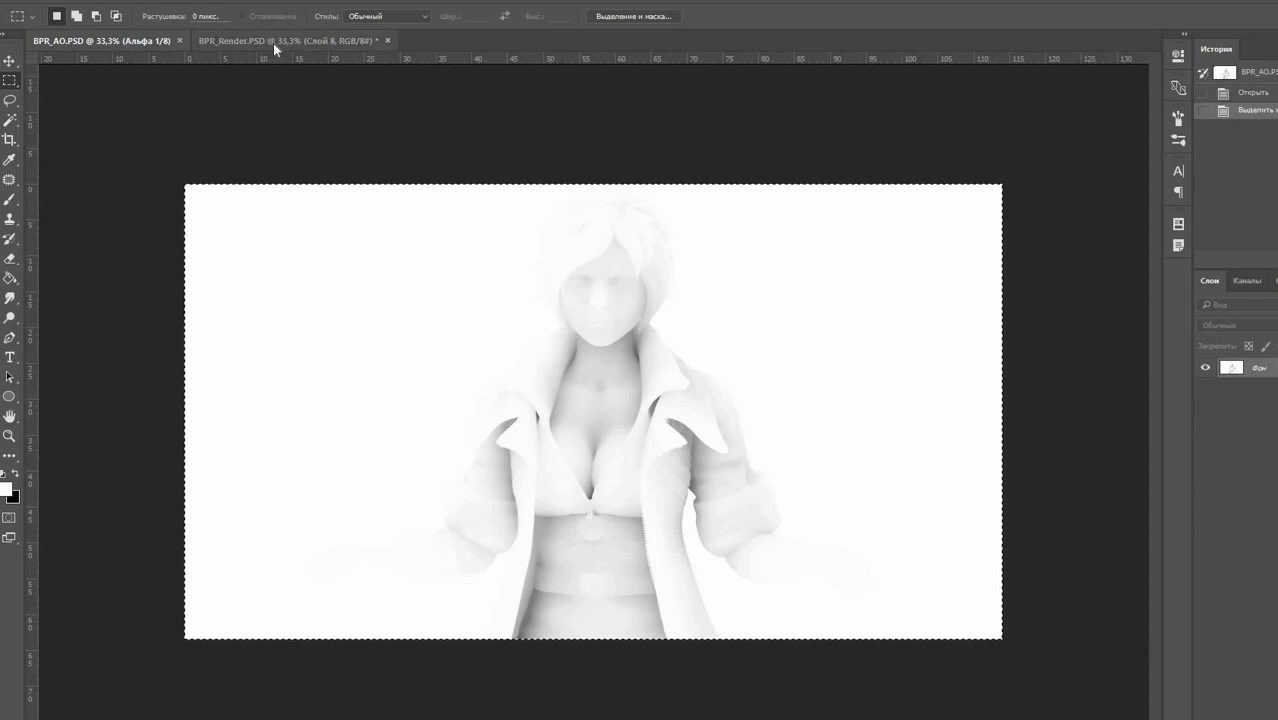
left_click(273, 43)
key("ctrl+v")
left_click(180, 40)
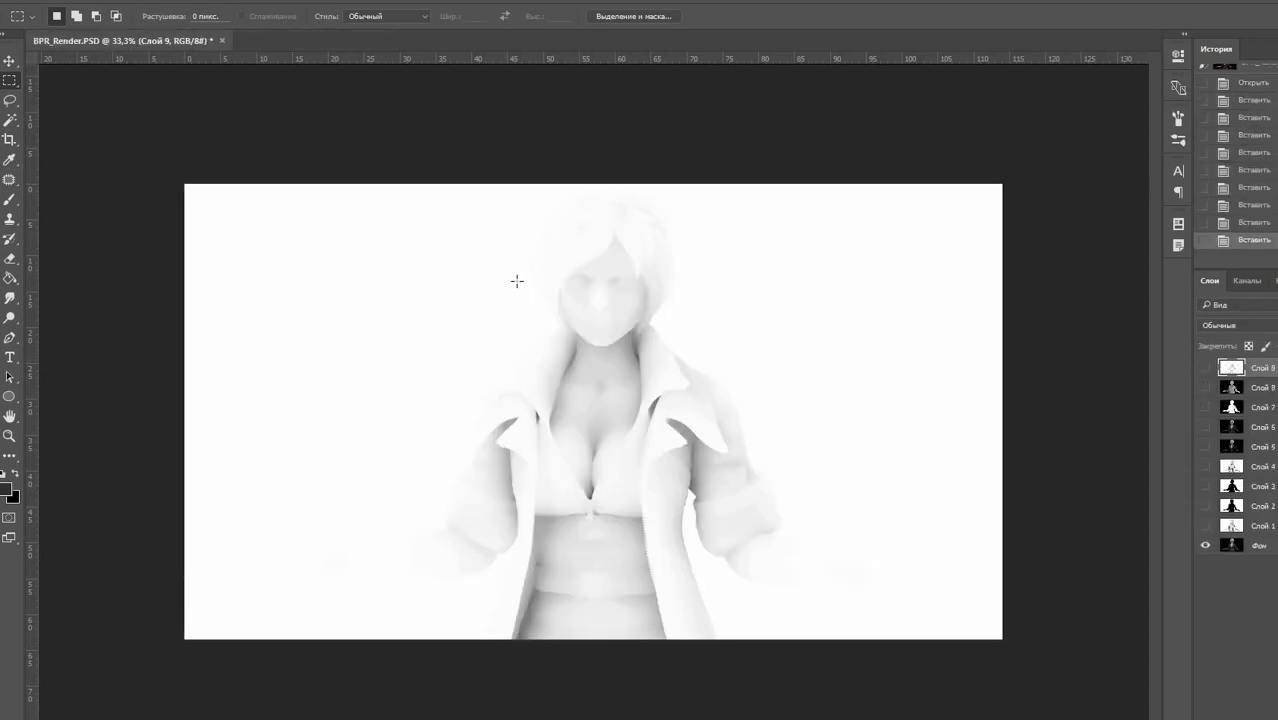
Step: Hide the AO layer and move the Слой 6 colour render just above Фон
left_click(1205, 367)
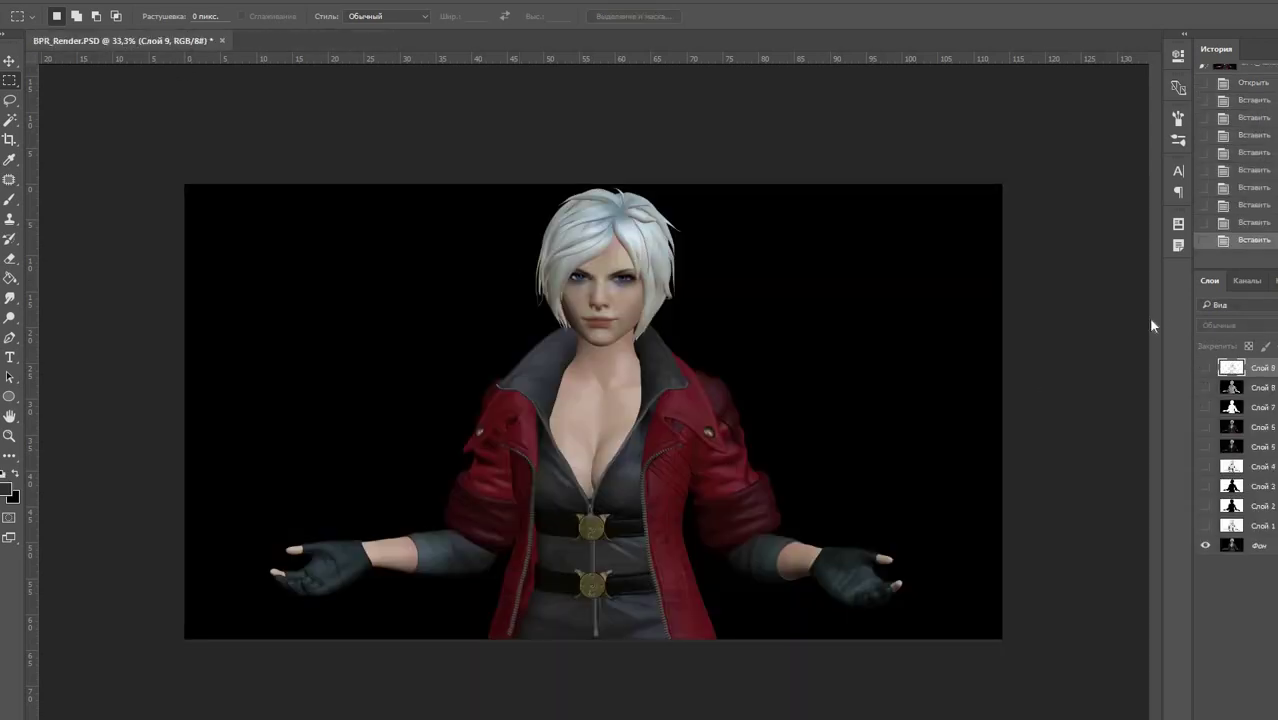
left_click_drag(1132, 408, 1085, 430)
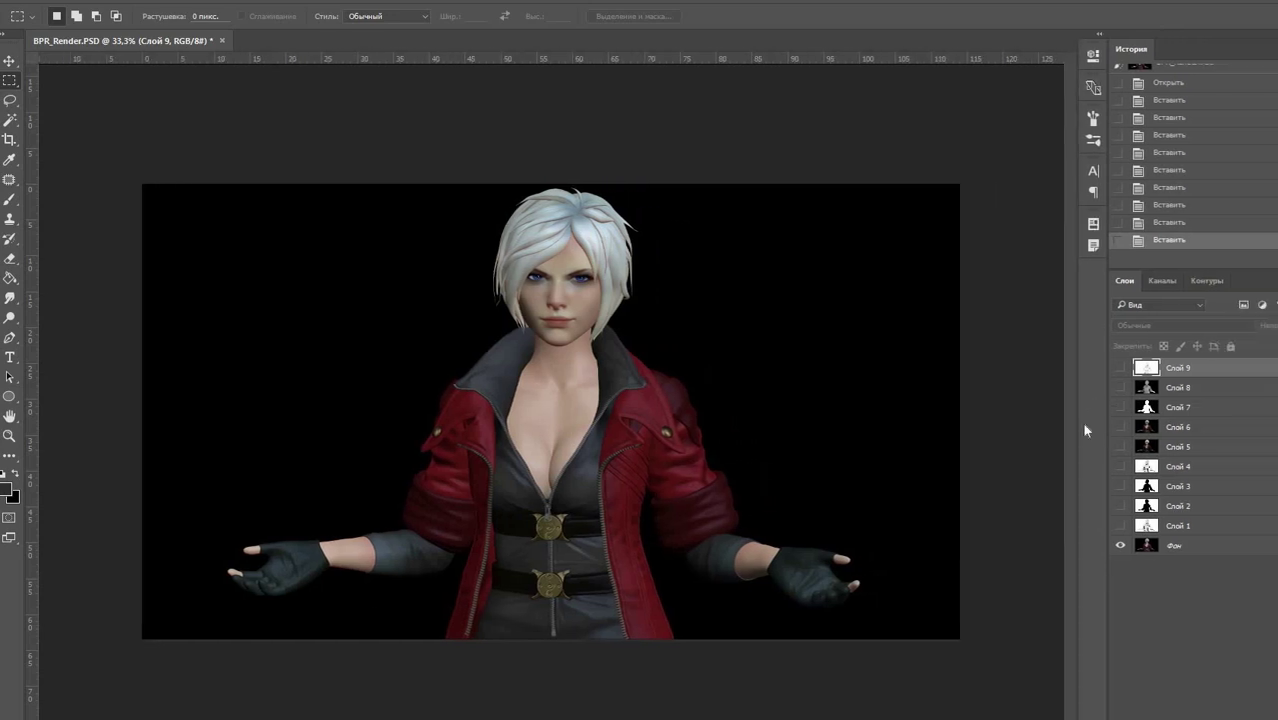
left_click(1182, 544)
left_click(1119, 525)
left_click(1119, 525)
left_click(1119, 427)
left_click_drag(1193, 428, 1195, 536)
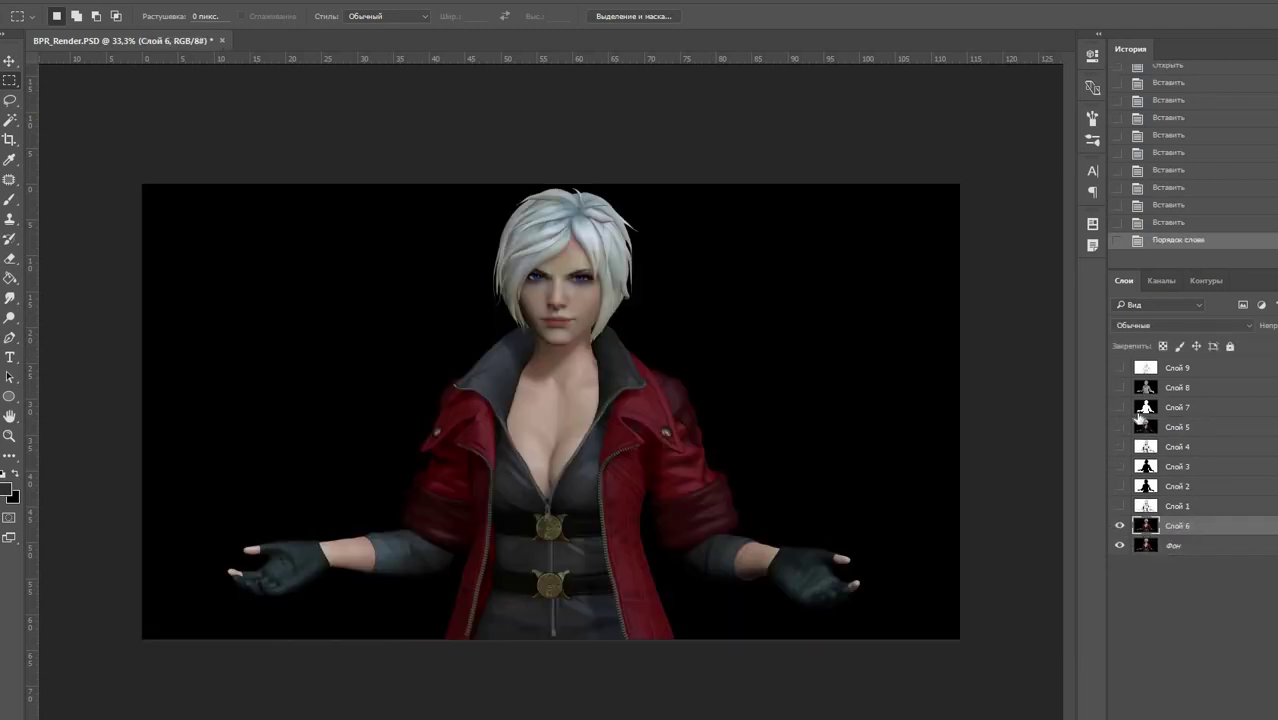
Step: Paste the Слой 7 silhouette into the mask of a new top layer
left_click(1120, 407)
left_click(1205, 407)
left_click(1148, 407, "ctrl")
left_click(1119, 407)
left_click(1262, 697)
left_click(1244, 697)
left_click(1161, 280)
key("ctrl+v")
left_click(1117, 376)
left_click(1124, 280)
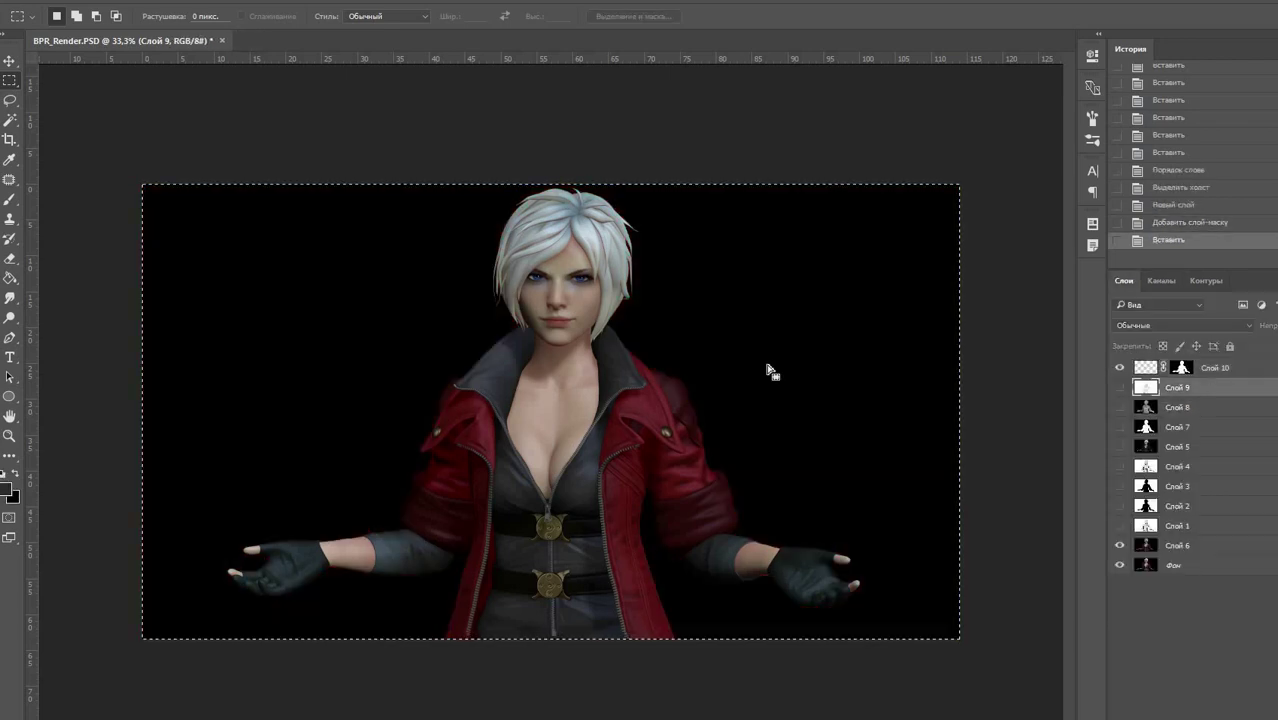
Step: Fill Слой 10 with a dark radial gradient and invert its mask to reveal the character
key("ctrl+d")
left_click(10, 278)
right_click(12, 280)
left_click(60, 277)
left_click_drag(487, 385, 304, 446)
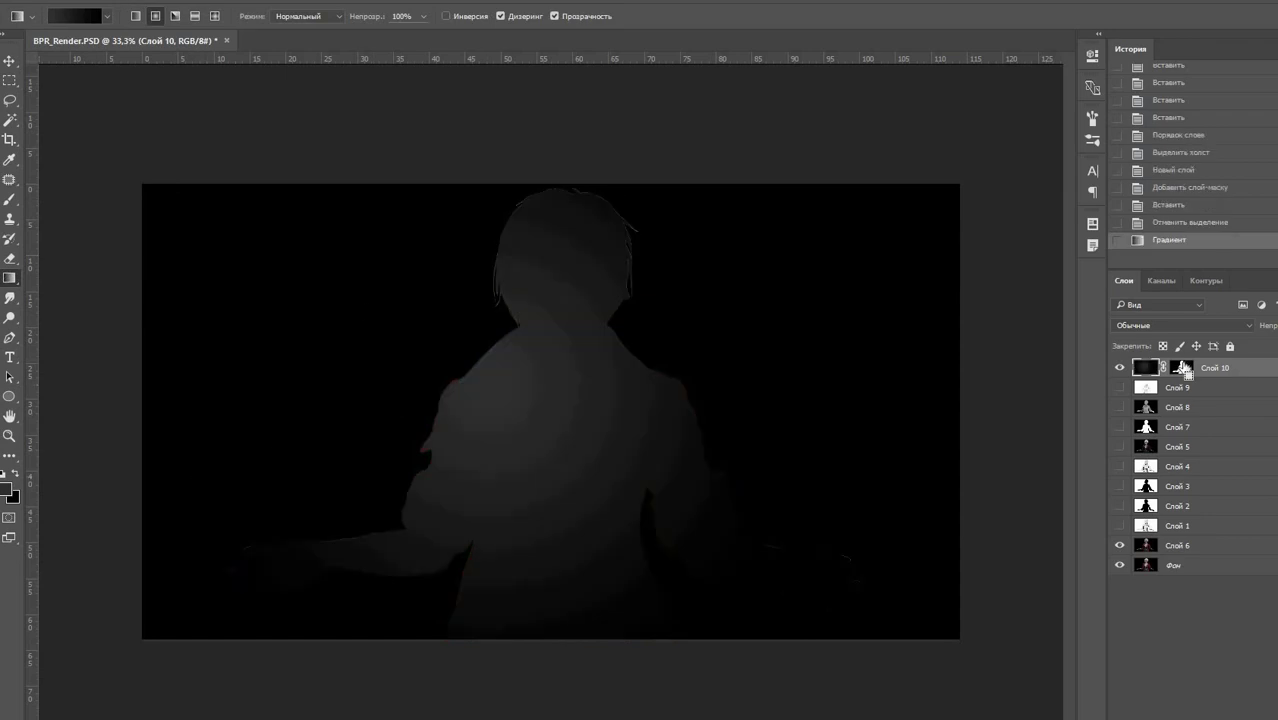
left_click(1183, 368)
key("ctrl+i")
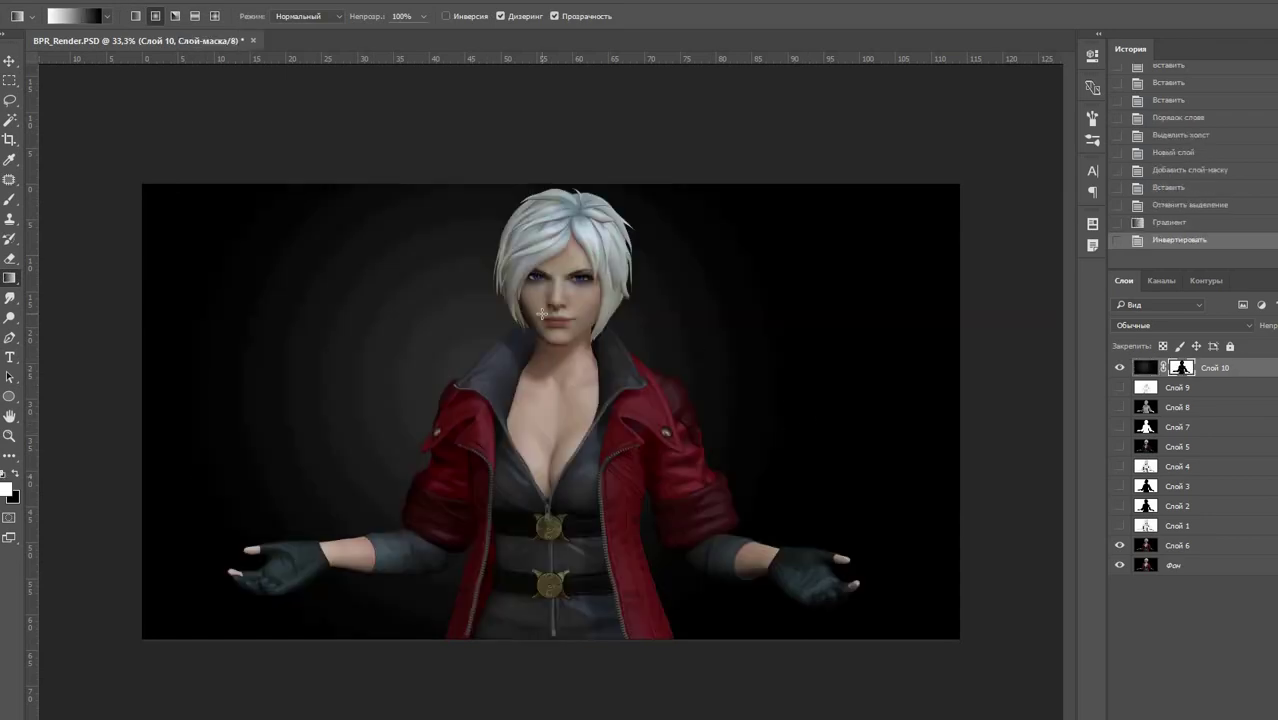
Step: Unlink the mask from the gradient layer, leaving the layer untransformed
key("ctrl+t")
left_click(1164, 368)
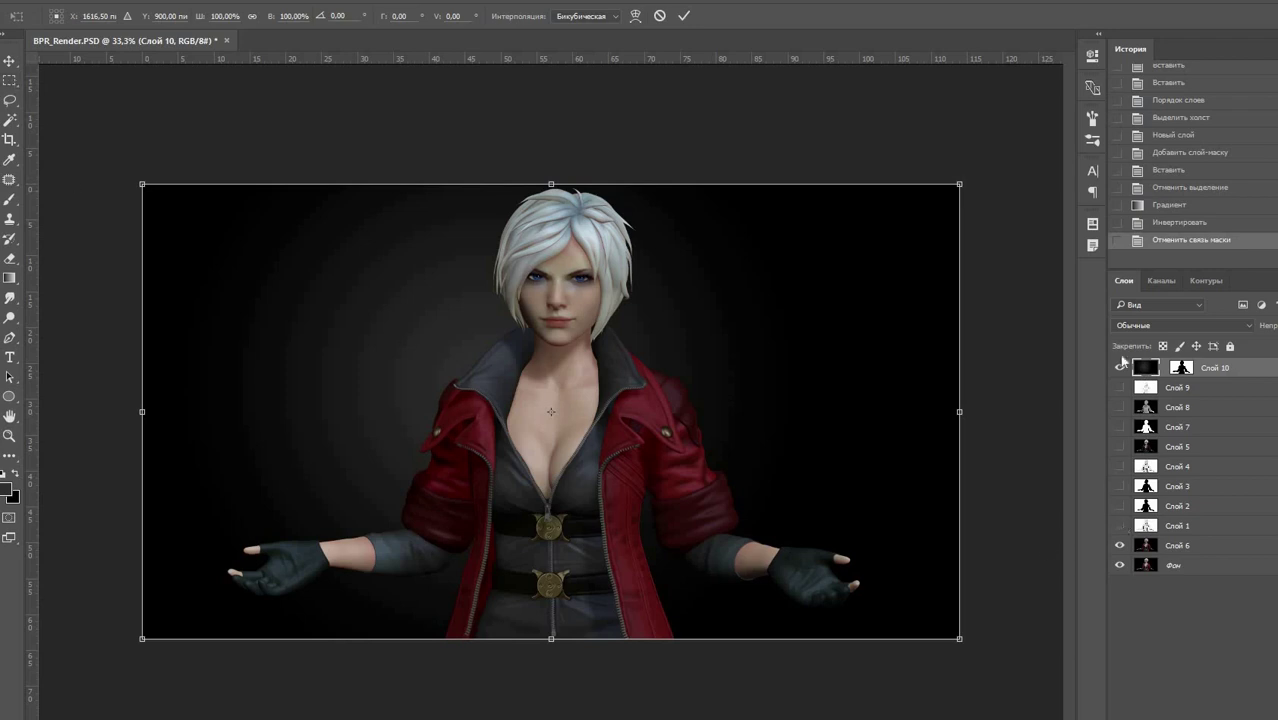
scroll(551, 411, "down", 2, "alt")
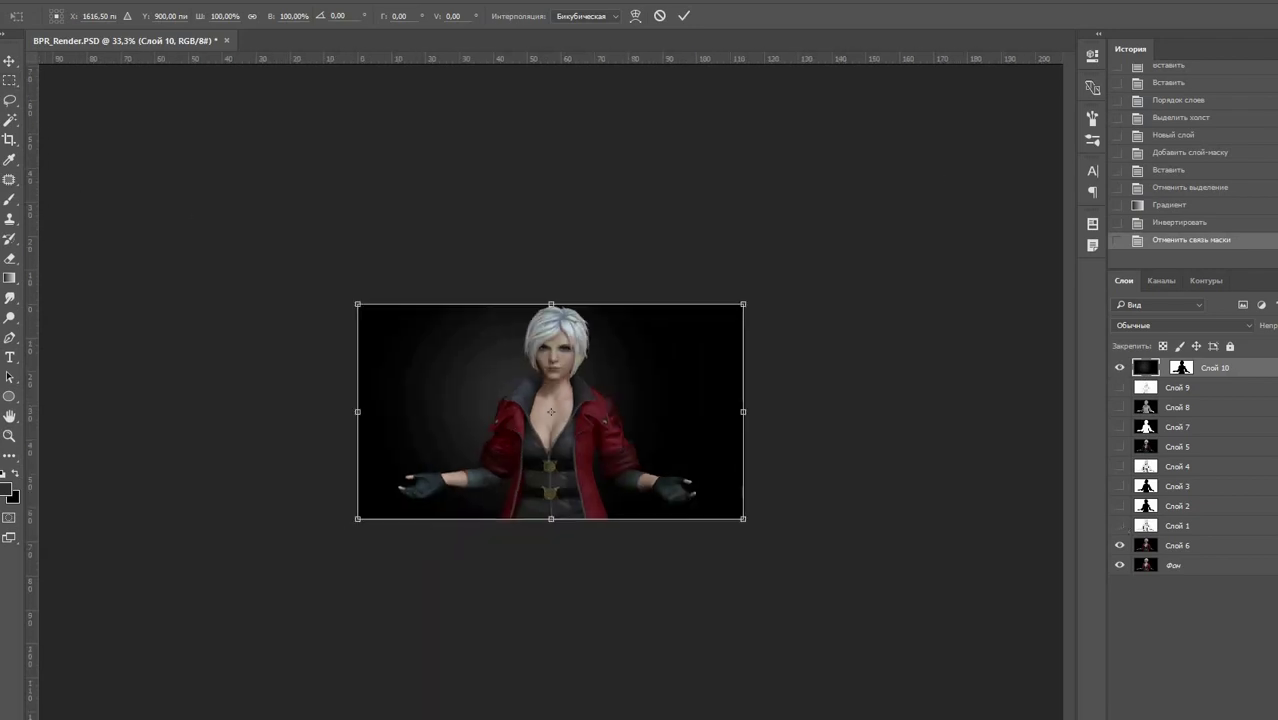
scroll(551, 411, "up", 3, "alt")
left_click(14, 84)
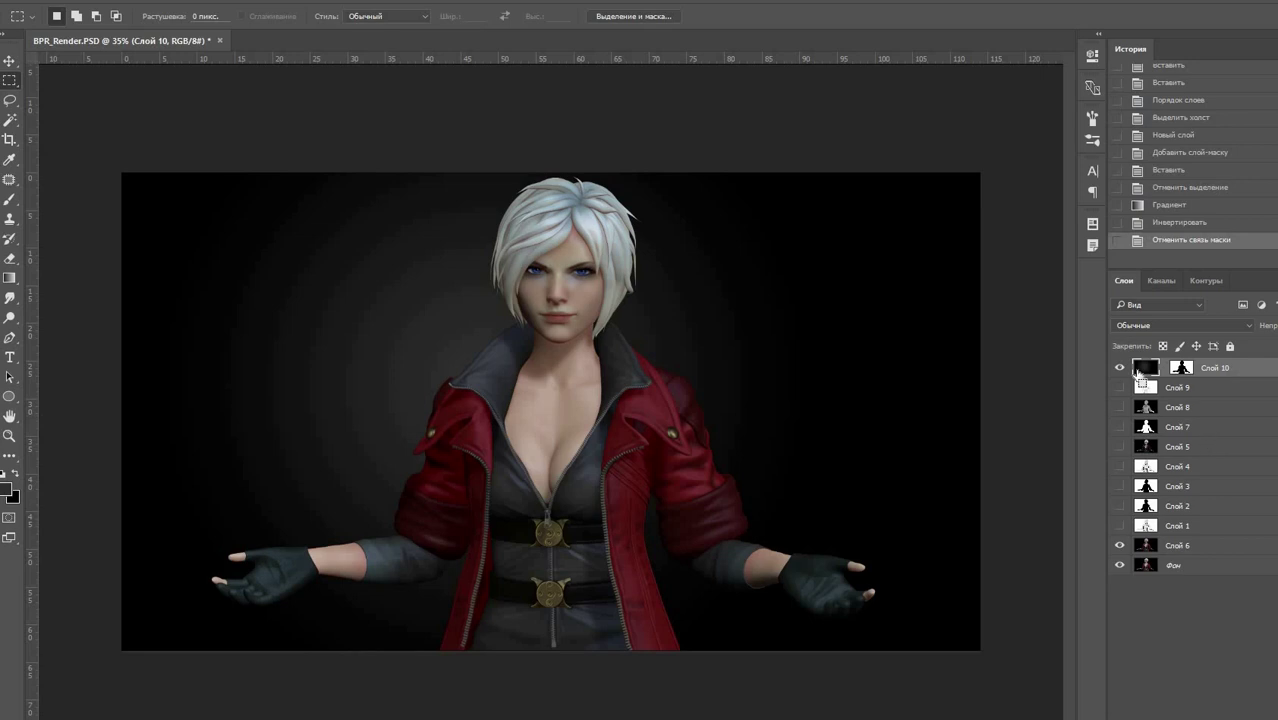
Step: Stretch the gradient layer taller symmetrically with Free Transform and commit it
key("ctrl+t")
mouse_move(551, 172)
left_mouse_down("alt")
mouse_move(551, 84)
mouse_move(549, 202)
left_mouse_up("alt")
scroll(609, 196, "down", 1, "alt")
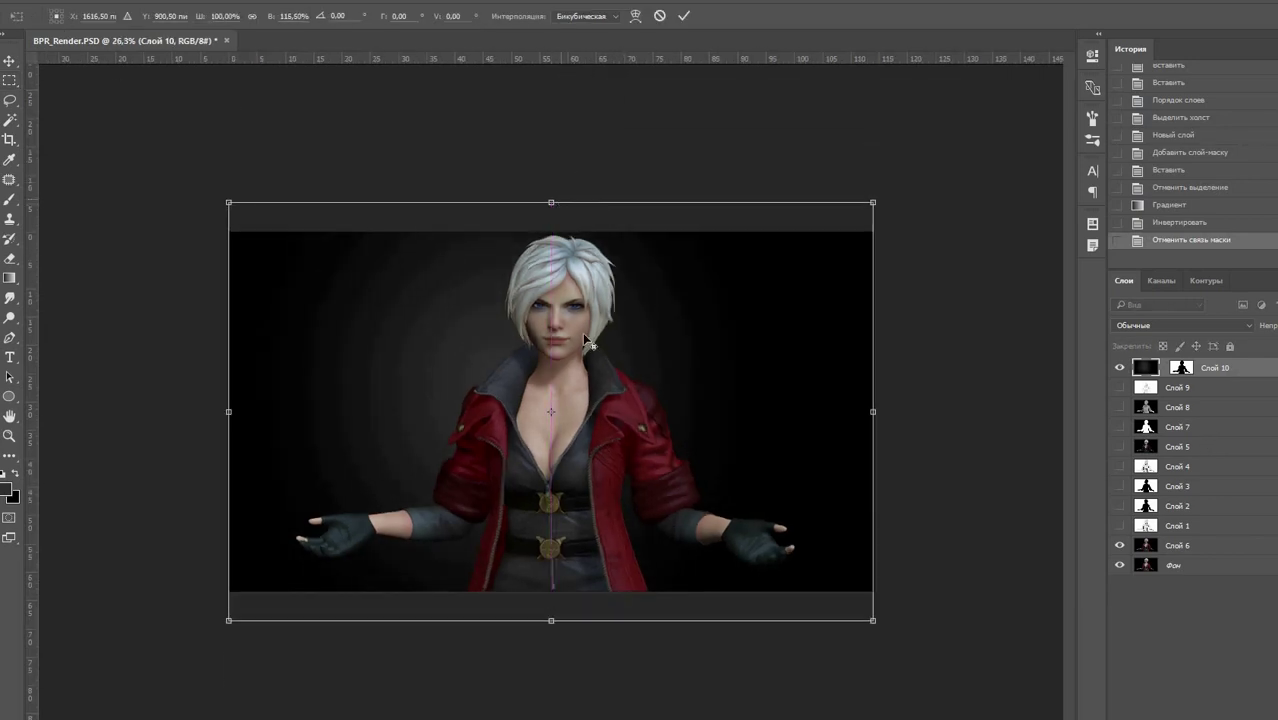
scroll(393, 231, "up", 1, "alt")
key("Return")
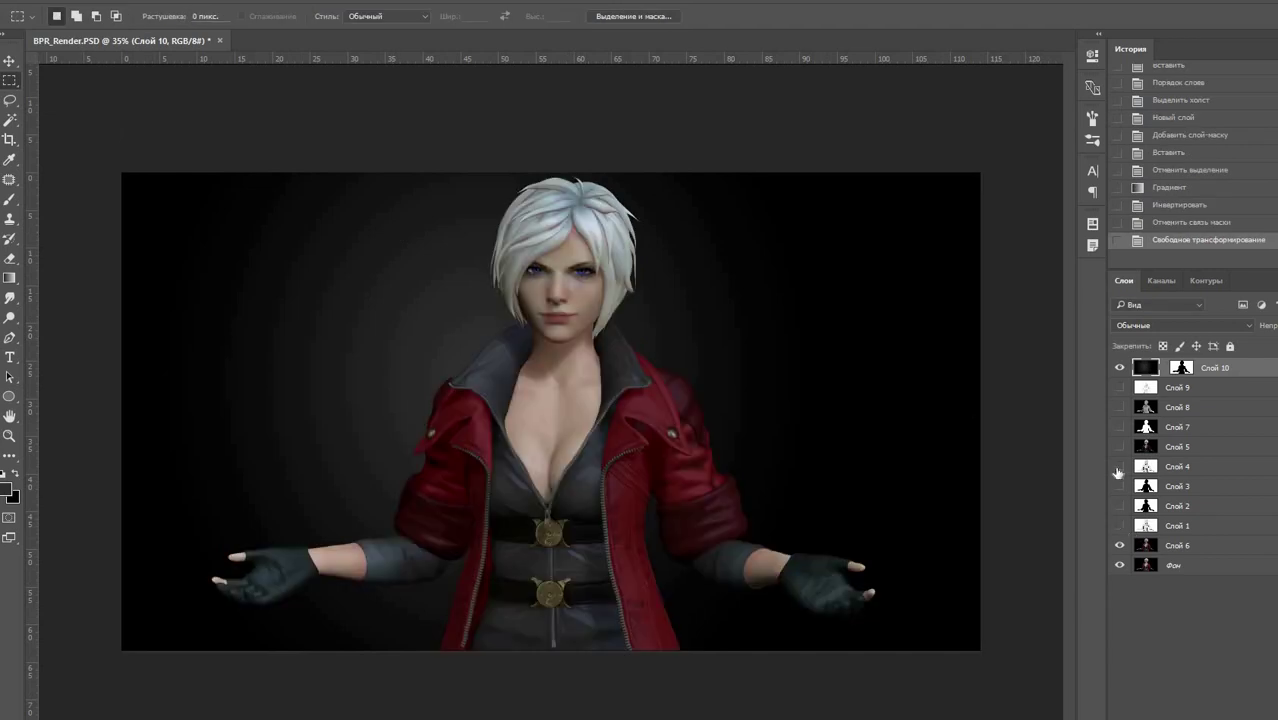
Step: Show Слой 7, hide Слой 4, and move Слой 9 below Слой 1 in Multiply (Умножение) mode
left_click(1120, 427)
left_click(1119, 468)
left_click(1119, 388)
left_click_drag(1175, 388, 1175, 535)
left_click(1137, 340)
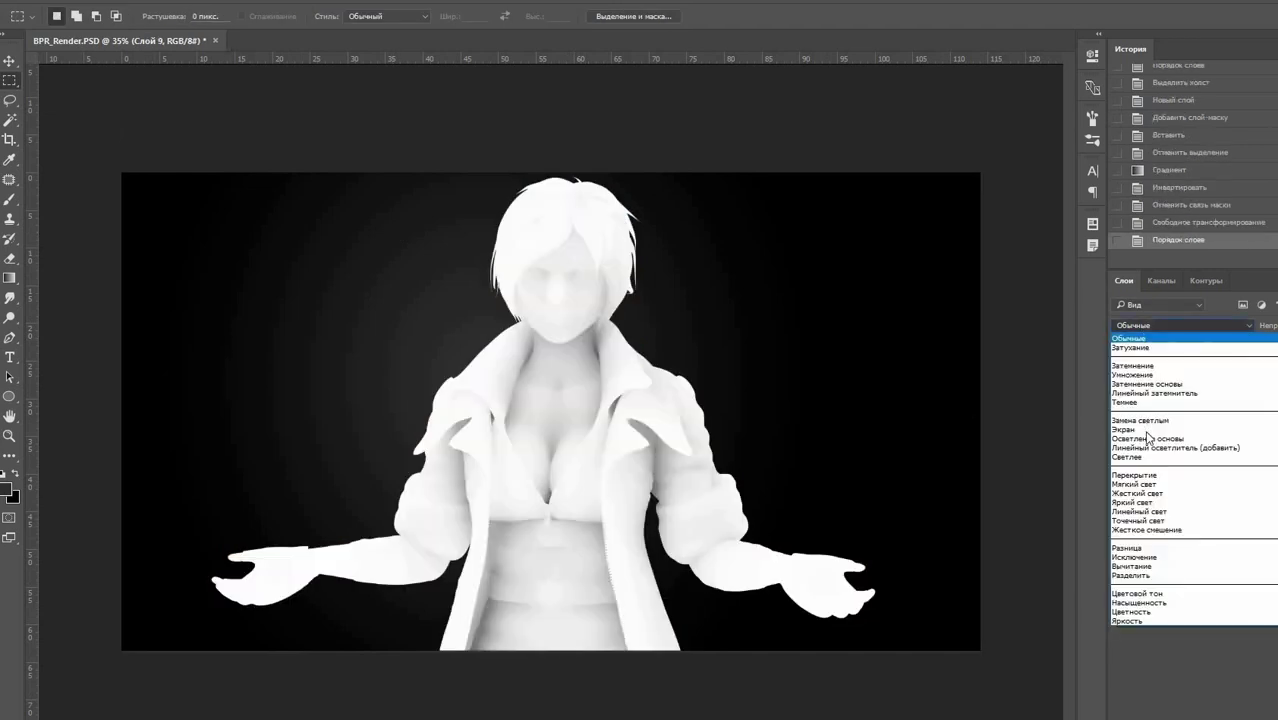
left_click(1130, 372)
scroll(1133, 330, "down", 1)
scroll(1133, 330, "up", 1)
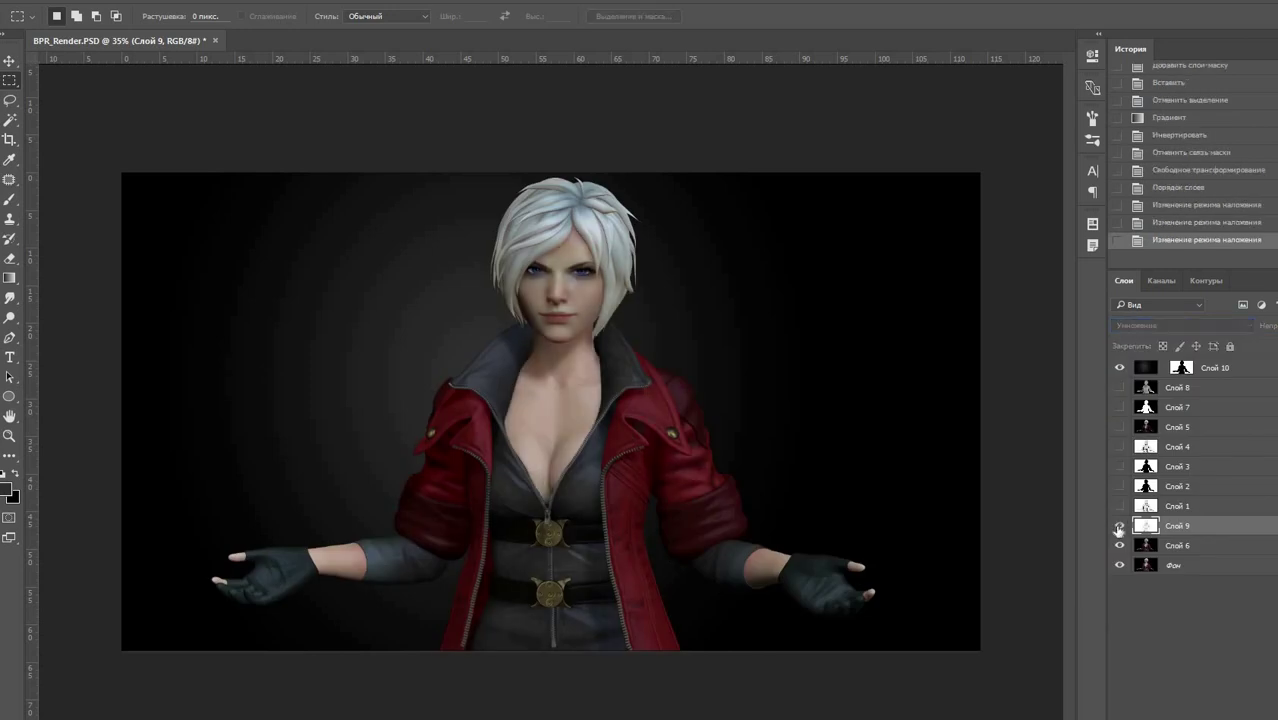
Step: Select the whole canvas on the Слой 3 silhouette layer, then hide Слой 3 again
left_click(1163, 548)
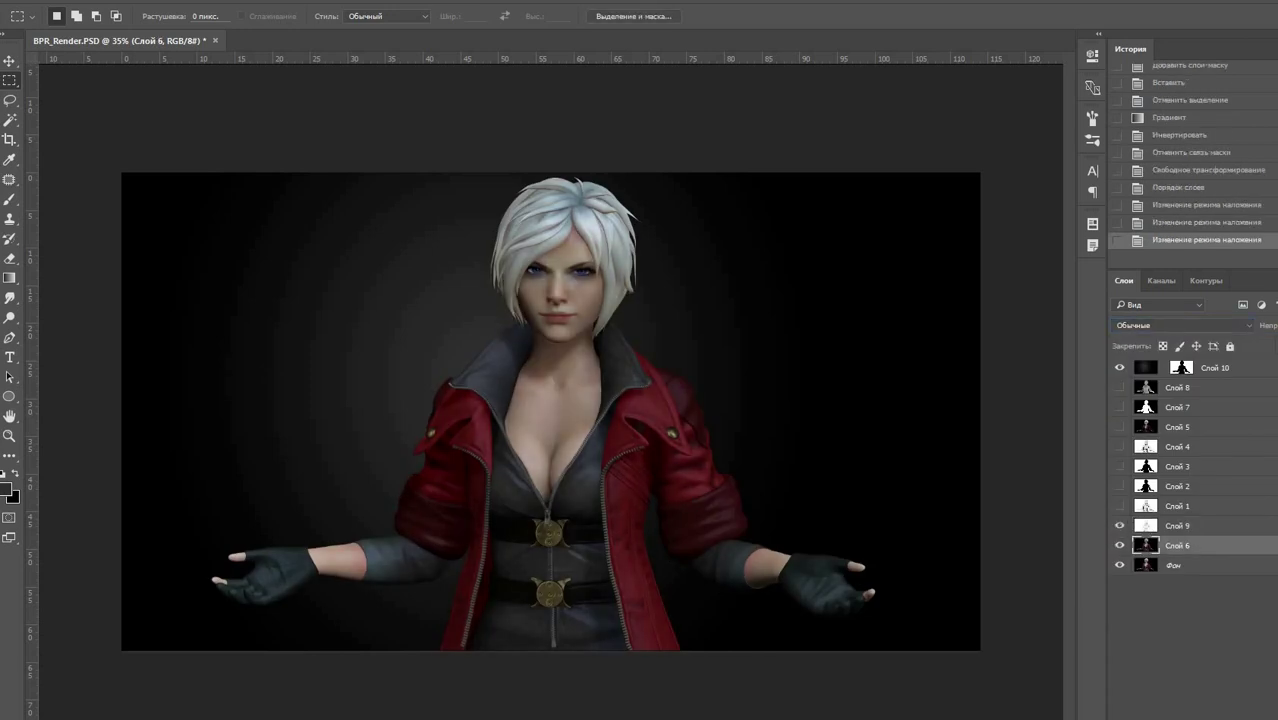
left_click(1120, 447)
left_click(1120, 447)
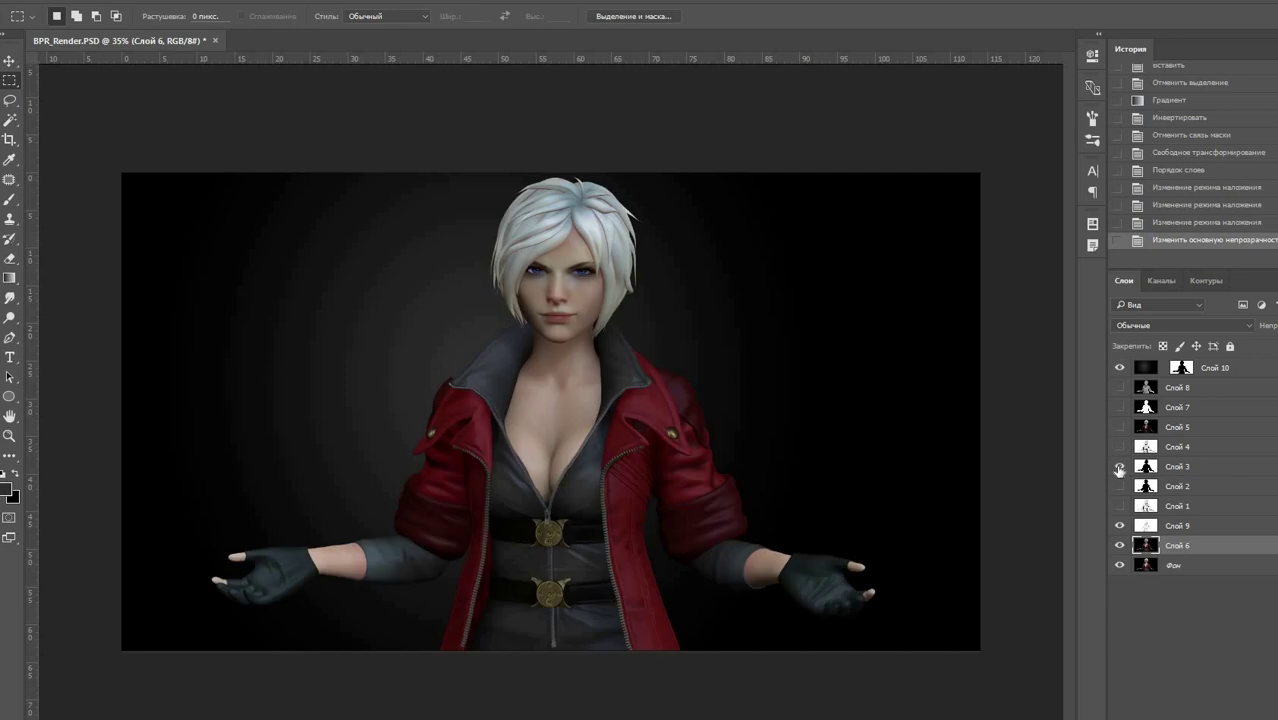
left_click(1119, 467)
left_click(1200, 467)
key("ctrl+a")
left_click(1119, 467)
Step: Duplicate the Фон background layer and move the copy above Слой 9
left_click(1200, 546)
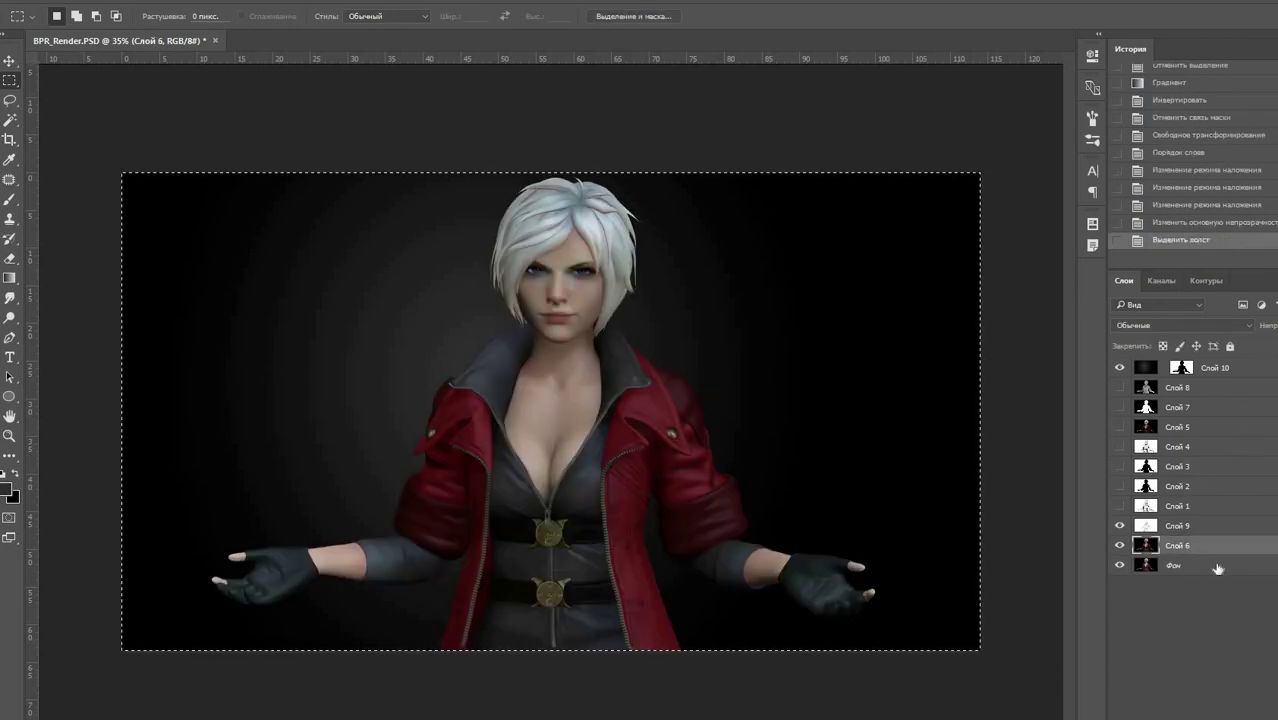
left_click(1217, 568)
key("ctrl+j")
left_click_drag(1200, 585, 1200, 530)
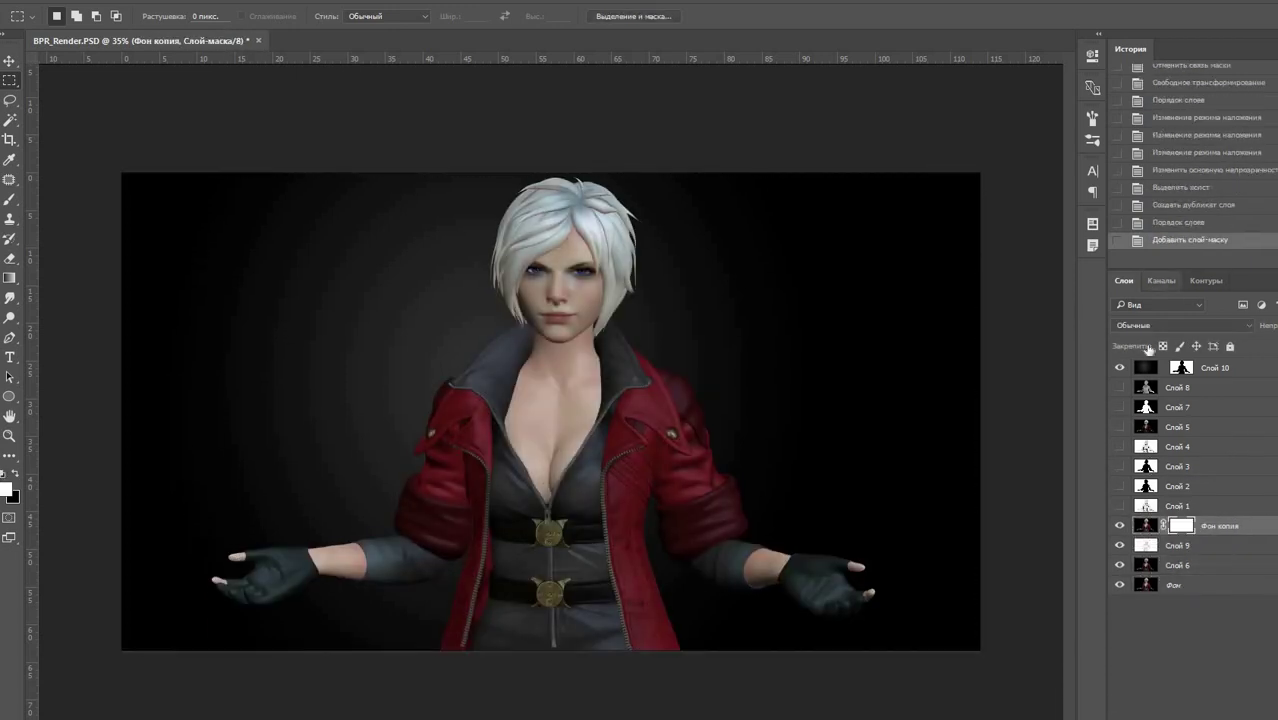
Step: Paste the character silhouette into the Фон копия layer mask
left_click(1182, 525, "alt+shift")
key("ctrl+v")
left_click(1148, 545)
left_click(1148, 527)
Step: Apply Hue/Saturation to Фон копия with hue +28, saturation +64, lightness +10
left_click(165, 0)
left_click(480, 111)
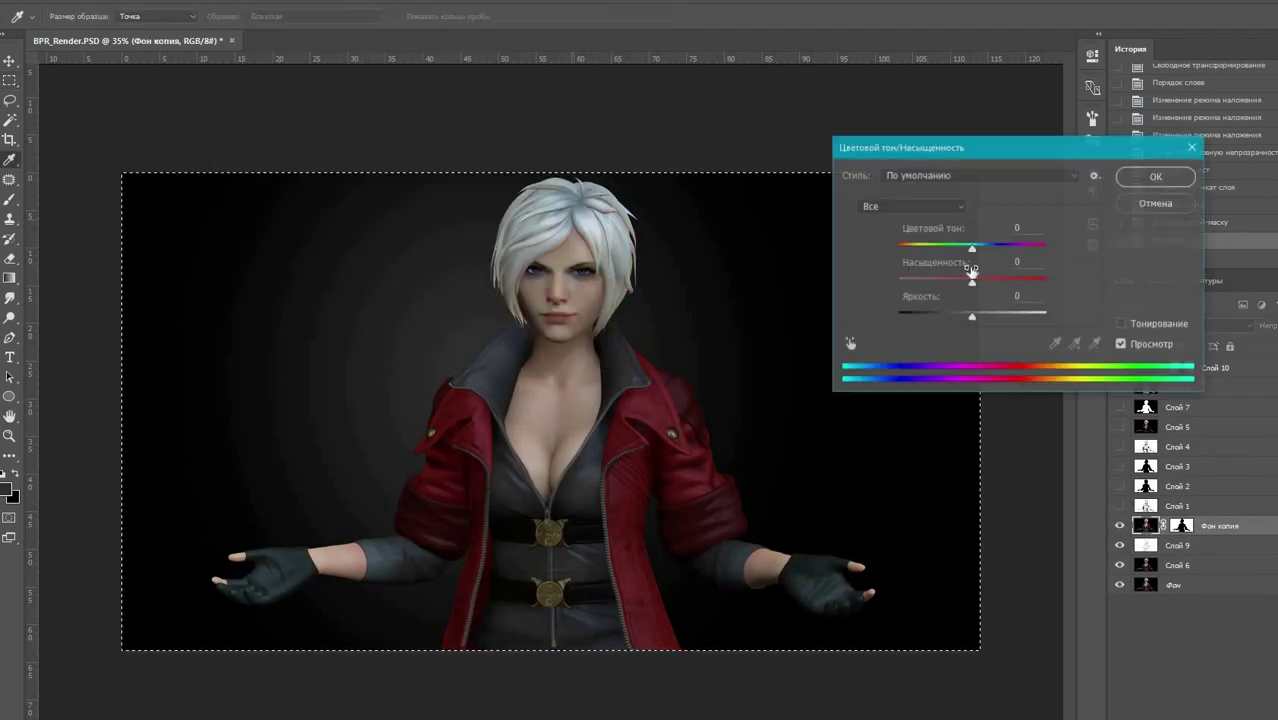
left_click_drag(1005, 285, 993, 264)
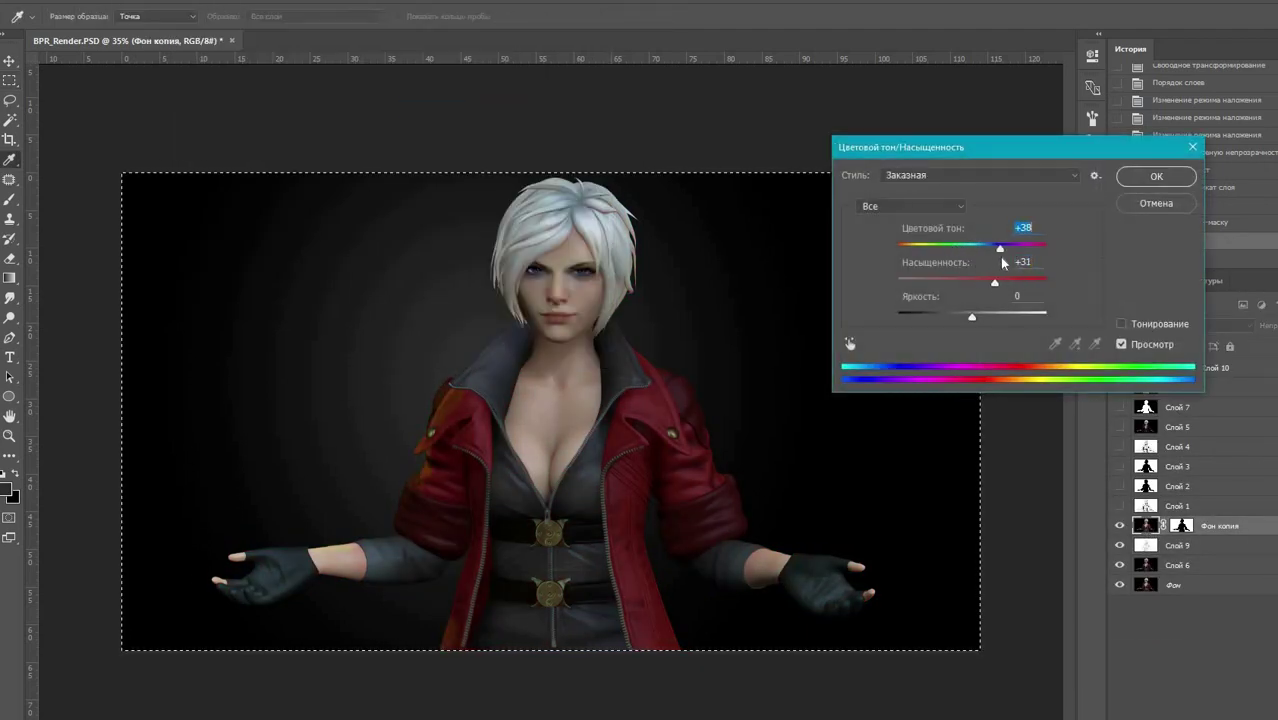
mouse_move(971, 317)
left_mouse_down()
mouse_move(1006, 282)
mouse_move(997, 260)
left_mouse_up()
left_click(1121, 344)
left_click(1121, 344)
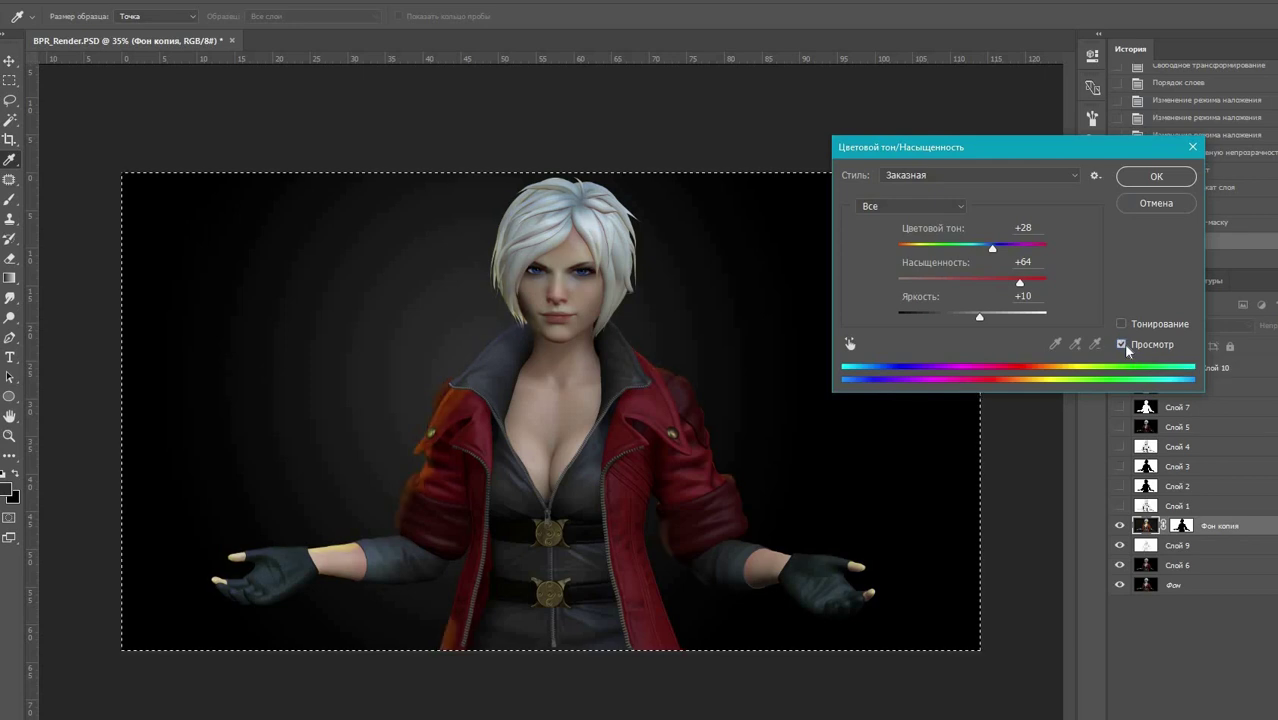
left_click(1156, 176)
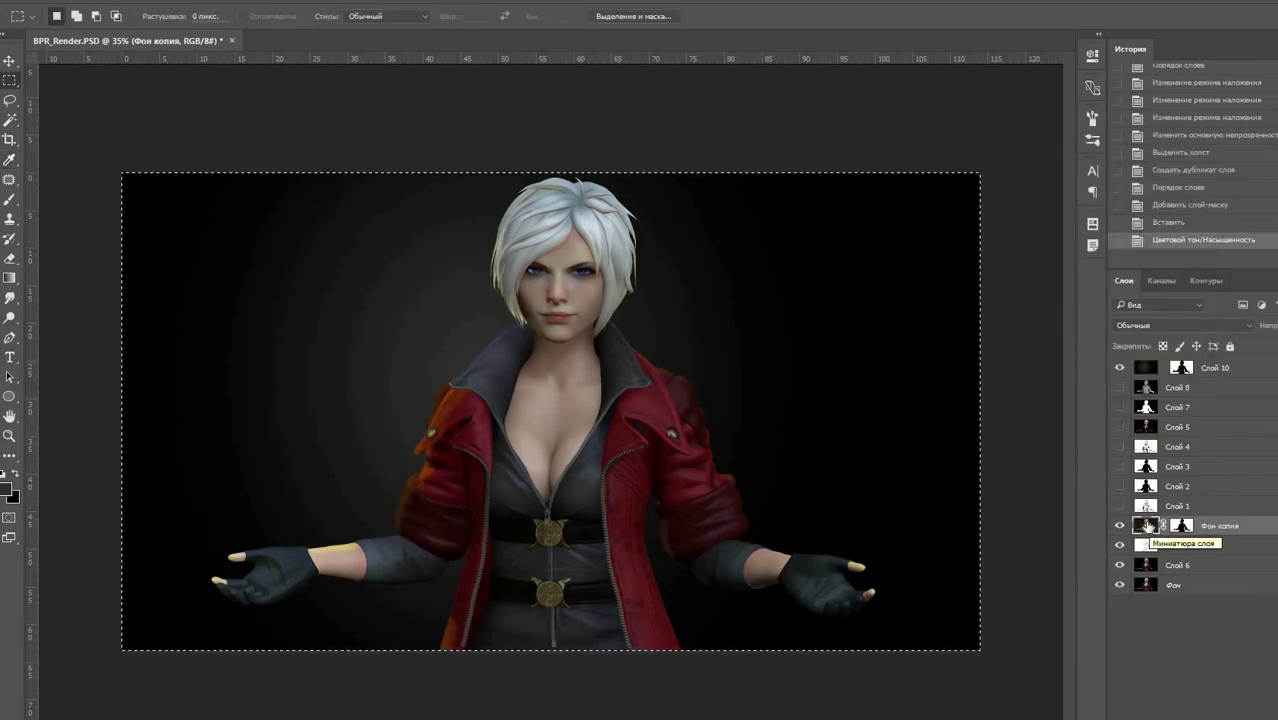
Step: Add a new layer, Слой 11, with the character silhouette pasted into its mask
left_click(1119, 467)
left_click(1119, 486)
left_click(1146, 486)
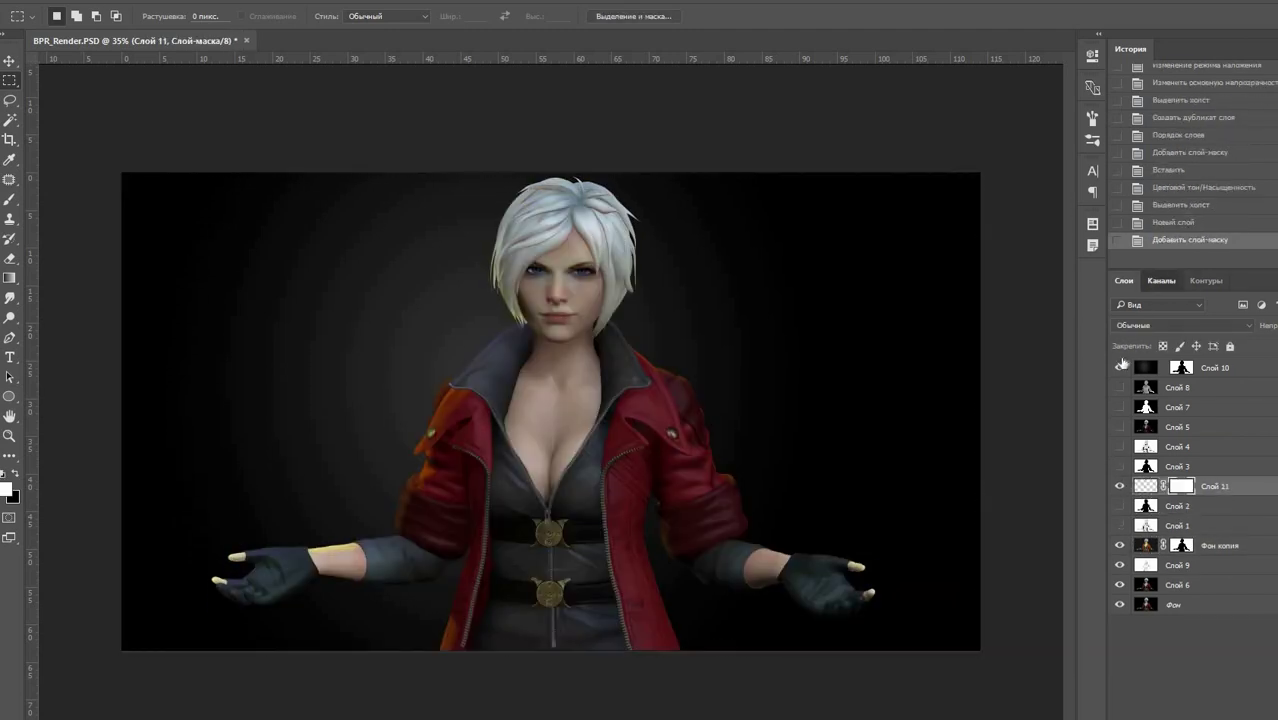
left_click(1161, 280)
left_click(1117, 376)
left_click(1124, 280)
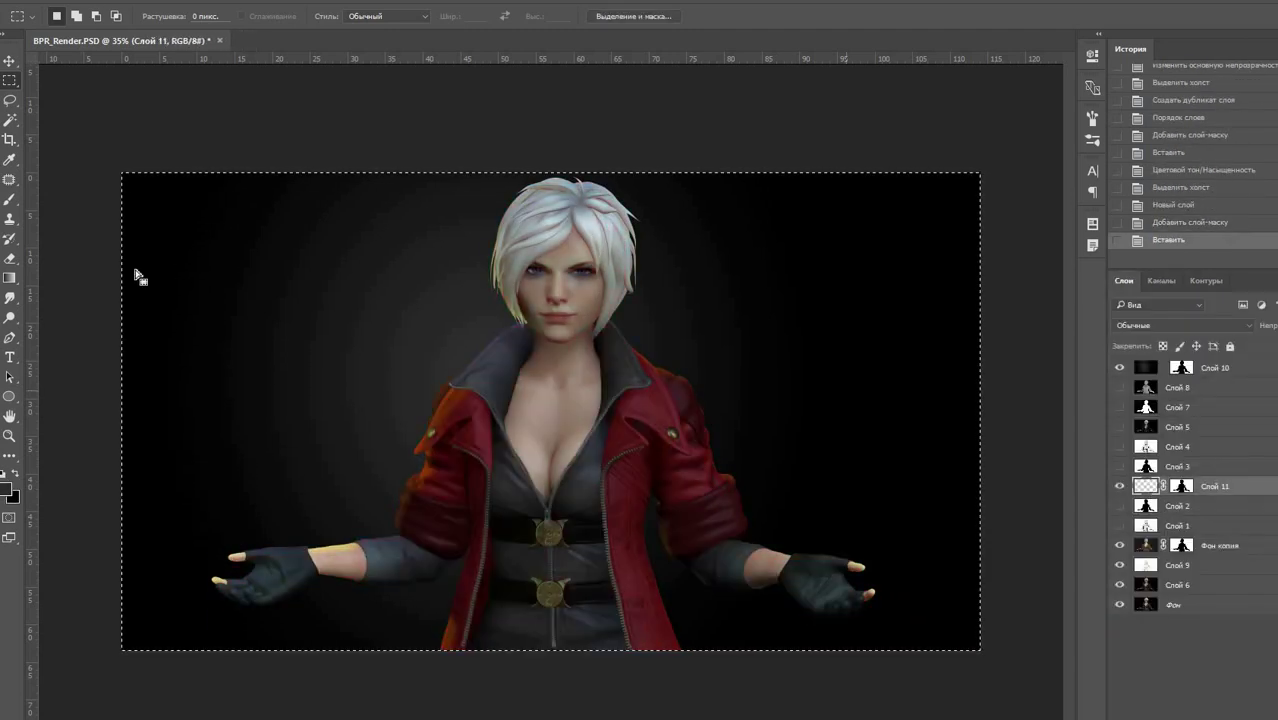
Step: Fill Слой 11 with cyan using the Paint Bucket and set it to Soft Light
right_click(17, 283)
left_click(50, 297)
left_click_drag(957, 434, 976, 377)
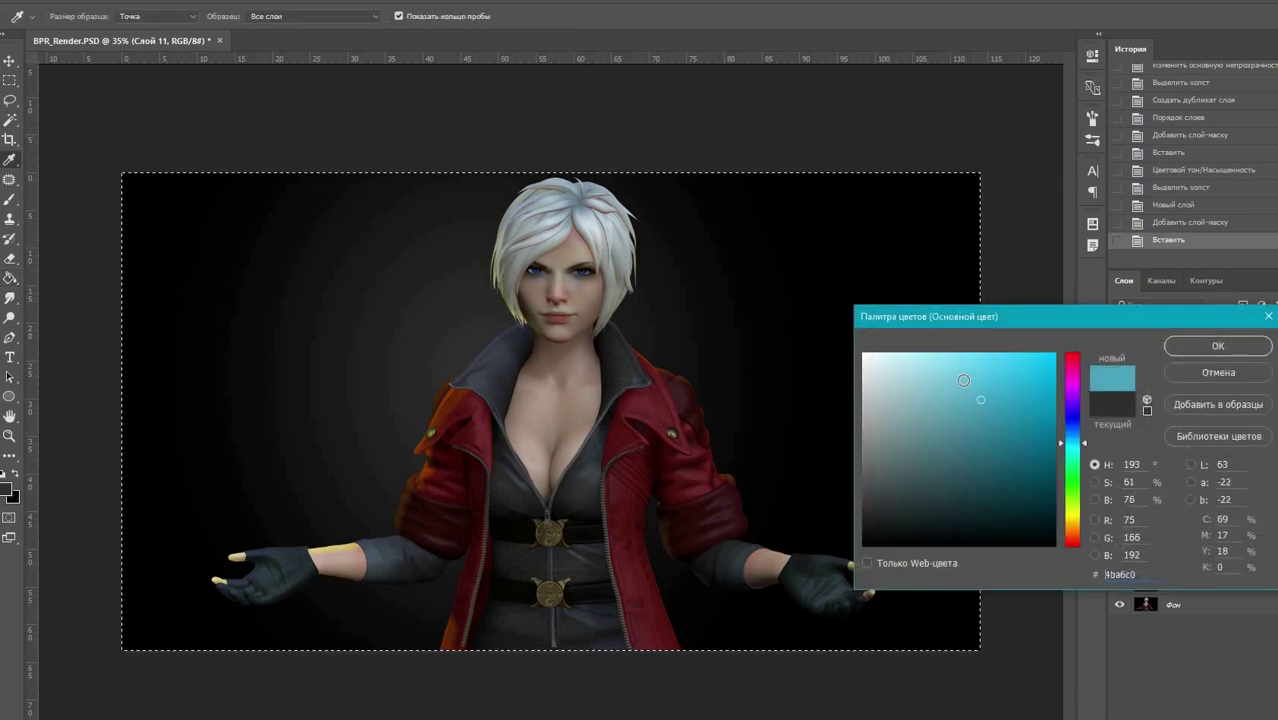
key("Return")
left_click(741, 333)
left_click(1160, 325)
left_click(1146, 398)
scroll(1136, 328, "down", 1)
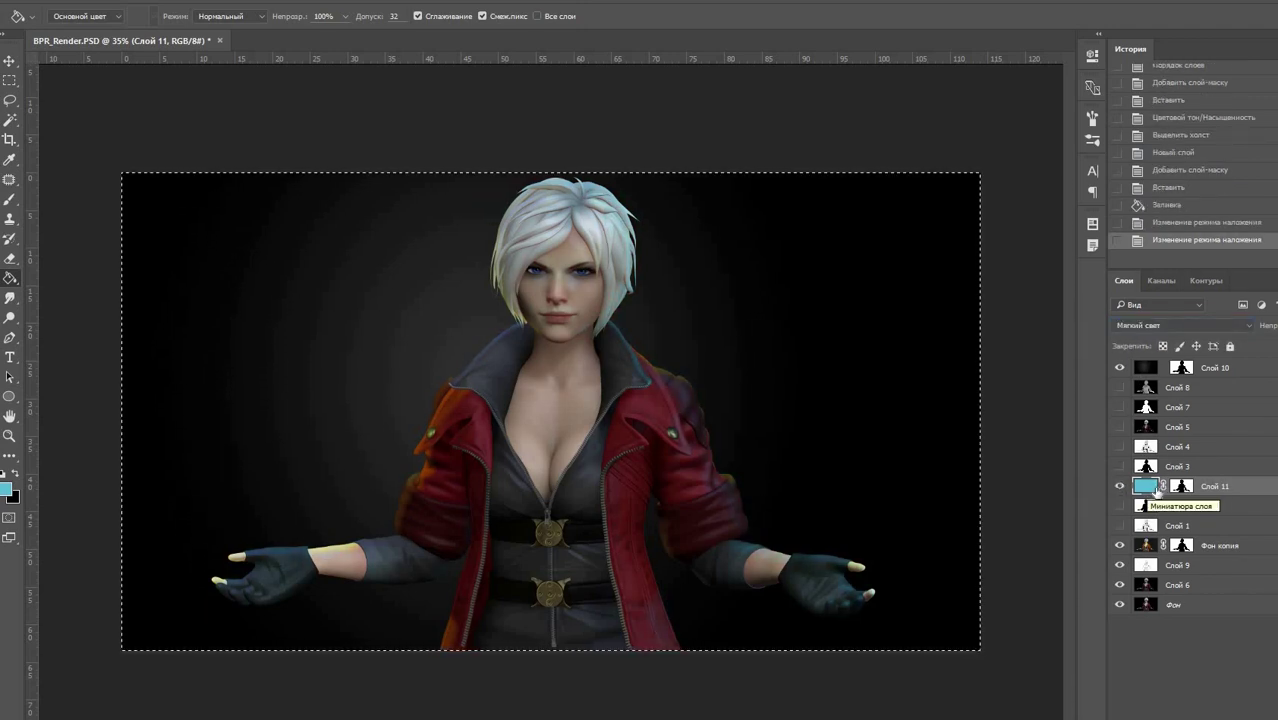
Step: Duplicate the cyan layer and paint black on the copy's mask to remove some tint
key("ctrl+j")
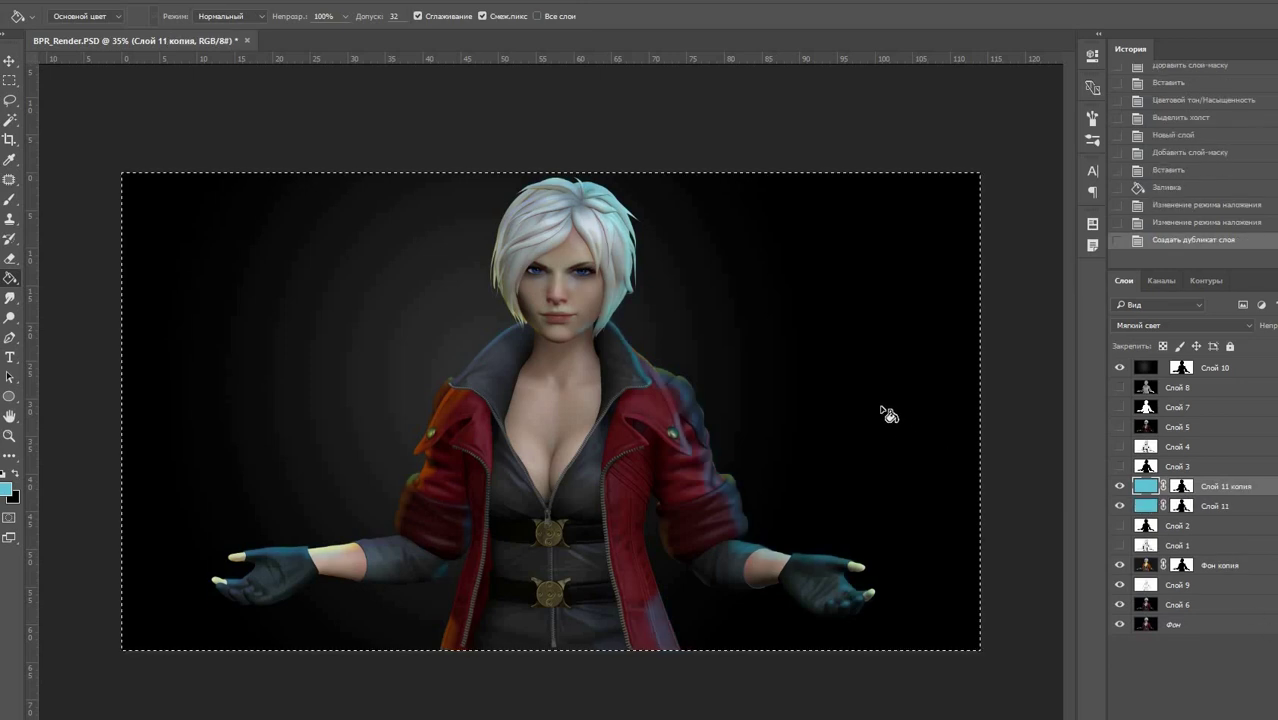
left_click(1183, 487)
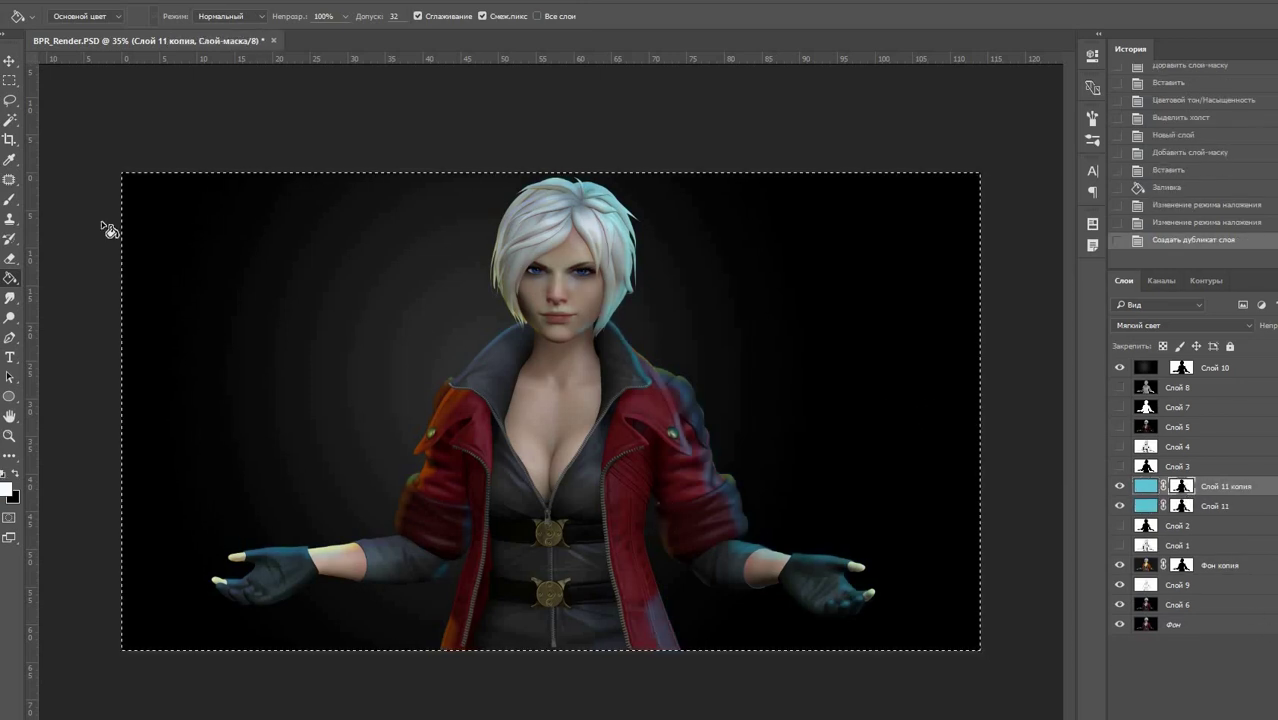
key("b")
key("x")
left_click_drag(446, 326, 455, 390)
mouse_move(455, 390)
left_mouse_down()
mouse_move(463, 440)
mouse_move(587, 406)
left_mouse_up()
Step: Show Слой 5 and set it to Темнее blend mode, comparing it on and off
key("alt+bracketleft")
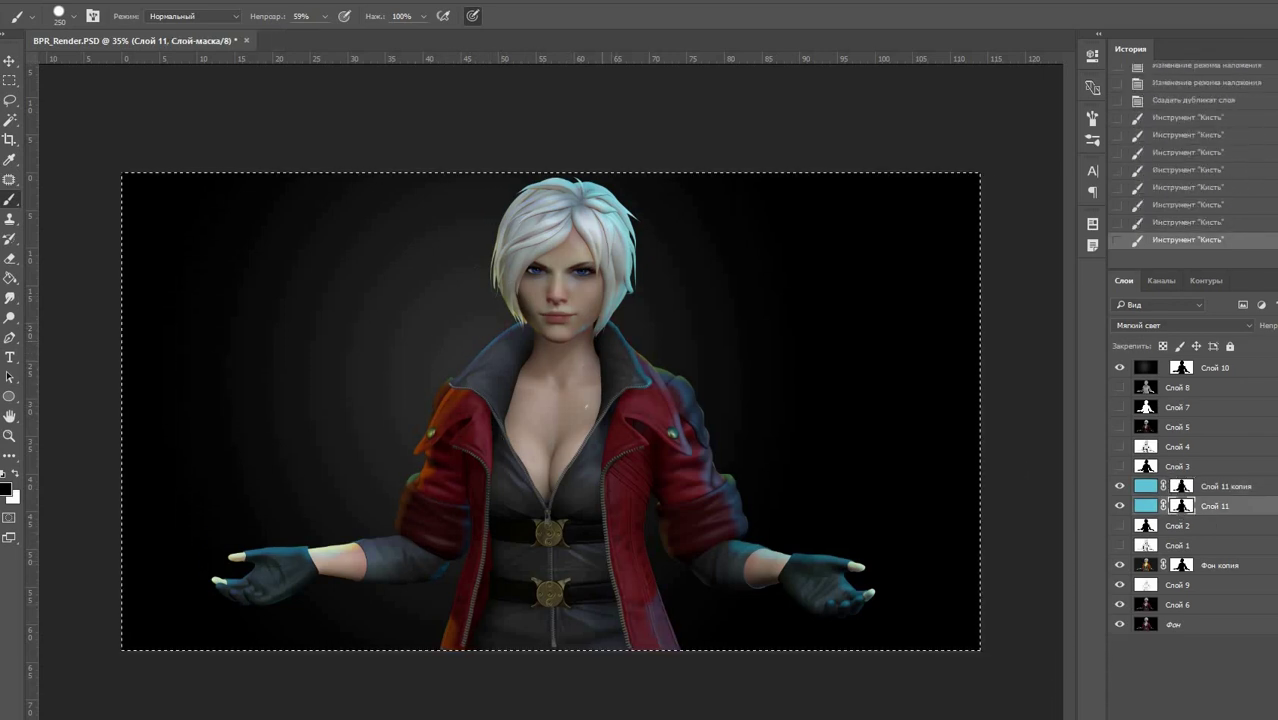
left_click(1120, 447)
left_click(1120, 447)
left_click(1120, 427)
left_click(1177, 427)
left_click(1180, 325)
left_click(1140, 475)
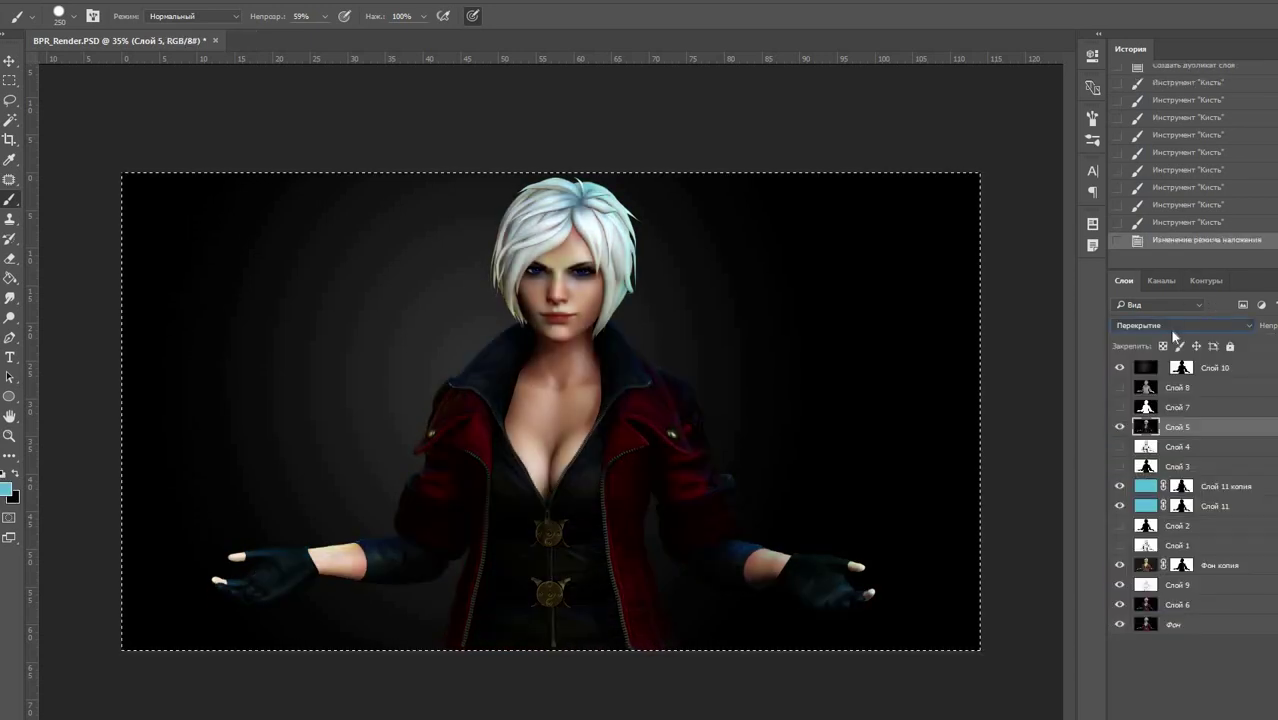
key("Up")
key("Up")
key("Up")
key("Up")
key("Up")
key("Up")
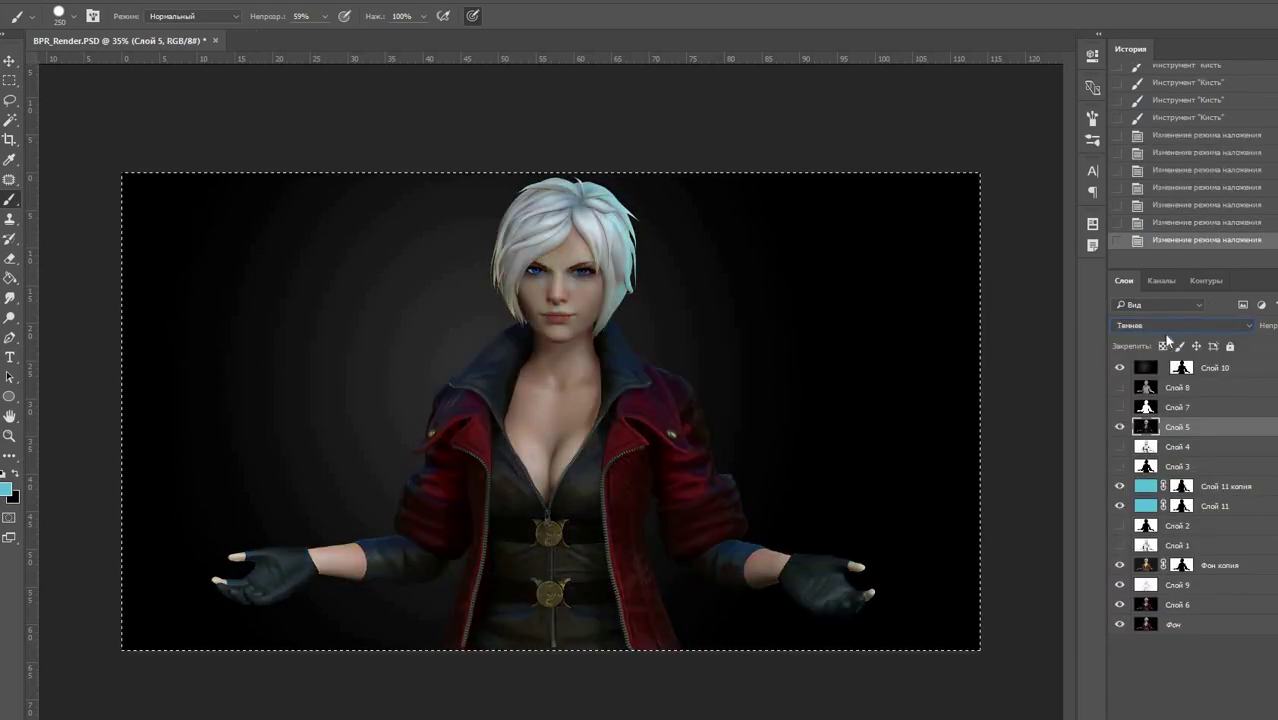
left_click(1120, 427)
left_click(1120, 427)
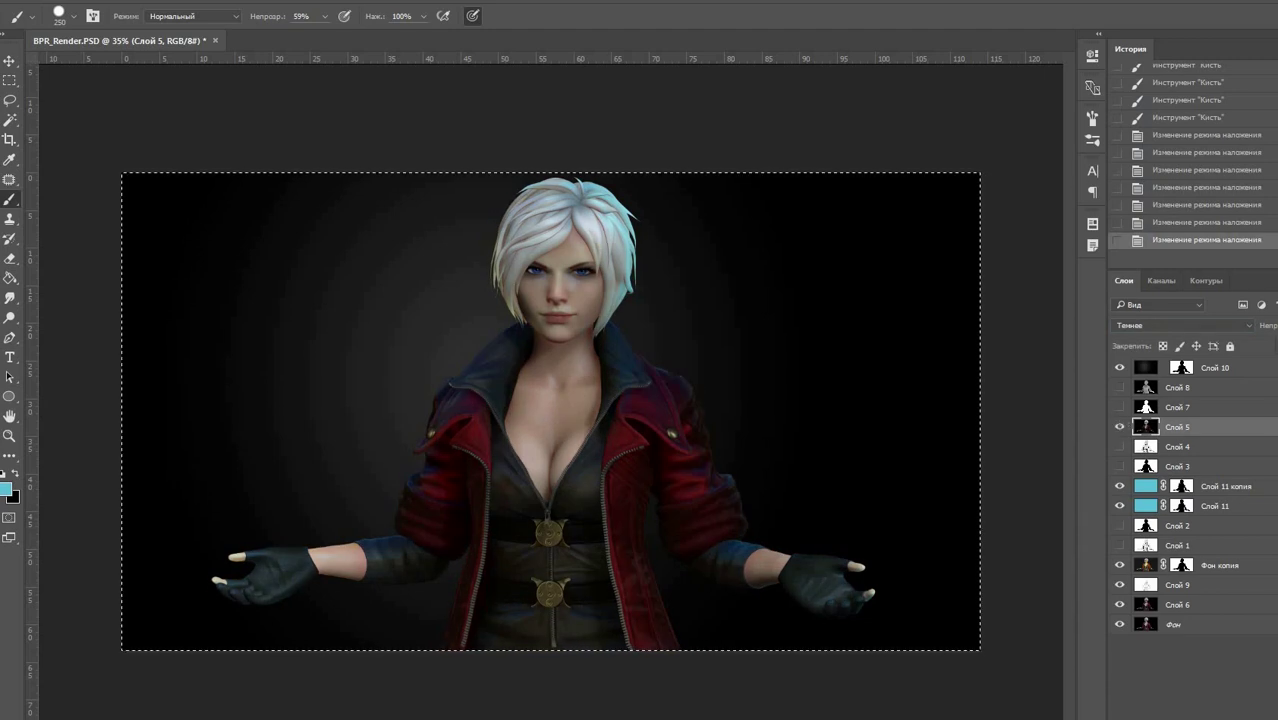
left_click(1120, 427)
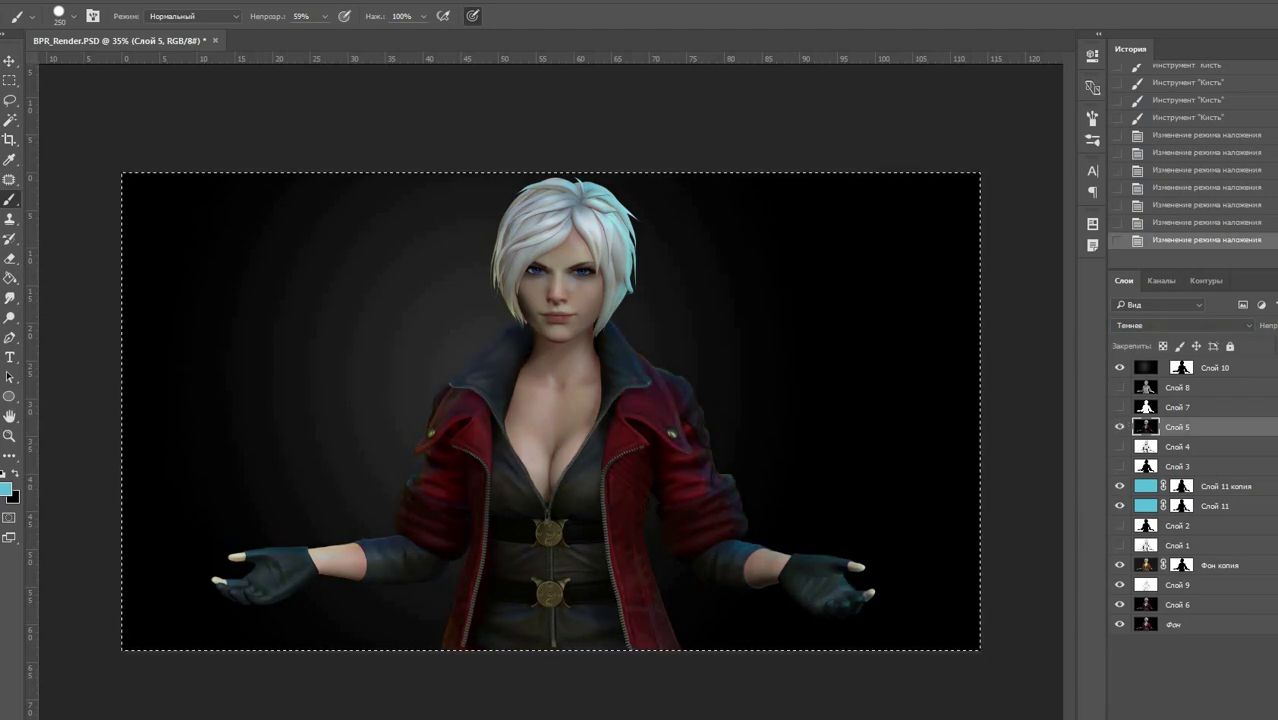
Step: Try the Слой 8 depth render in Мягкий свет mode, then hide it again
left_click(1120, 388)
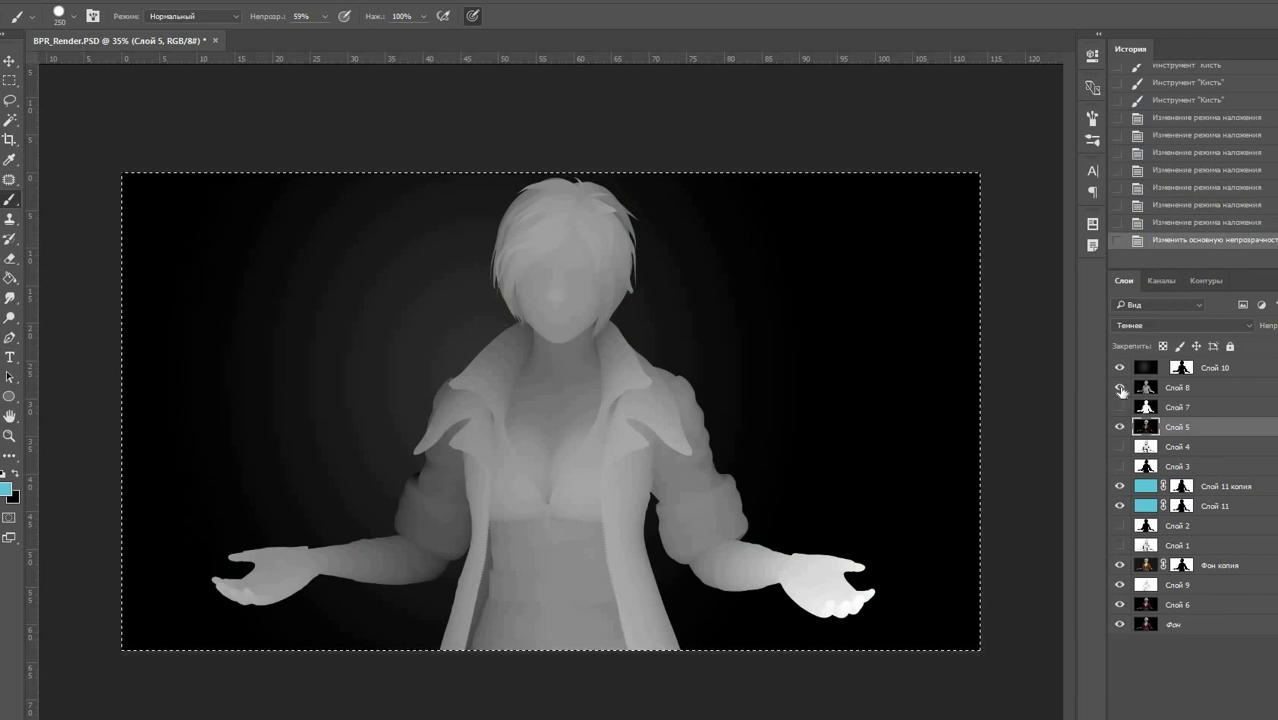
left_click(1189, 389)
left_click(1180, 325)
left_click(1150, 486)
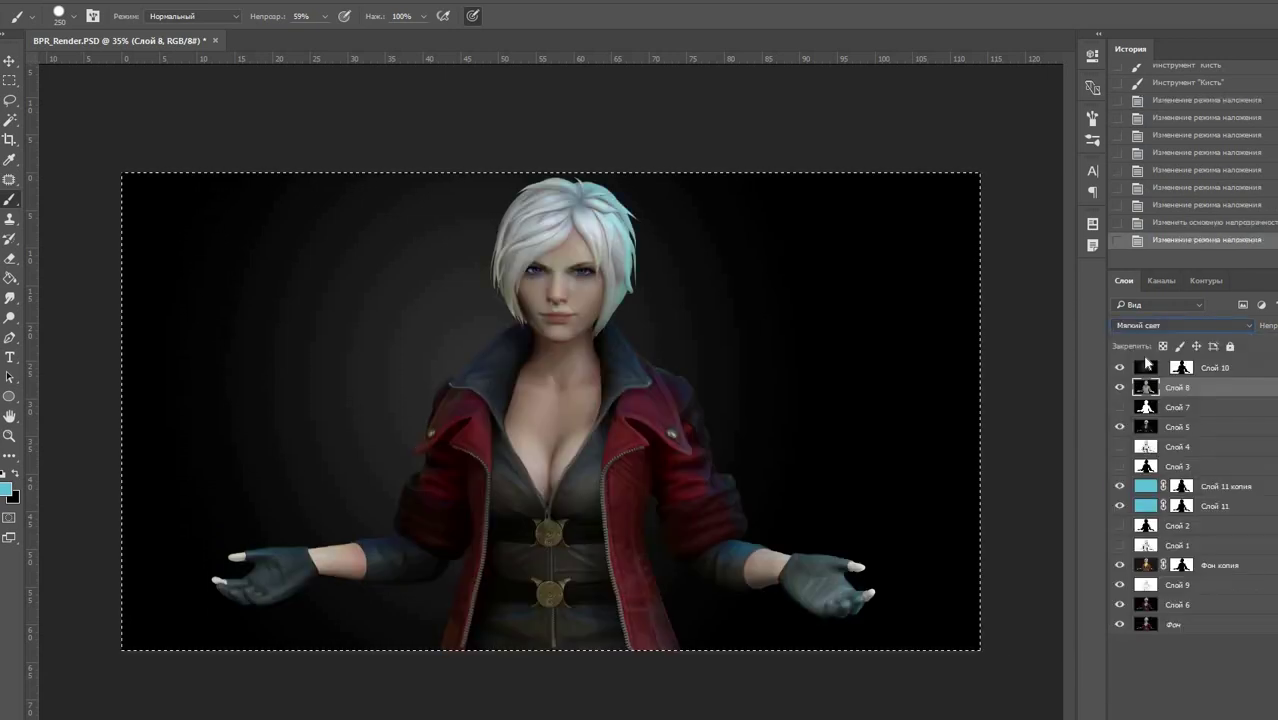
scroll(1134, 324, "down", 2)
scroll(1134, 324, "down", 2)
left_click(1120, 388)
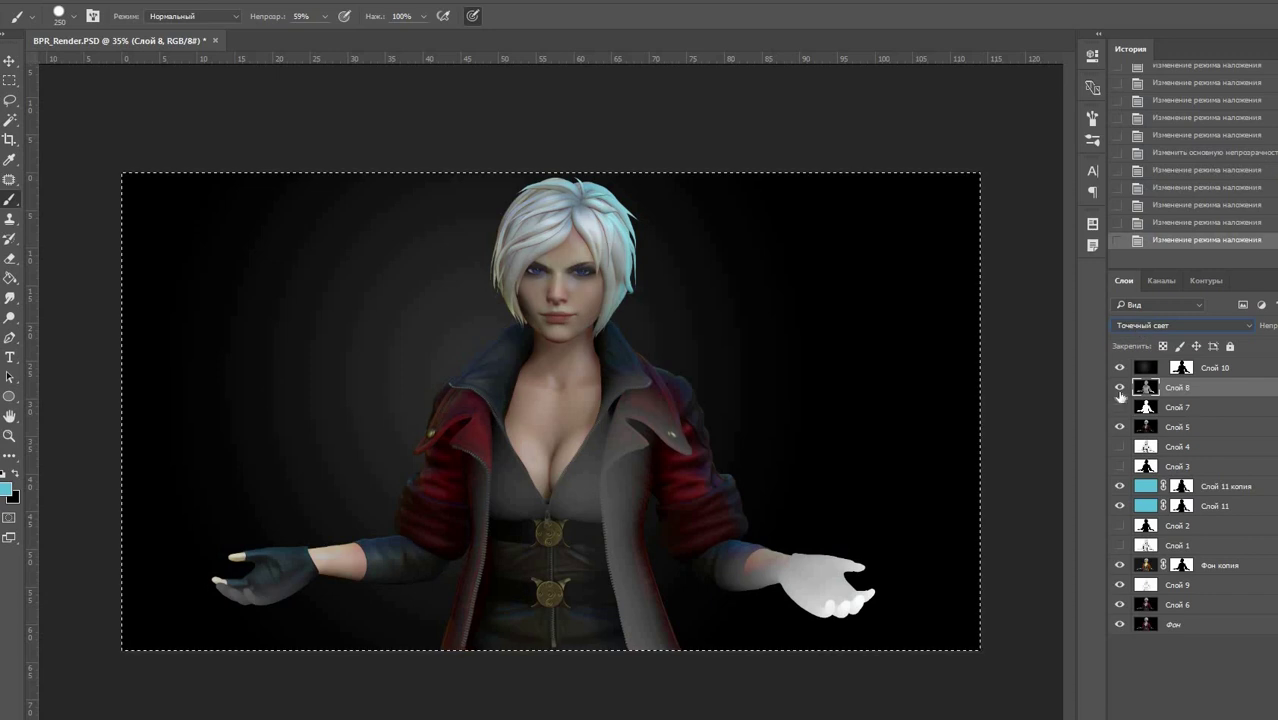
Step: Show Слой 1 and set its blend mode to Темнее
left_click(1120, 525)
left_click(1120, 525)
left_click(1120, 545)
left_click(1182, 546)
left_click(1136, 325)
left_click(1134, 322)
scroll(1134, 322, "down", 1)
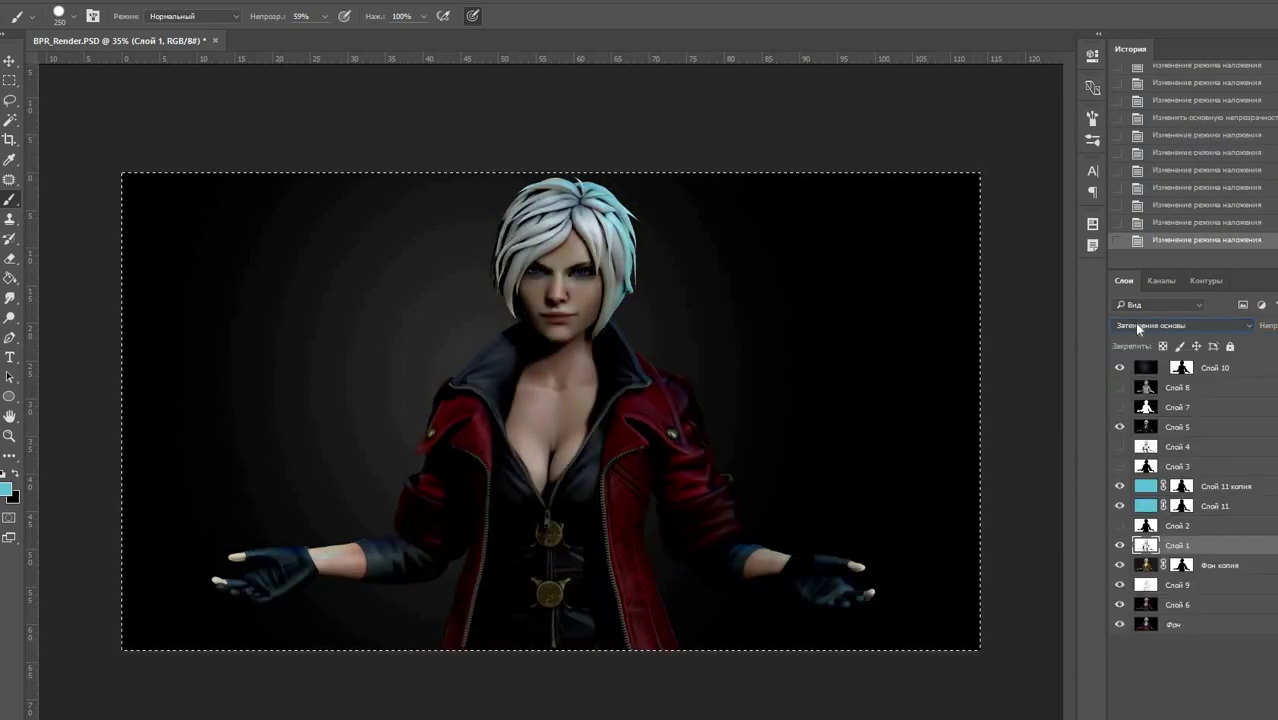
scroll(1134, 322, "down", 2)
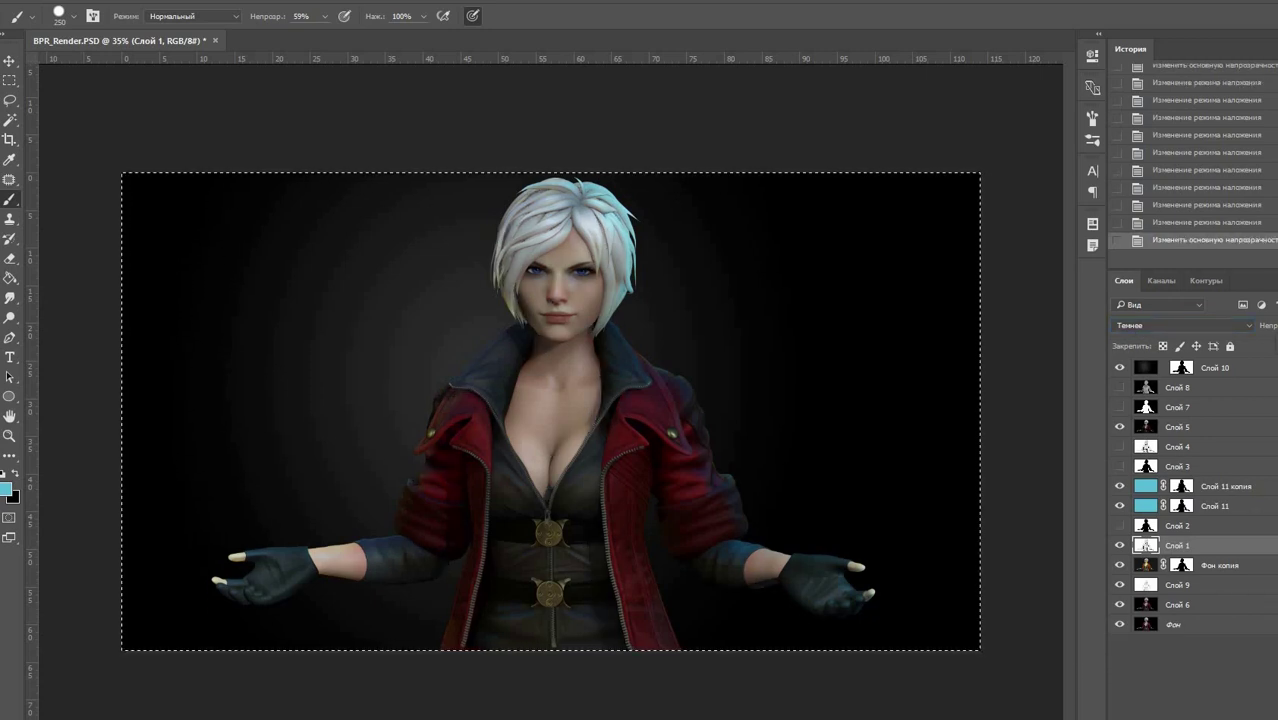
Step: Add a new layer Слой 12 clipped to Слой 1 and fill it blue
key("ctrl+shift+alt+n")
key("ctrl+alt+g")
left_click(12, 283)
left_click(7, 488)
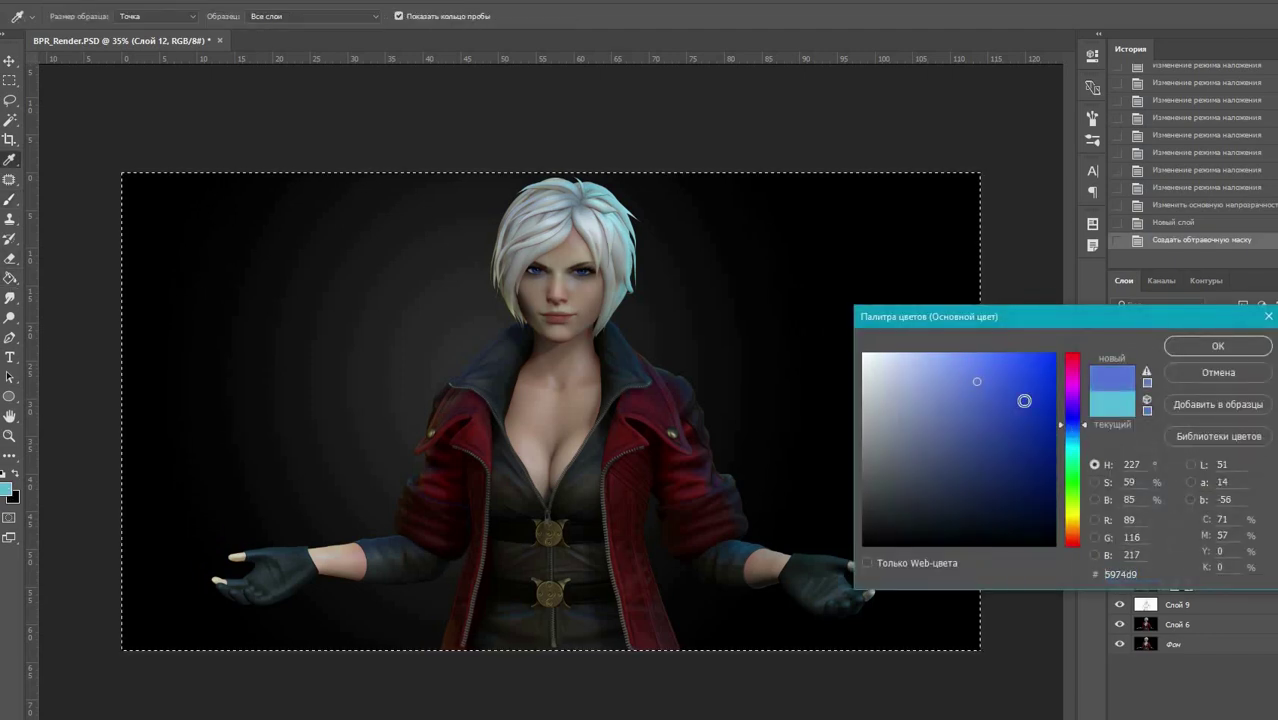
key("Return")
left_click(747, 423)
Step: Try Экран (Screen) blend mode on Слой 12
left_click(1144, 326)
left_click(1140, 322)
scroll(1140, 322, "down", 3)
scroll(1140, 322, "down", 3)
scroll(1142, 328, "down", 2)
scroll(1142, 328, "down", 1)
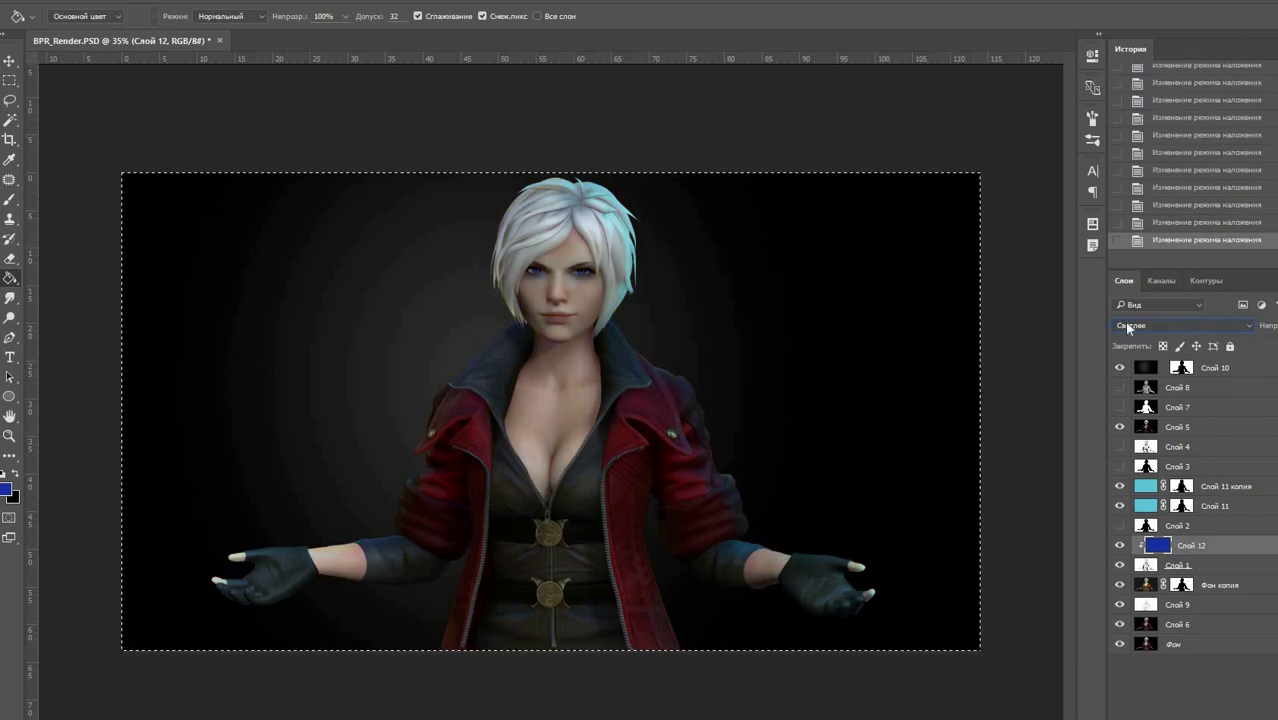
Step: Deselect the canvas and set Слой 12 to Затемнение blend mode
key("m")
key("ctrl+d")
scroll(494, 305, "up", 4, "alt")
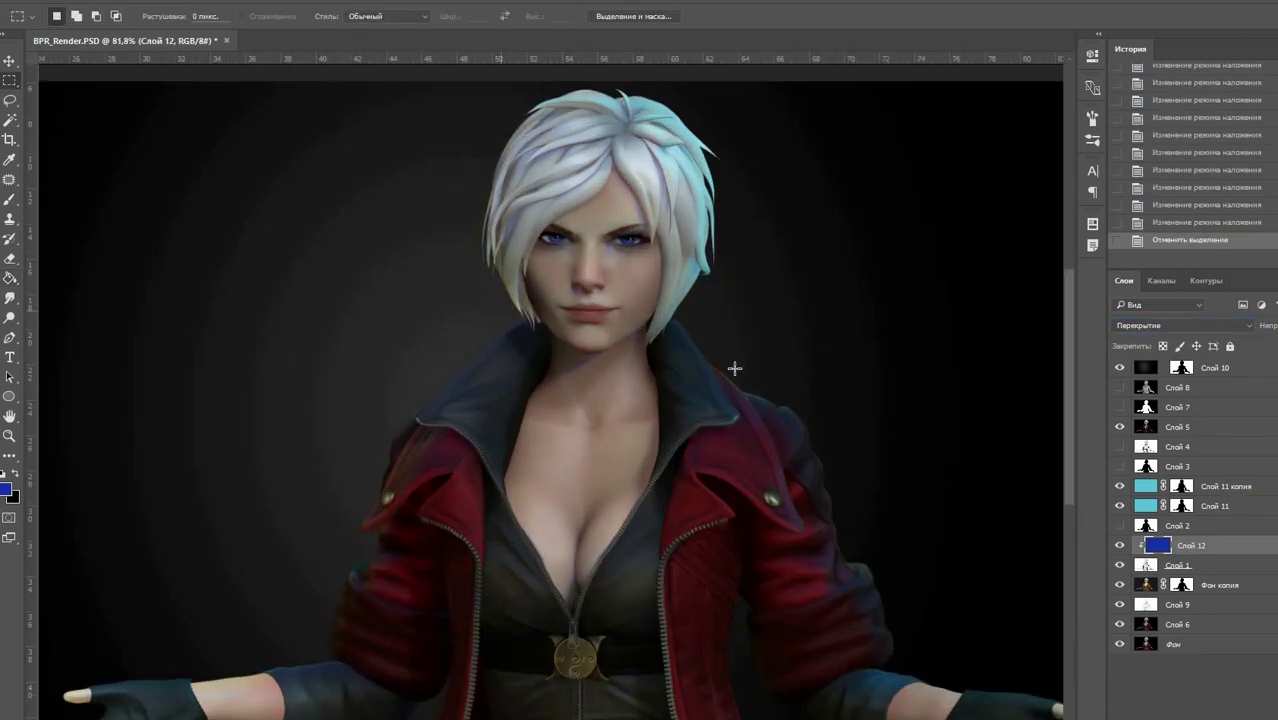
scroll(1156, 325, "down", 1)
scroll(1154, 324, "down", 2)
scroll(1154, 324, "down", 2)
scroll(1154, 324, "down", 1)
left_click(1156, 325)
left_click(1152, 514)
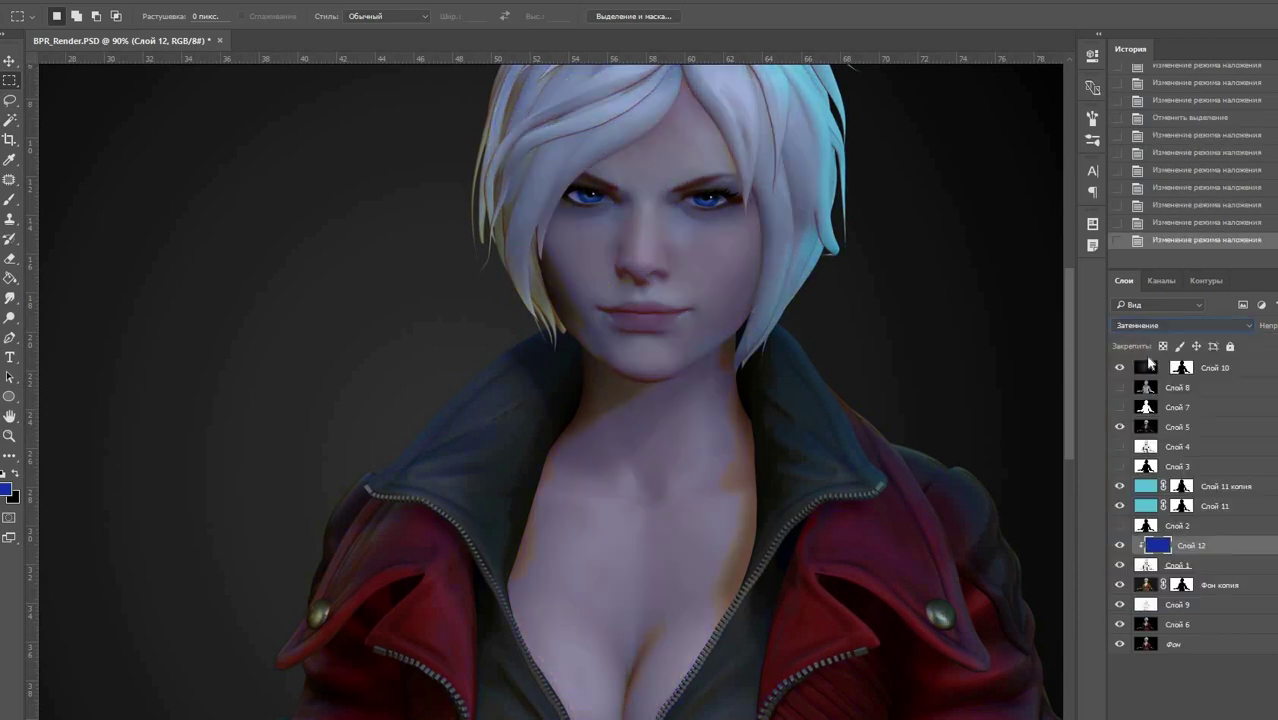
Step: Undo the Слой 1 inversion, hide Слой 12, and switch Слой 1 to Перекрытие (Overlay)
left_click(1146, 565)
key("ctrl+i")
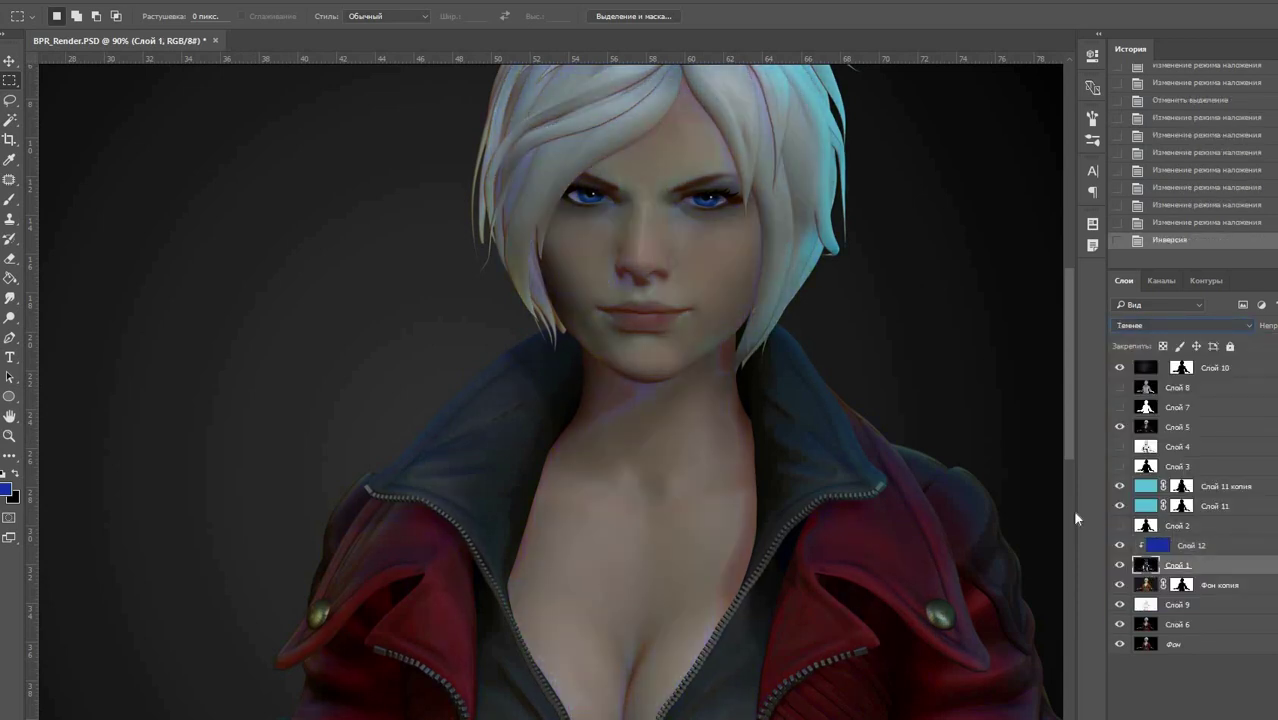
key("0")
left_click(1182, 223)
left_click(1120, 548)
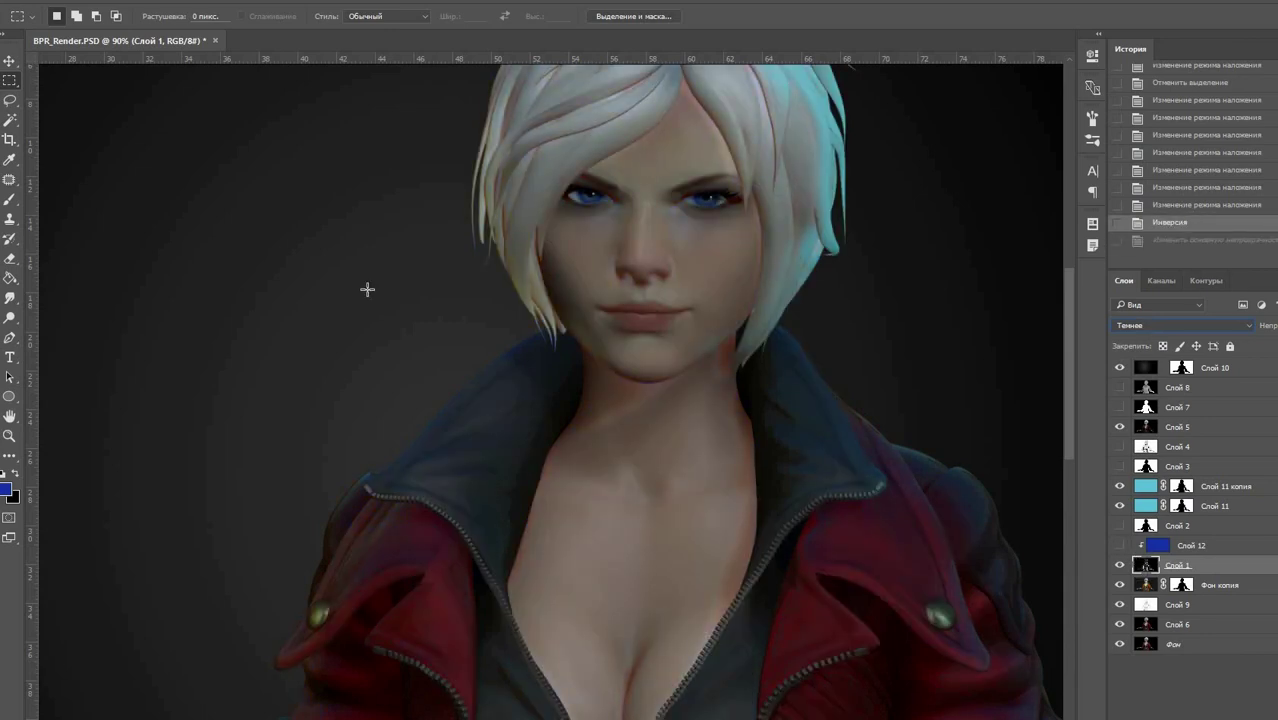
left_click(1195, 206)
left_click(1120, 545)
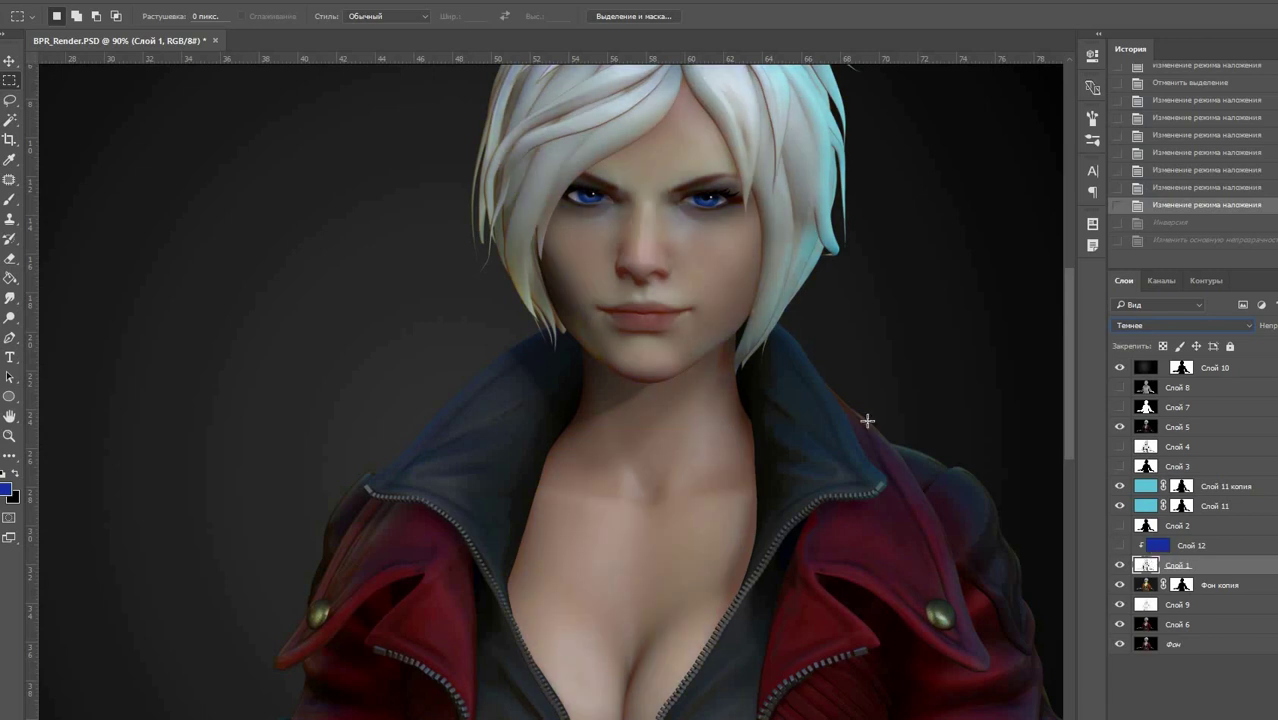
key("shift+alt+f")
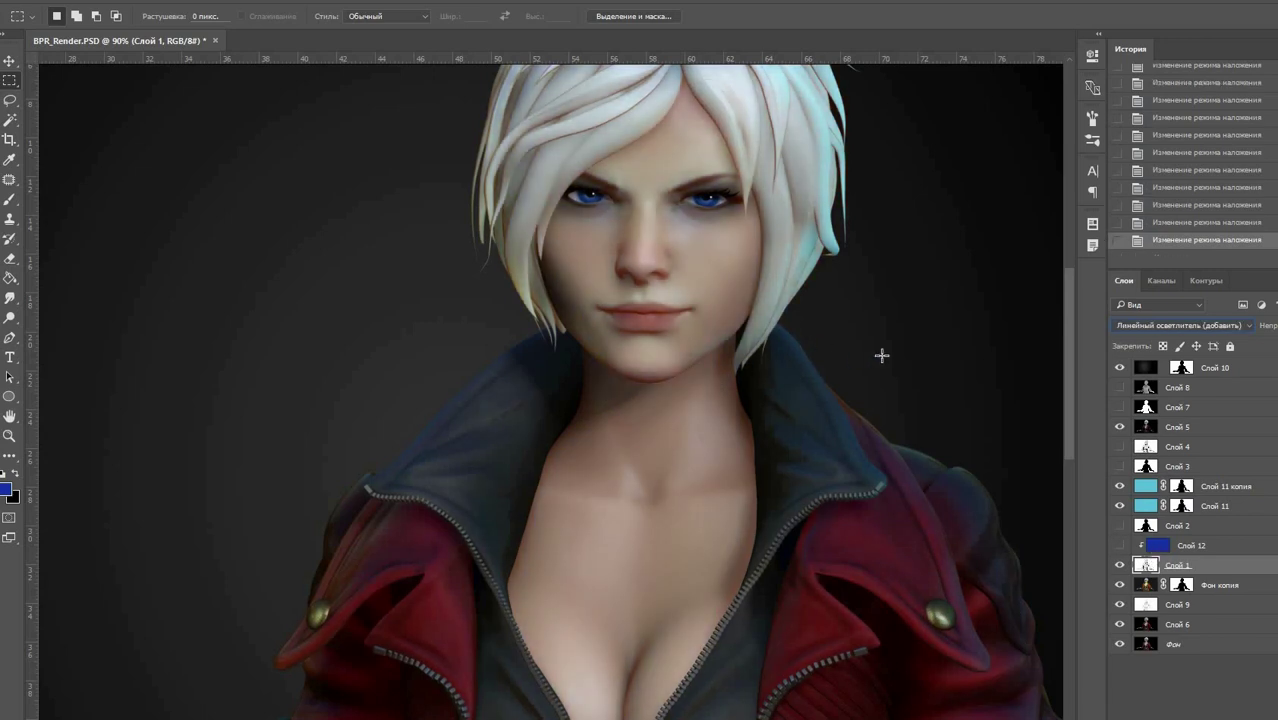
key("shift+alt+o")
Step: Compare Слой 1 on and off, then move Слой 10 below Слой 7
key("ctrl+0")
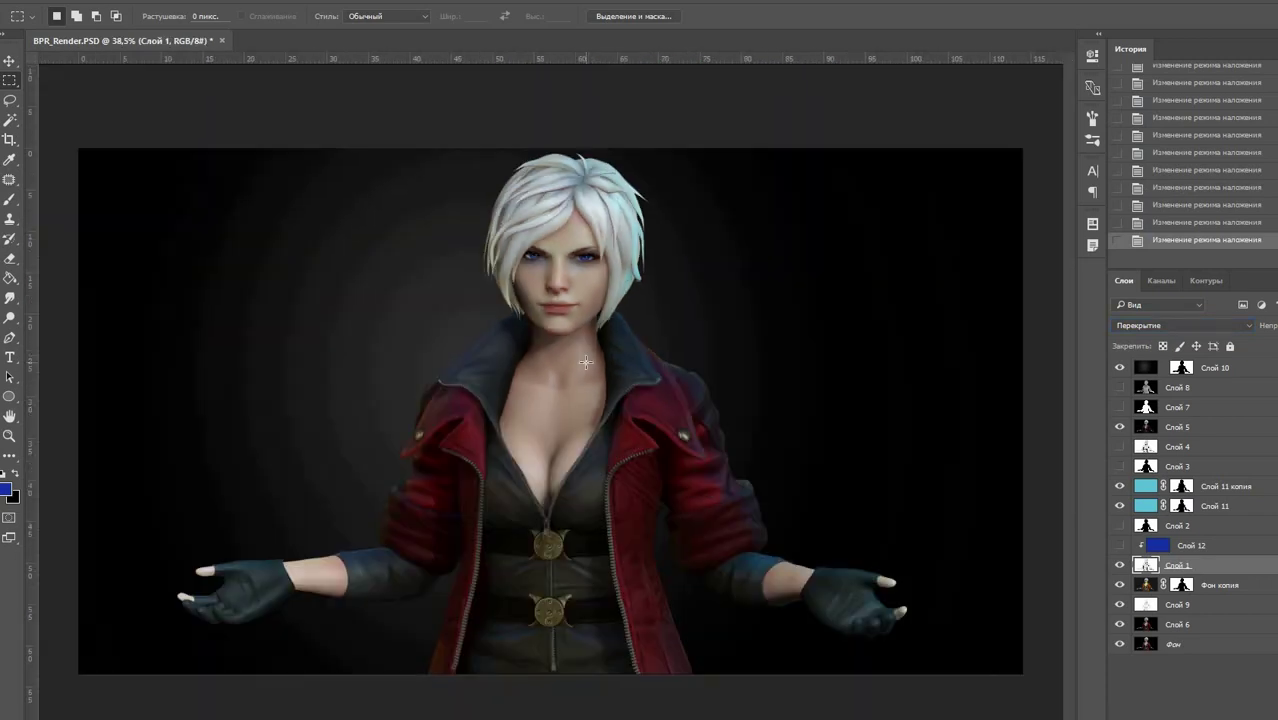
left_click(1119, 565)
left_click(1119, 565)
left_click(1119, 565)
left_click(1119, 565)
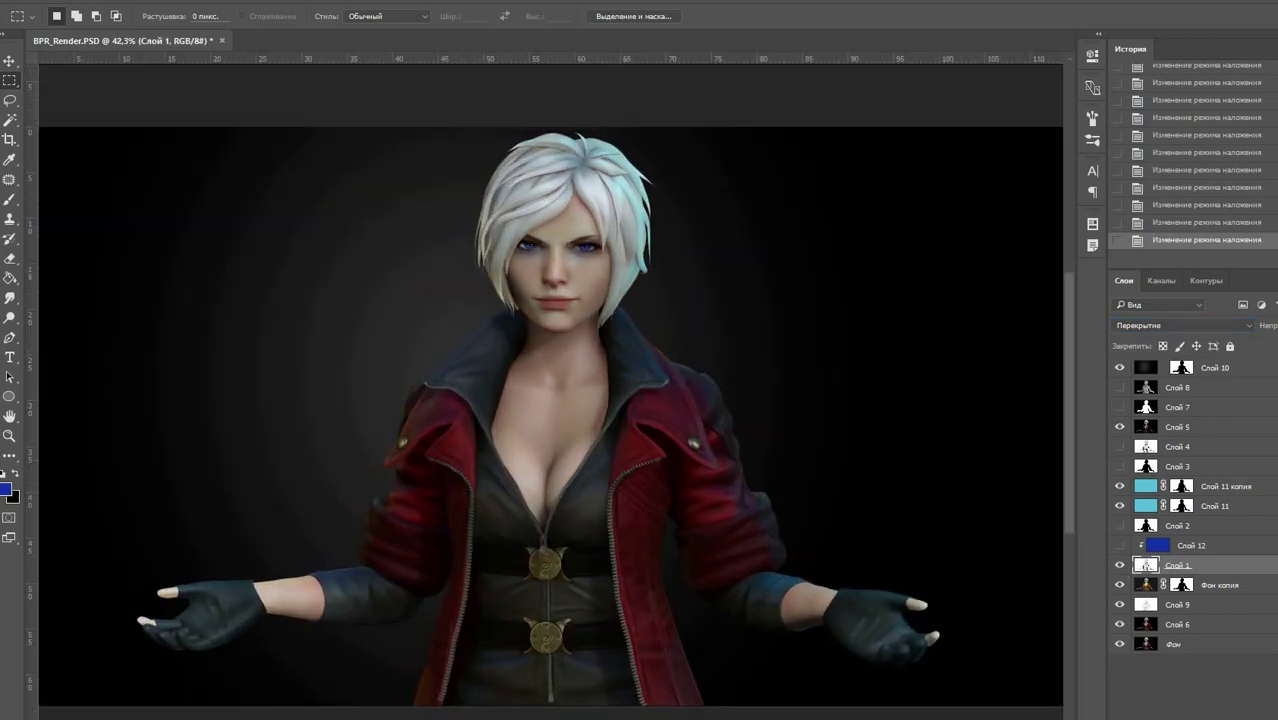
left_click_drag(1250, 374, 1215, 442)
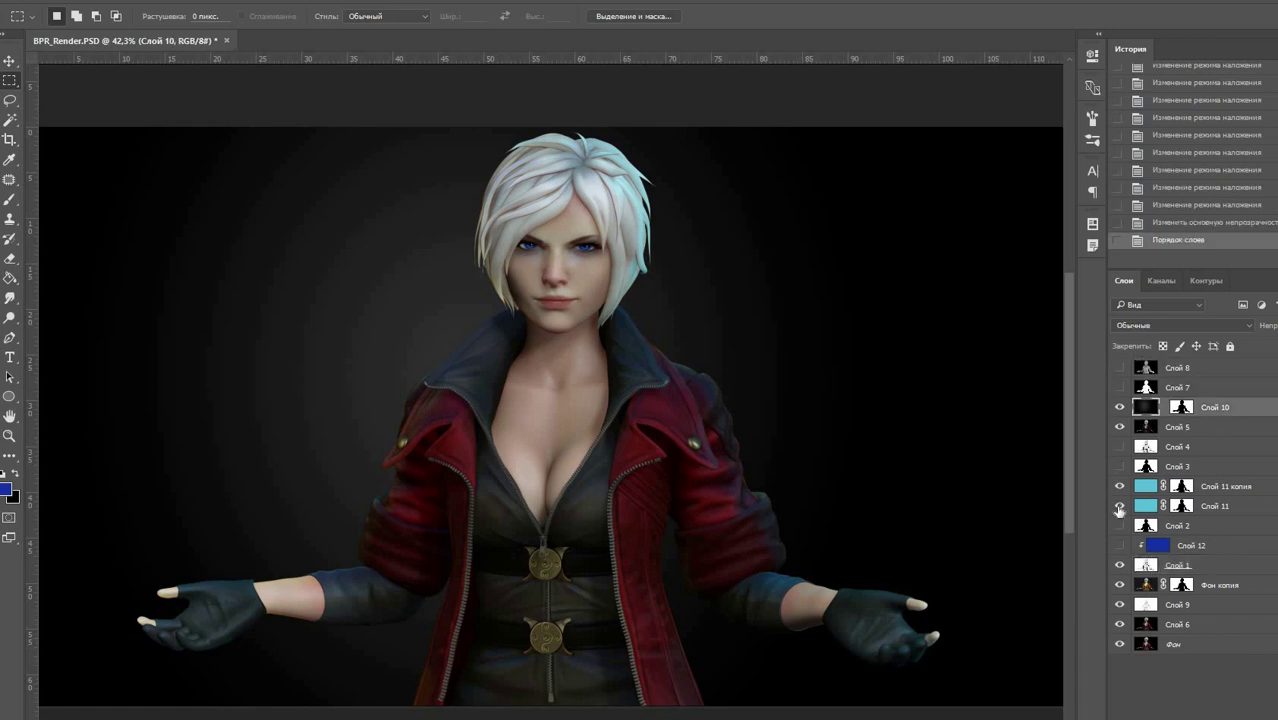
Step: Select all on the Слой 3 silhouette, duplicate Слой 11 копия, and paste into the new copy
left_click(1120, 586)
left_click(1120, 586)
left_click(1119, 447)
left_click(1119, 447)
left_click(1119, 466)
left_click(1119, 466)
left_click(1119, 466)
key("ctrl+a")
left_click(1119, 466)
left_click(1200, 486)
key("ctrl+j")
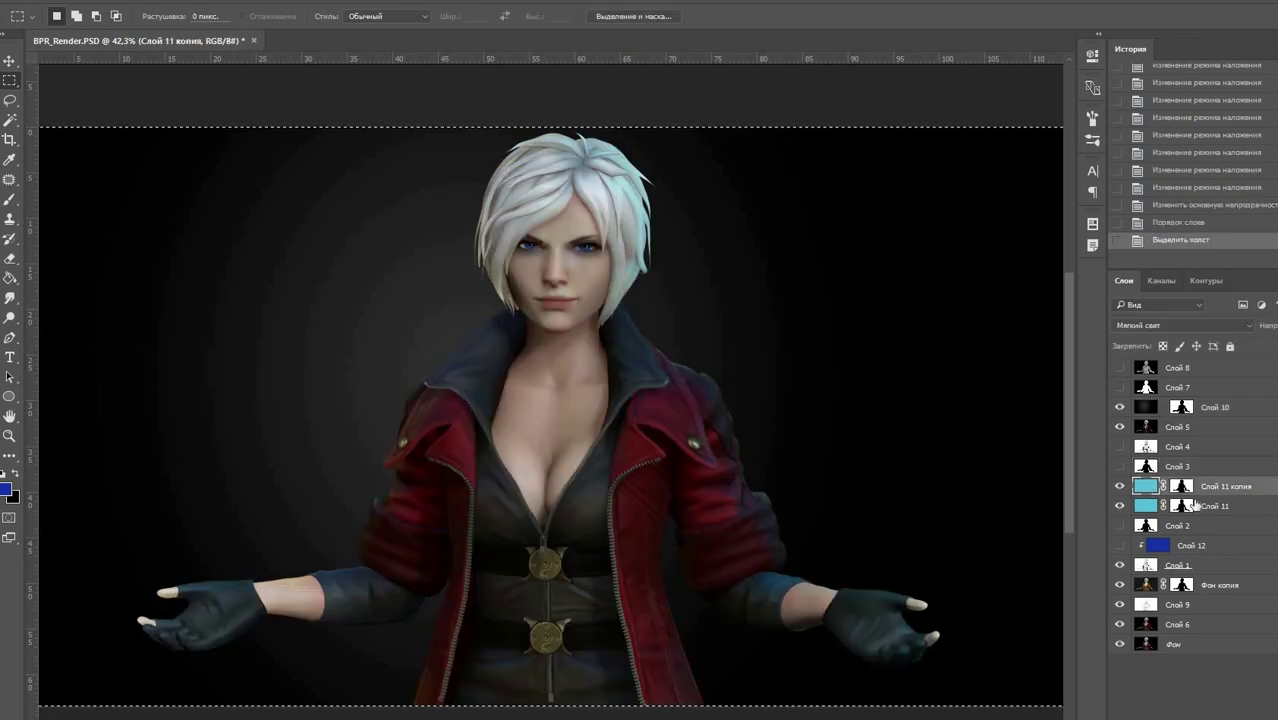
key("ctrl+v")
Step: Select Слой 11 копия 2, then open and cancel the Color Balance adjustment
left_click(1150, 506)
left_click(1200, 486)
left_click(165, 0)
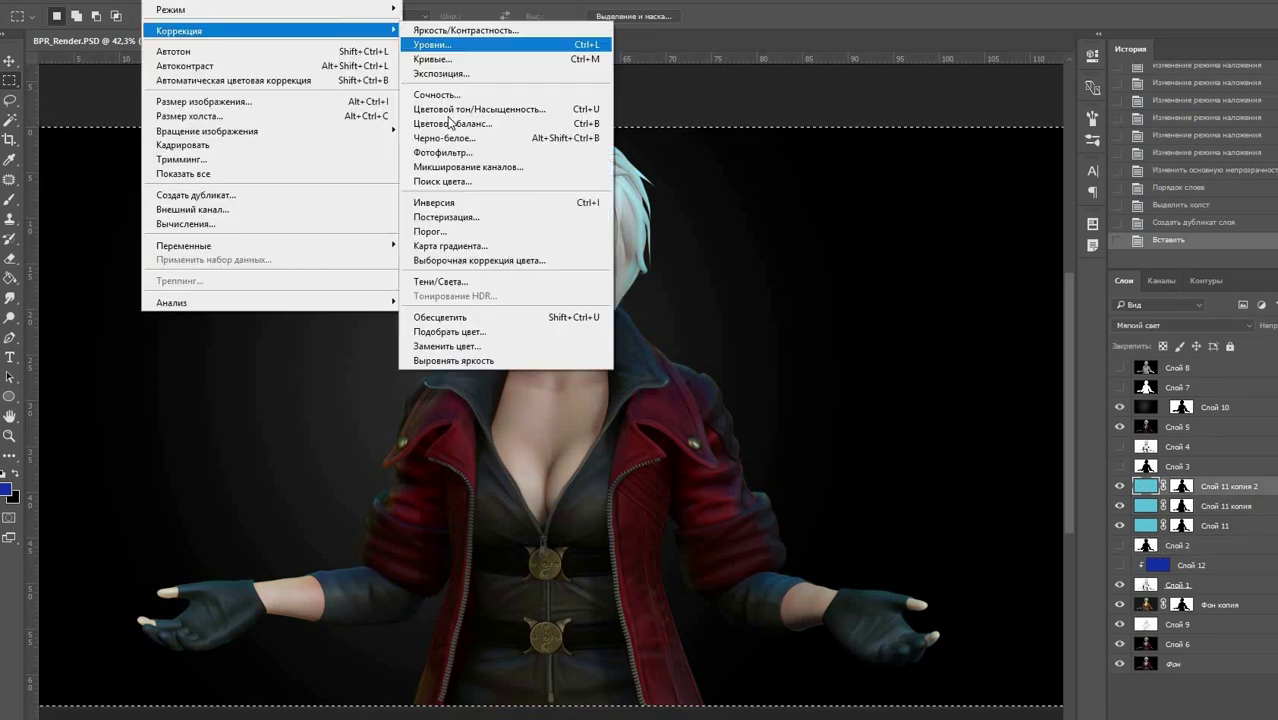
left_click(452, 124)
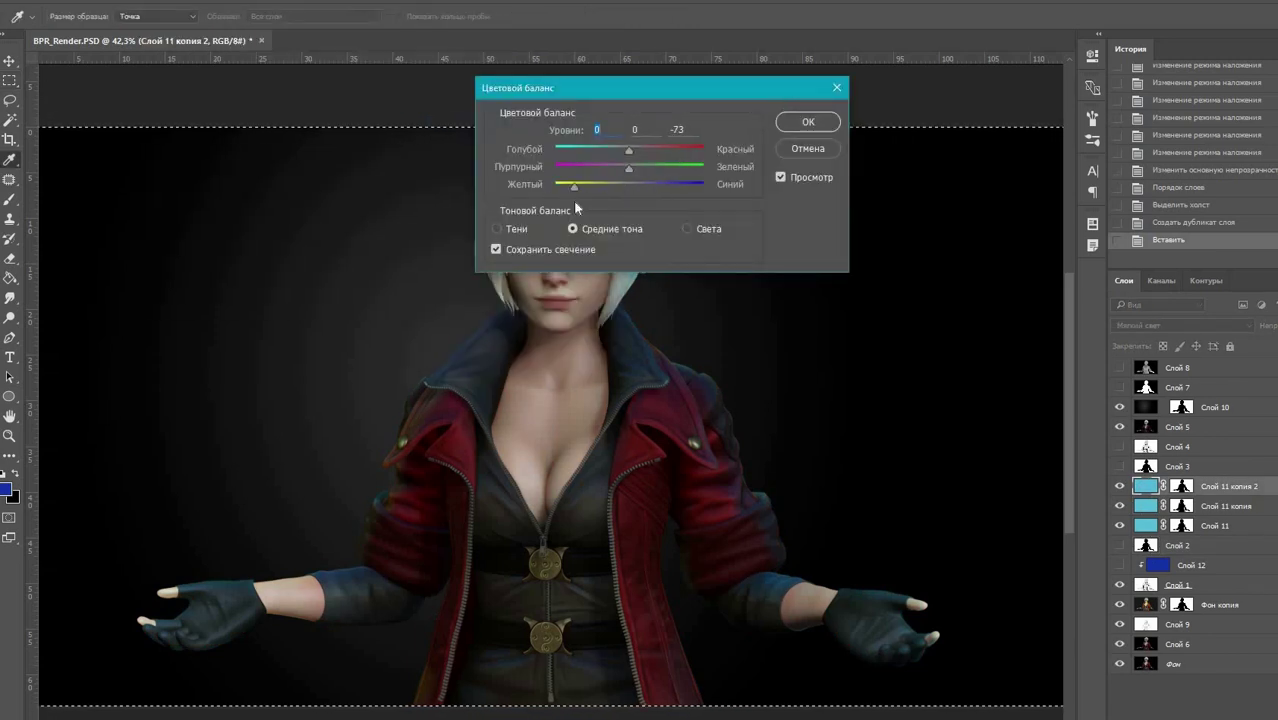
key("Return")
Step: Fill Слой 11 копия 2 with a yellow foreground colour using the Paint Bucket
left_click(6, 490)
left_click(978, 353)
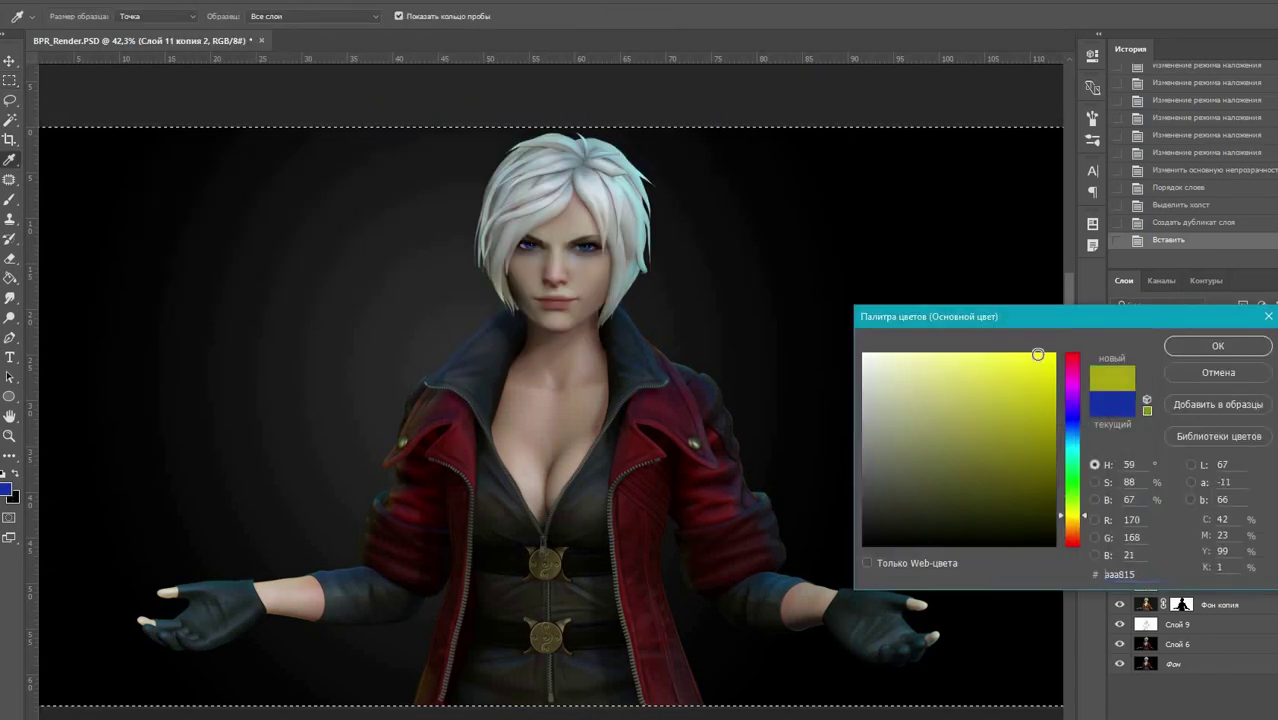
key("Return")
key("g")
left_click(357, 294)
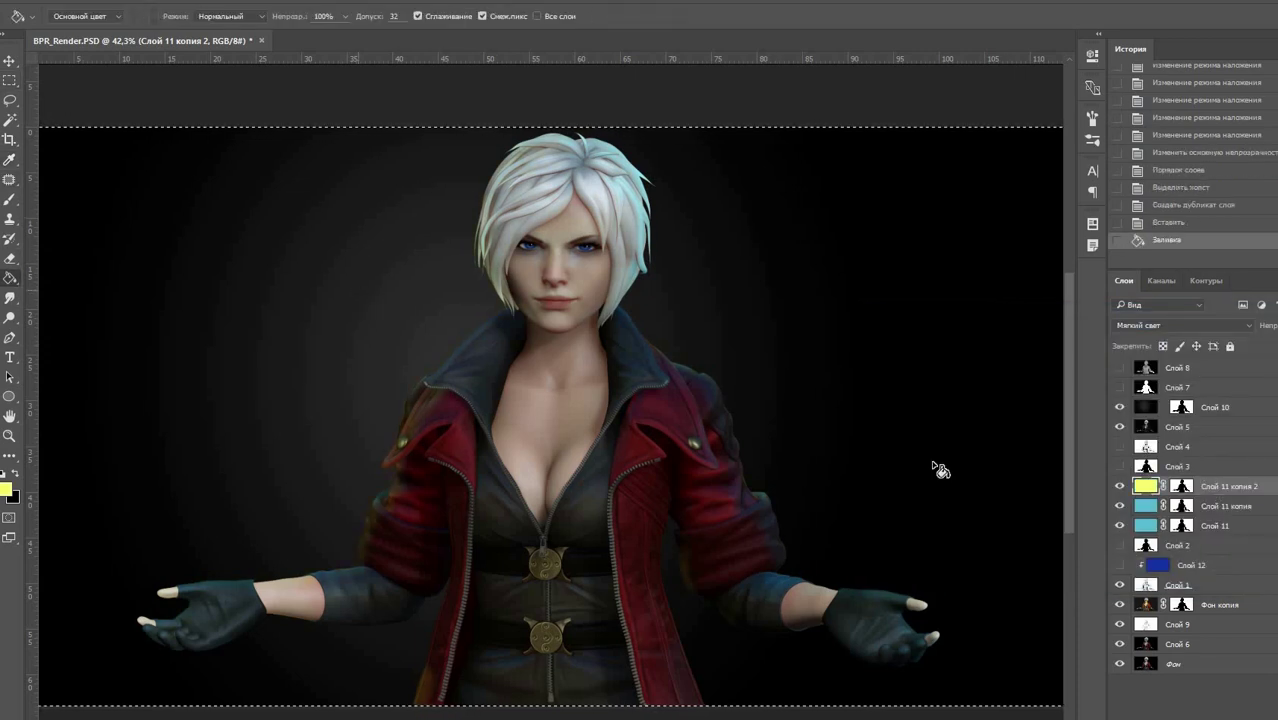
Step: Refill the layer with the lighter pale yellow fdff66
key("i")
left_click(6, 490)
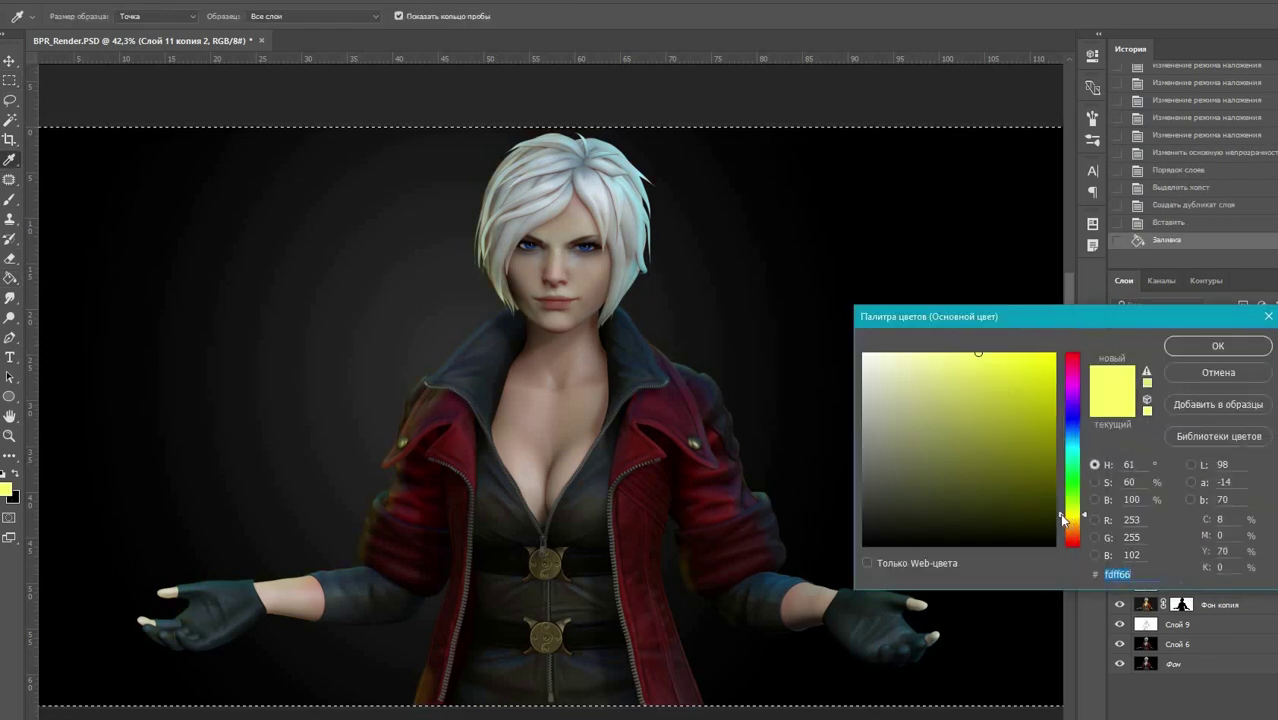
left_click(1190, 350)
key("g")
left_click(442, 300)
left_click(1140, 325)
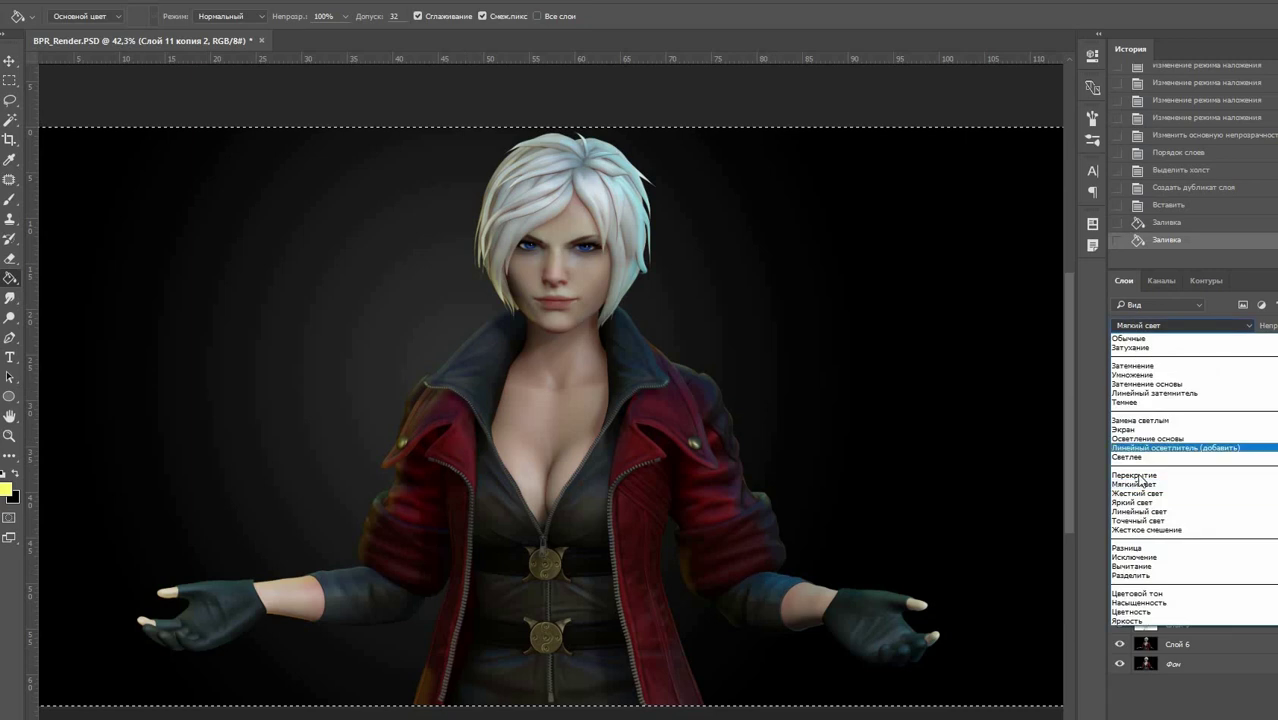
Step: Browse blend modes on the yellow layer and settle on Перекрытие (Overlay)
left_click(1155, 325)
scroll(1155, 327, "down", 2)
scroll(1155, 328, "down", 2)
scroll(1155, 330, "down", 1)
scroll(1155, 330, "up", 3)
scroll(1155, 330, "up", 2)
scroll(1155, 330, "up", 2)
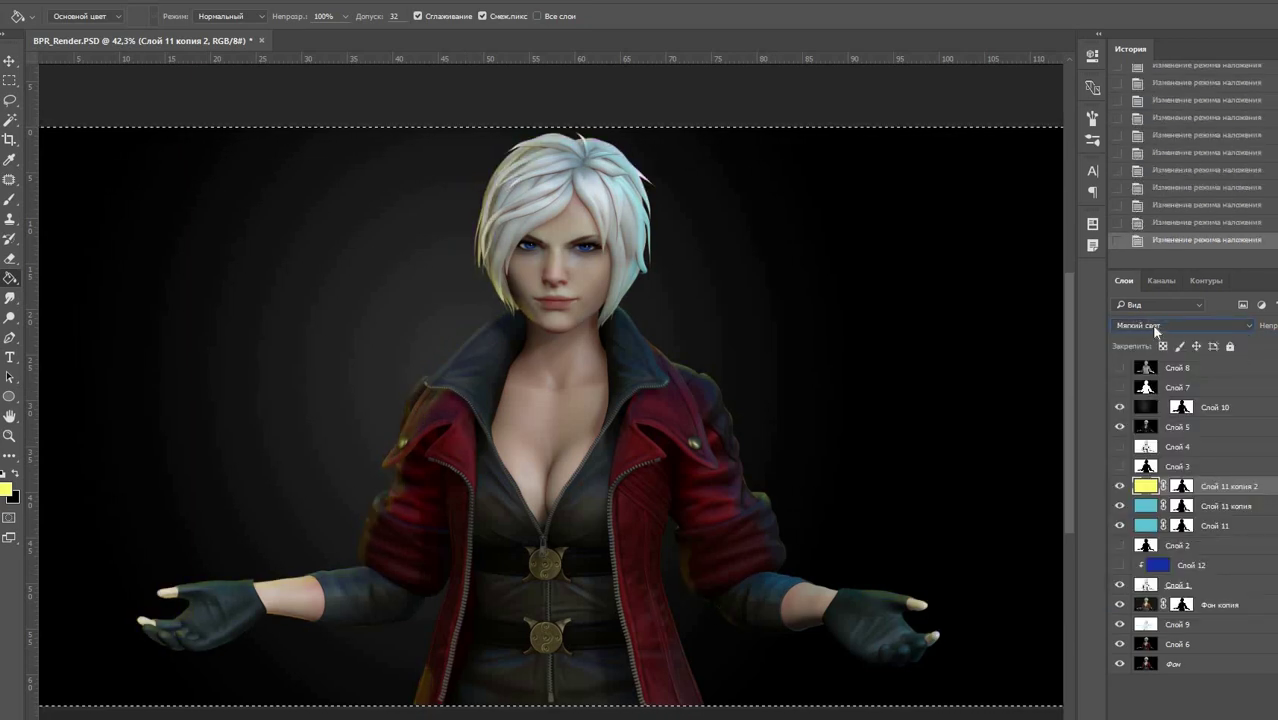
scroll(1155, 330, "up", 1)
scroll(1155, 330, "down", 1)
scroll(1155, 330, "up", 1)
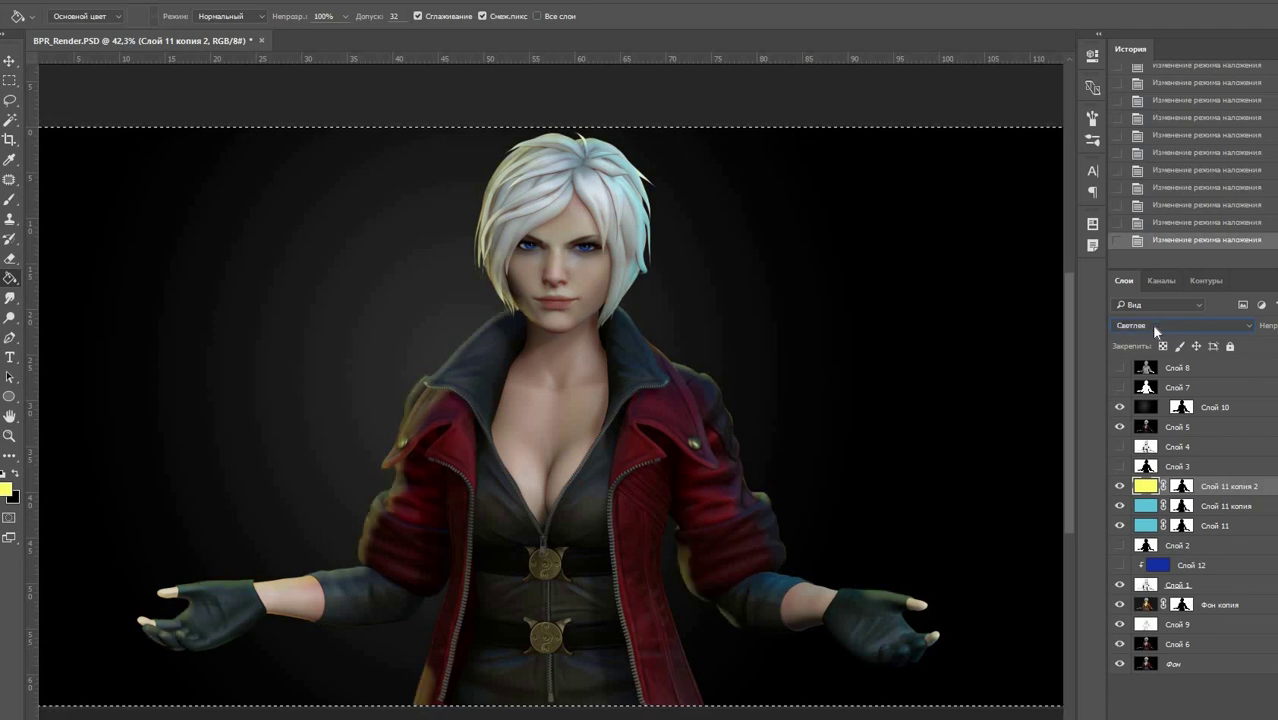
left_click(1154, 326)
left_click(1150, 478)
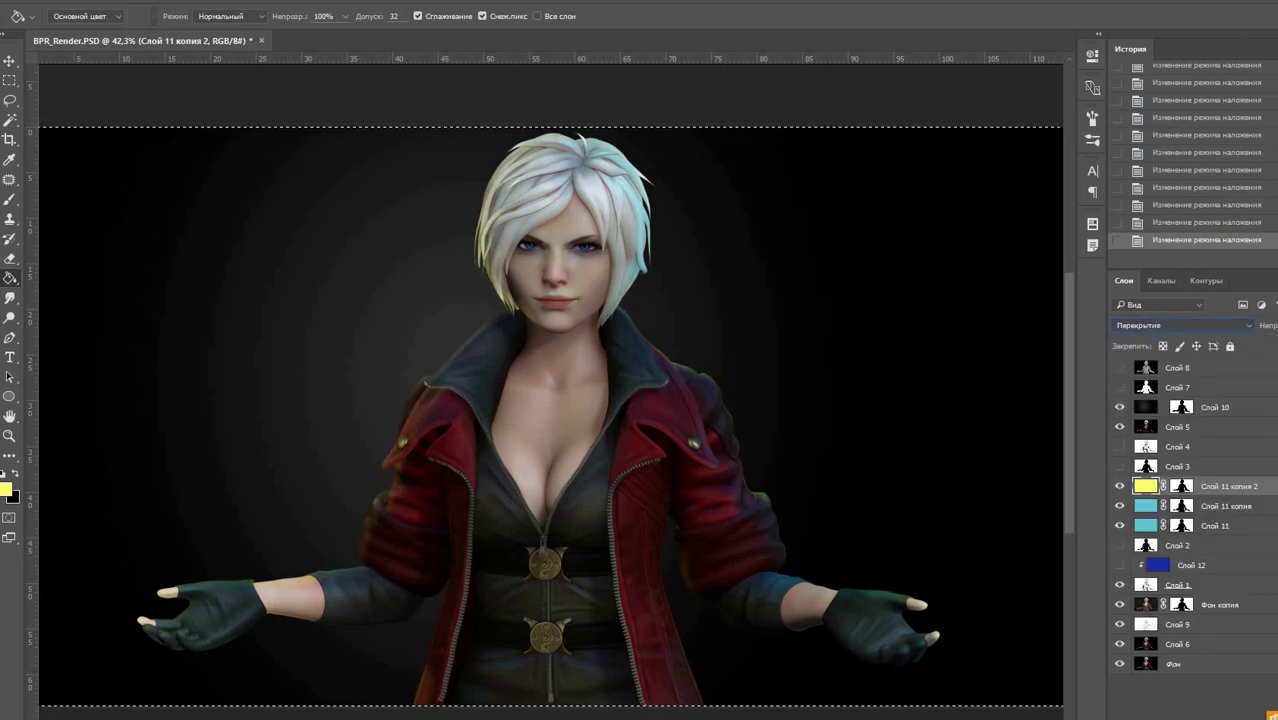
Step: Duplicate the yellow layer, test Точечный свет, then revert to one copy, Слой 11 копия 3
key("ctrl+j")
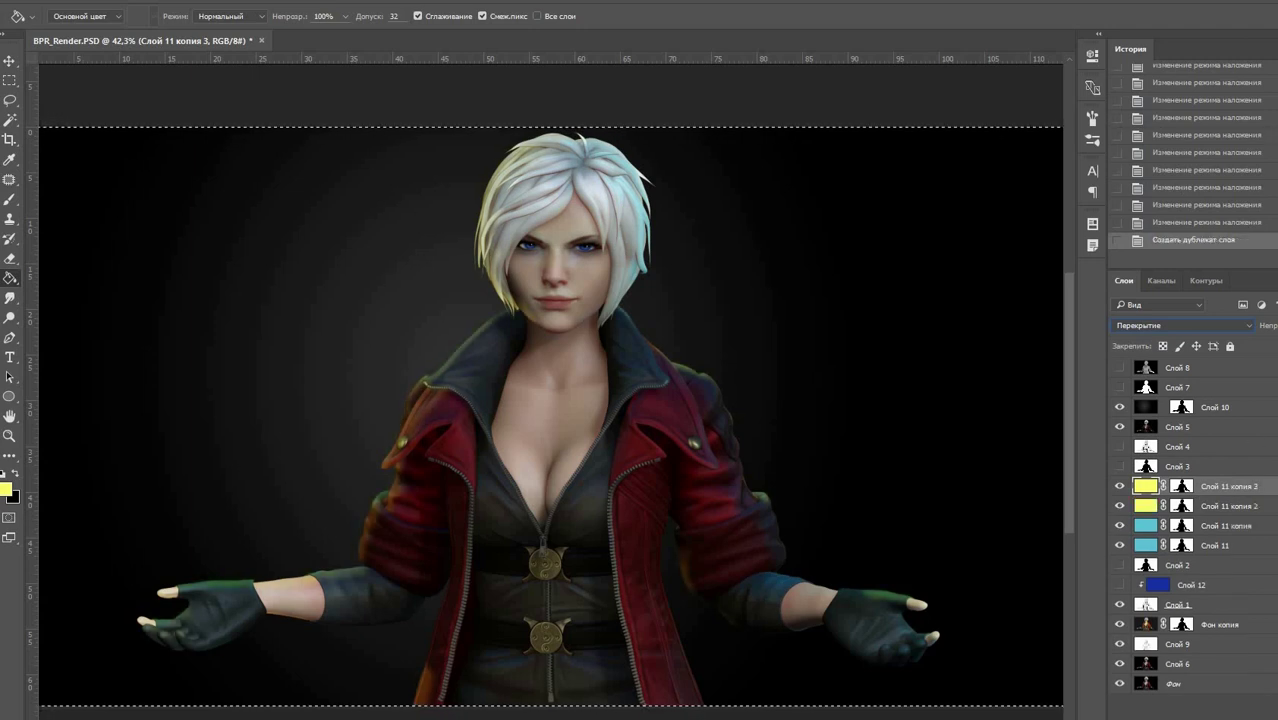
key("ctrl+j")
key("Down")
key("Down")
key("Down")
left_click(1183, 155)
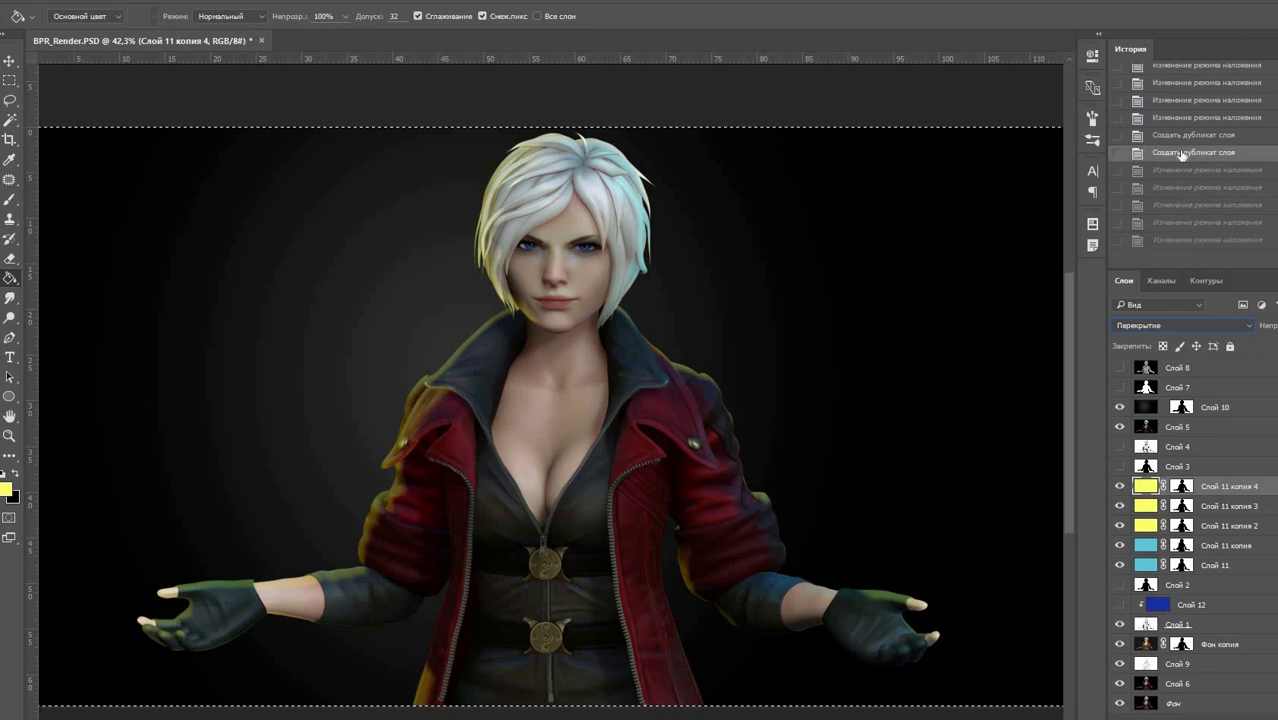
left_click(1192, 243)
left_click(1178, 137)
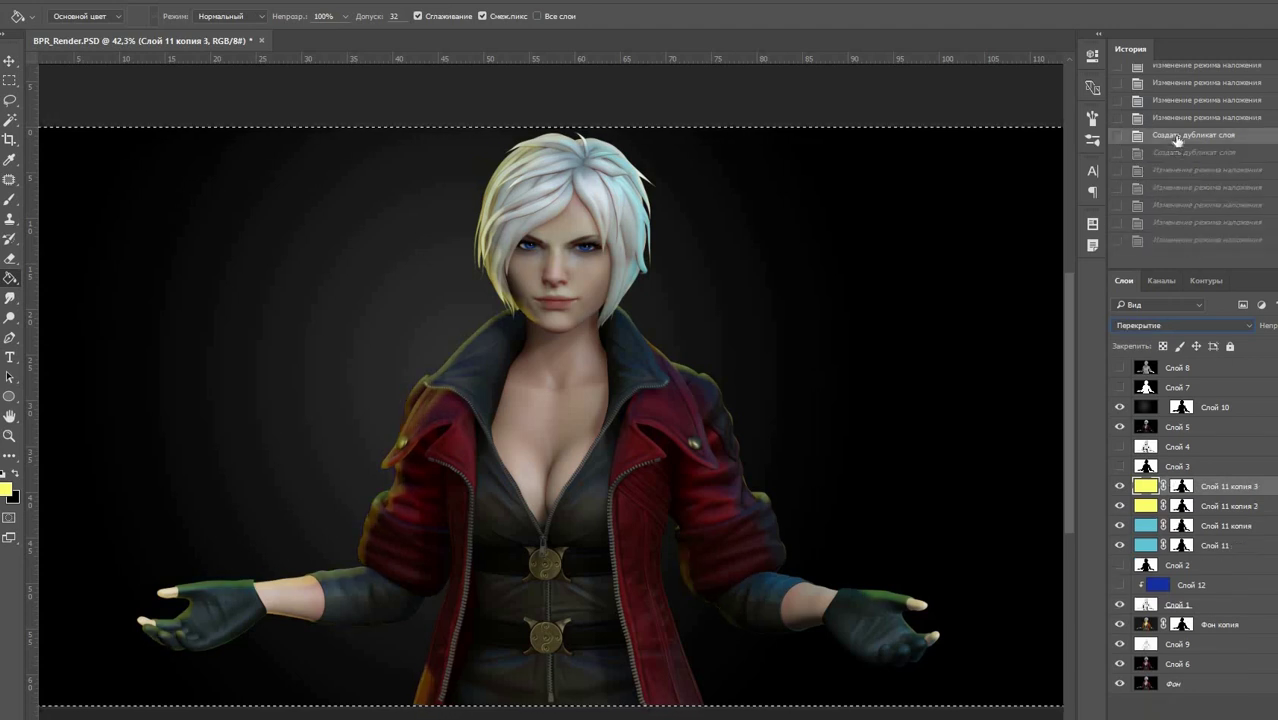
left_click(1181, 486)
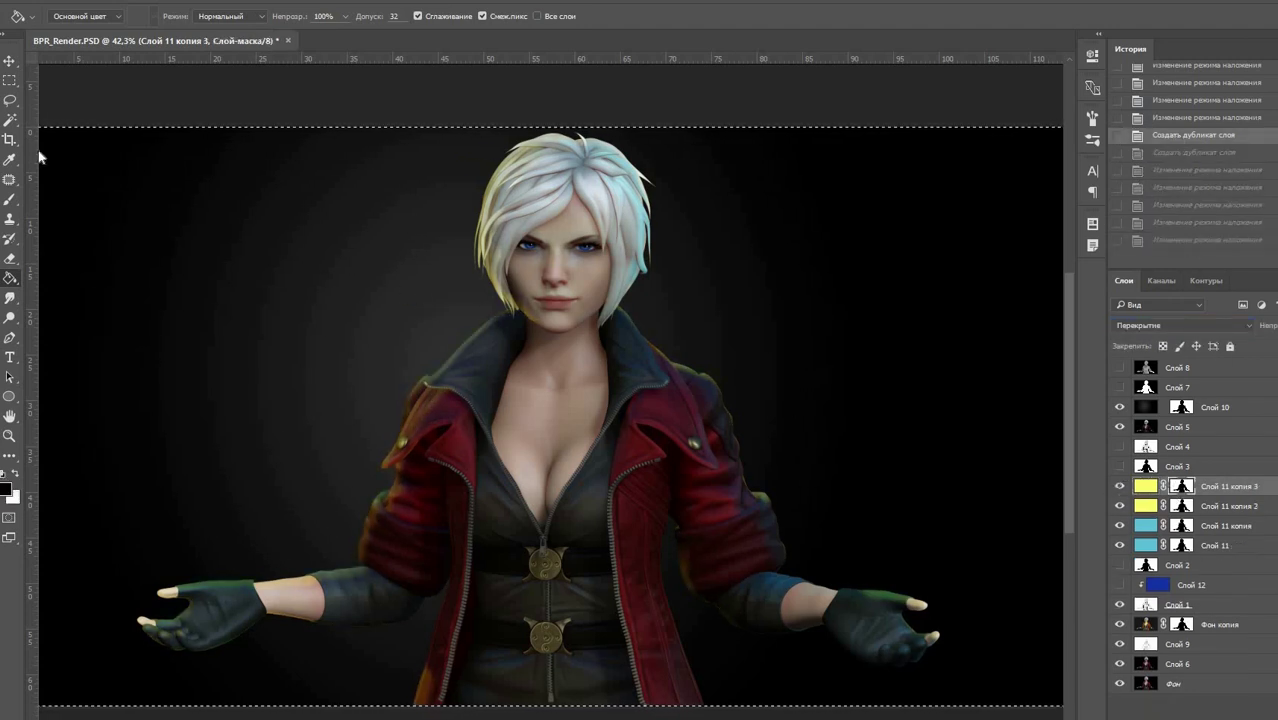
Step: Set up the Brush with a pale yellow foreground colour at 100% opacity
key("m")
key("ctrl+2")
left_click(14, 204)
left_click(6, 490)
left_click(913, 365)
left_click(1215, 345)
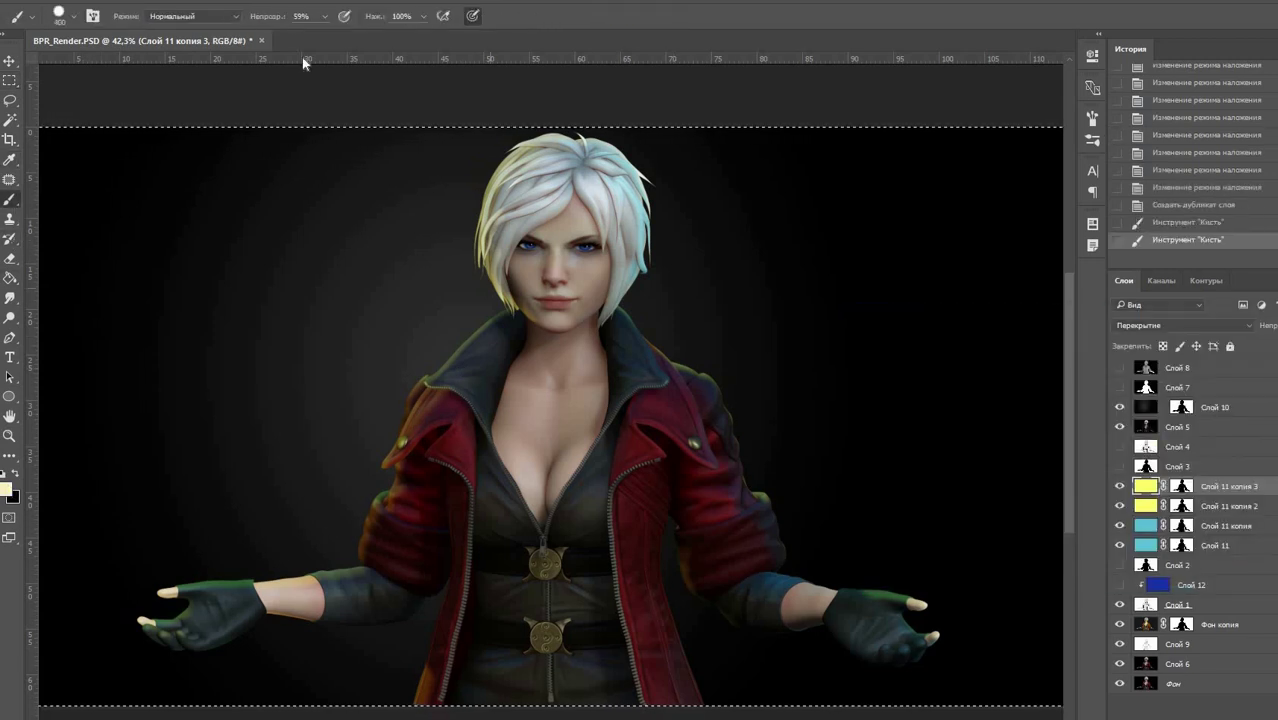
left_click_drag(326, 17, 356, 36)
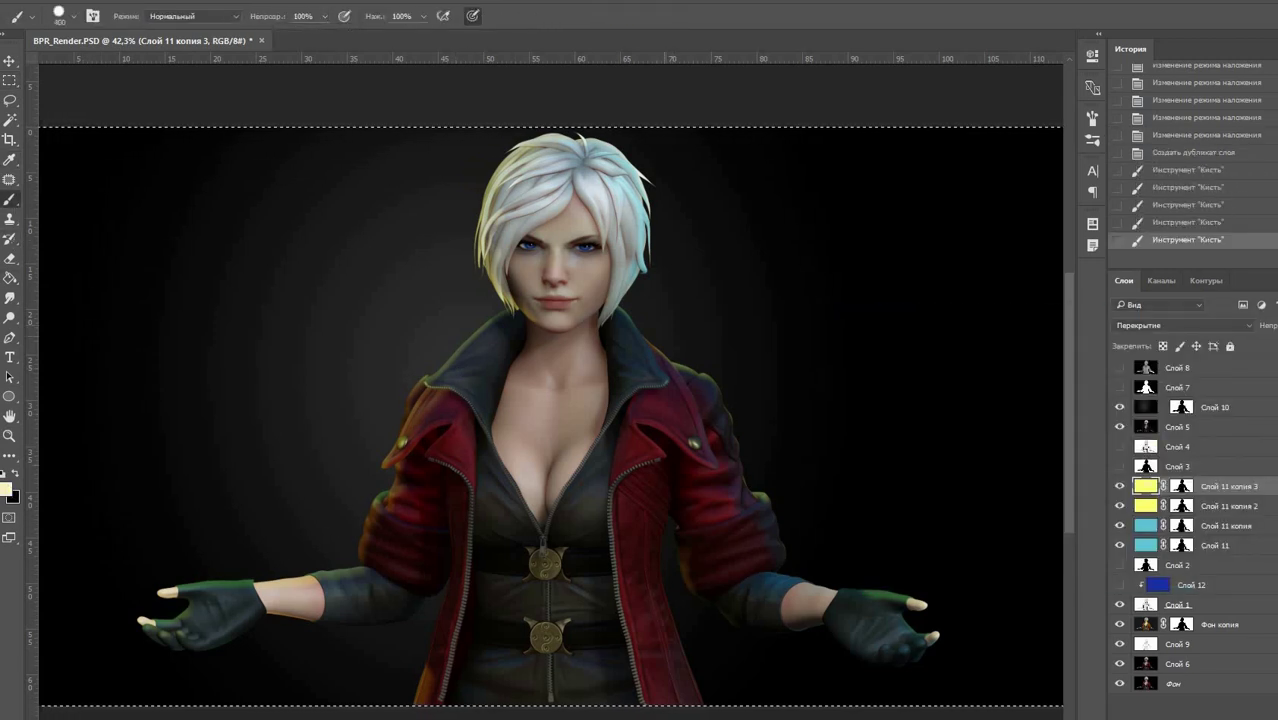
Step: Paint on the Слой 11 копия 3 mask to remove yellow light from the right shoulder
left_click(1182, 488)
left_click_drag(676, 365, 712, 381)
left_click(1182, 506)
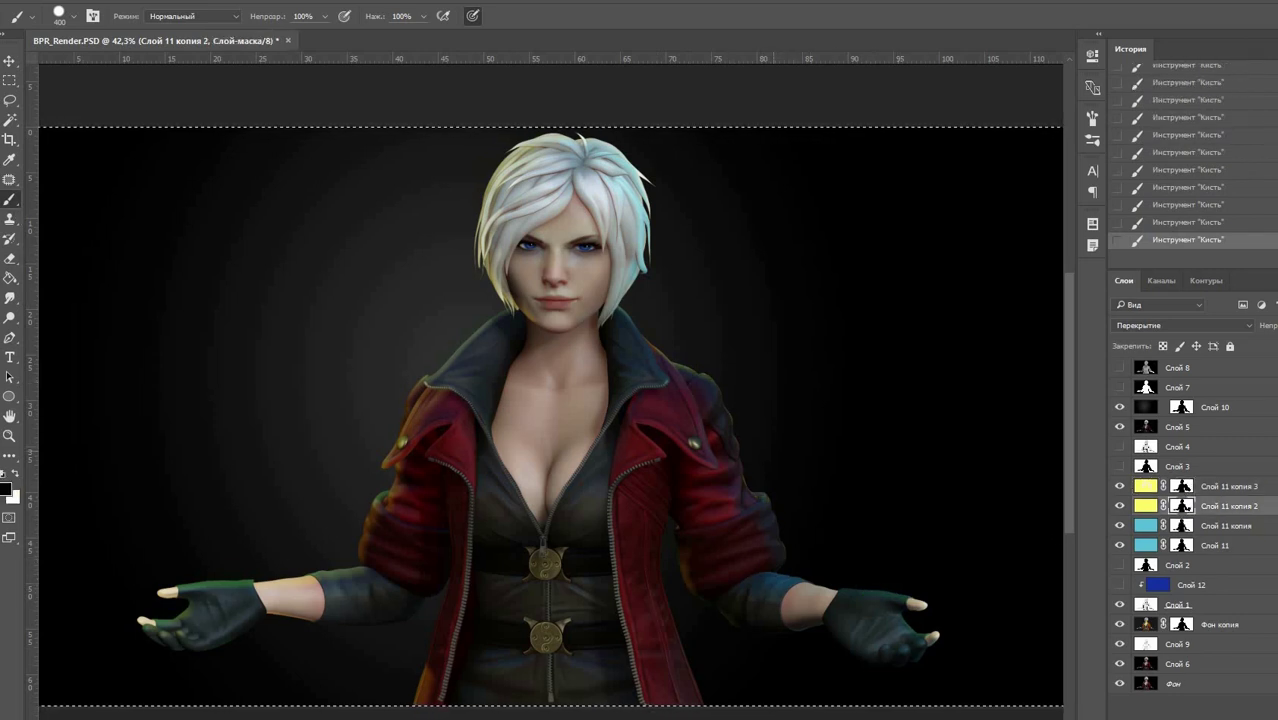
Step: Duplicate the cyan Слой 11 копия as Слой 11 копия 4 and preview Слой 4
left_click_drag(1151, 538, 1151, 516, "alt")
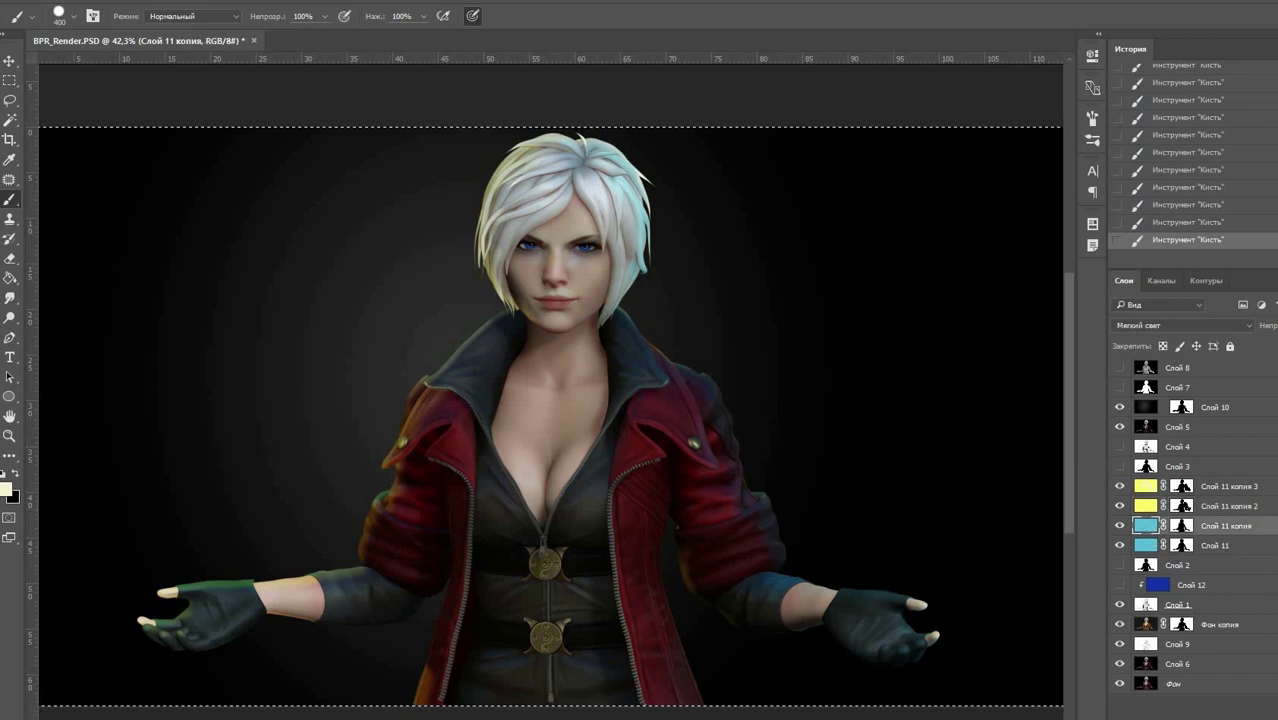
key("ctrl+minus")
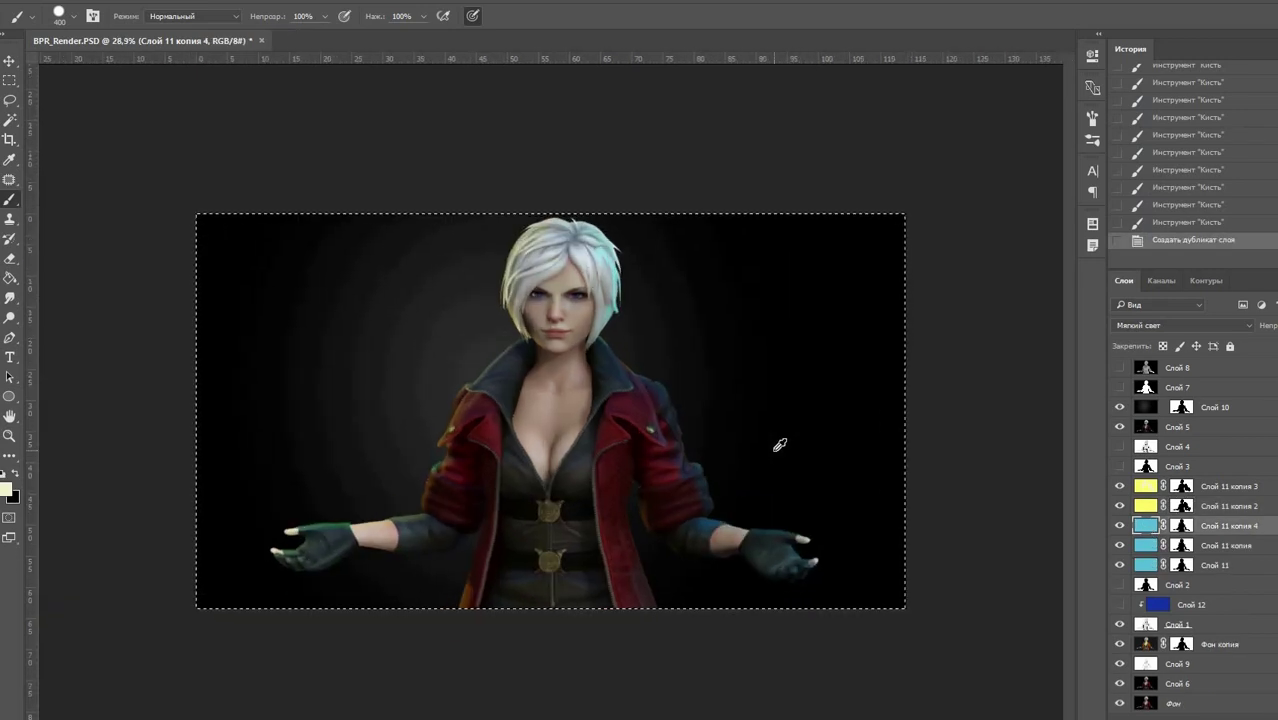
scroll(772, 443, "up", 2, "alt")
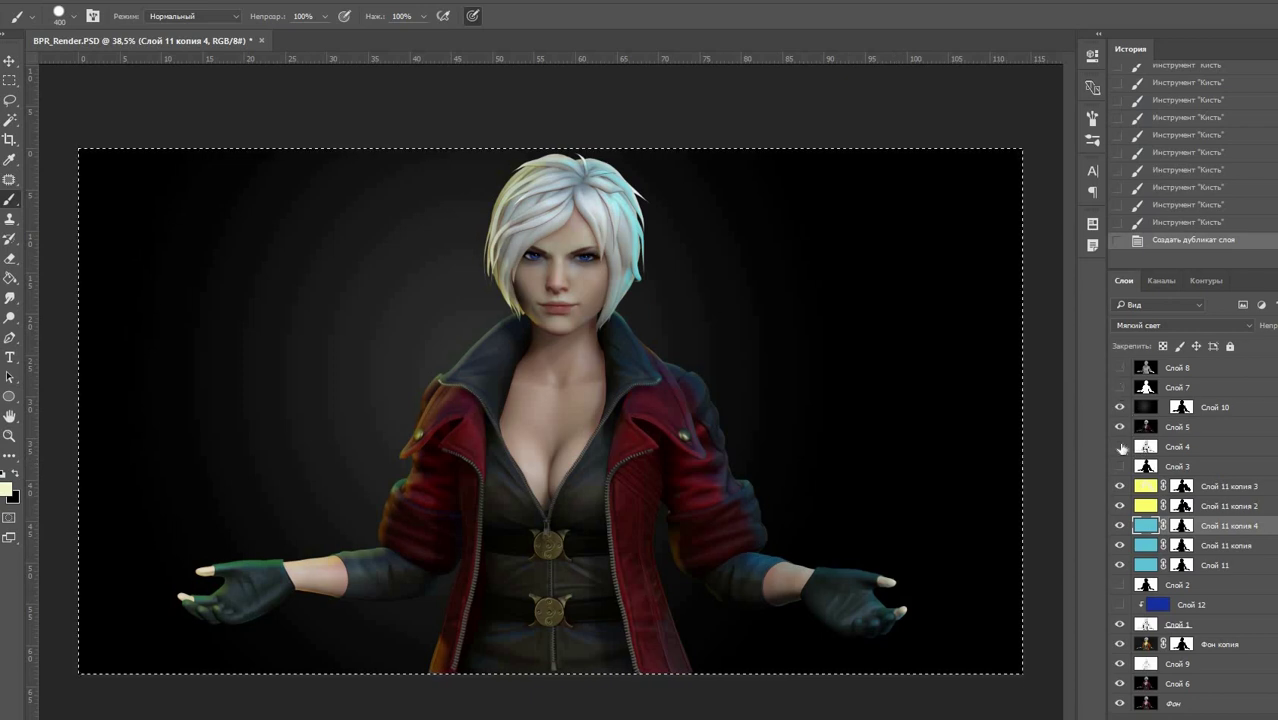
left_click(1120, 446)
left_click(1120, 466)
left_click(1120, 466)
left_click(1120, 446)
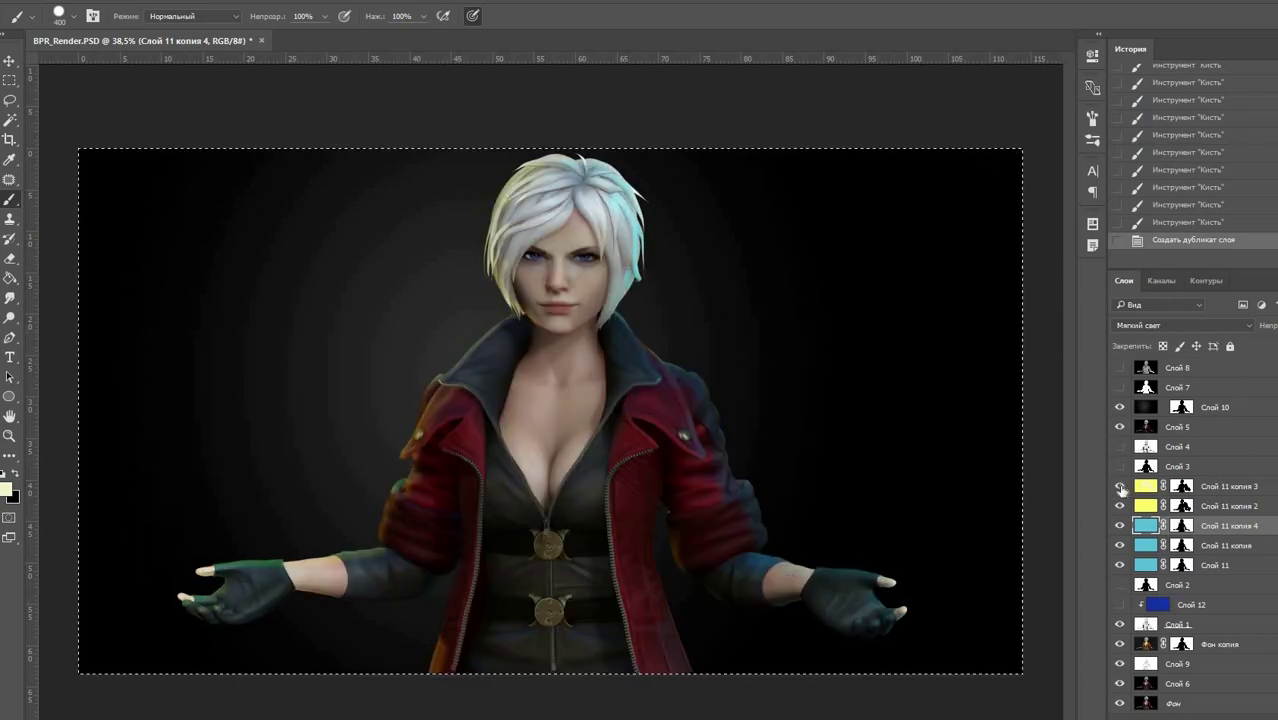
Step: Zoom in on the face and toggle Слой 11 копия 2 to compare its effect
left_click(1182, 486)
scroll(523, 270, "up", 5, "alt")
left_click(531, 354)
left_click(1208, 505)
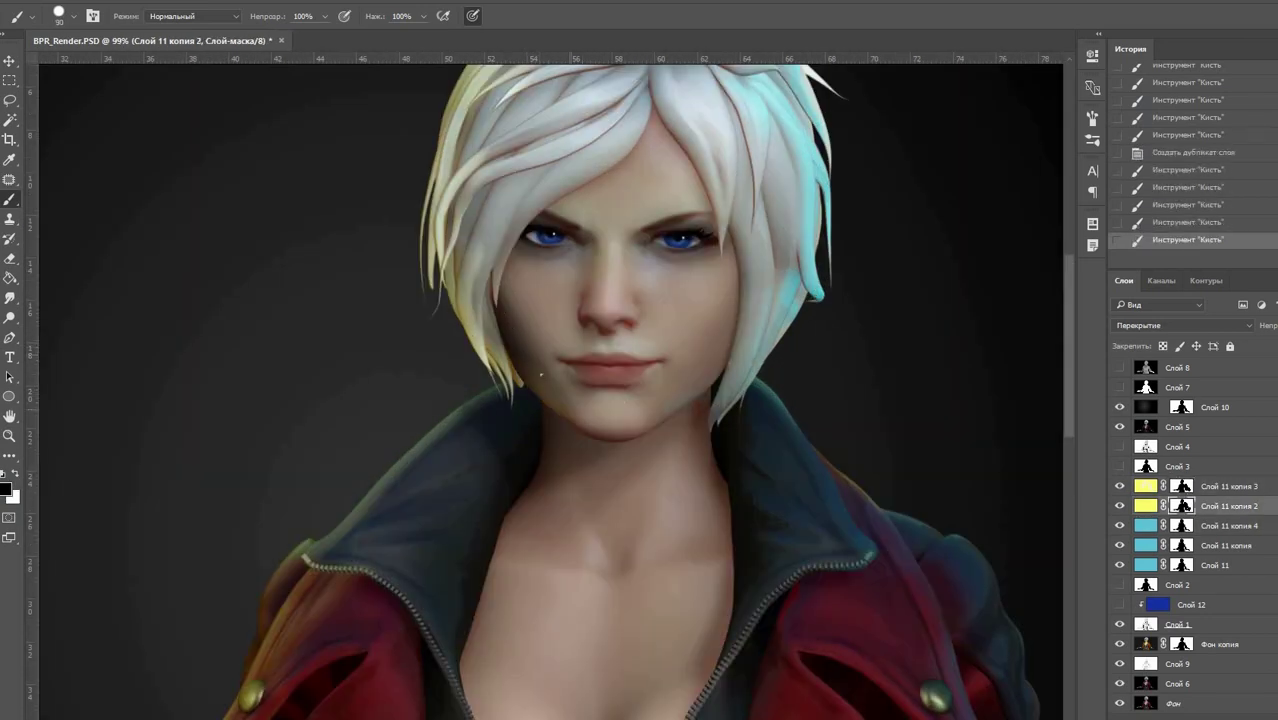
left_click(1119, 506)
left_click(1119, 506)
left_click(1119, 506)
left_click(1119, 506)
Step: Hide the Фон копия layer
left_click(1146, 644)
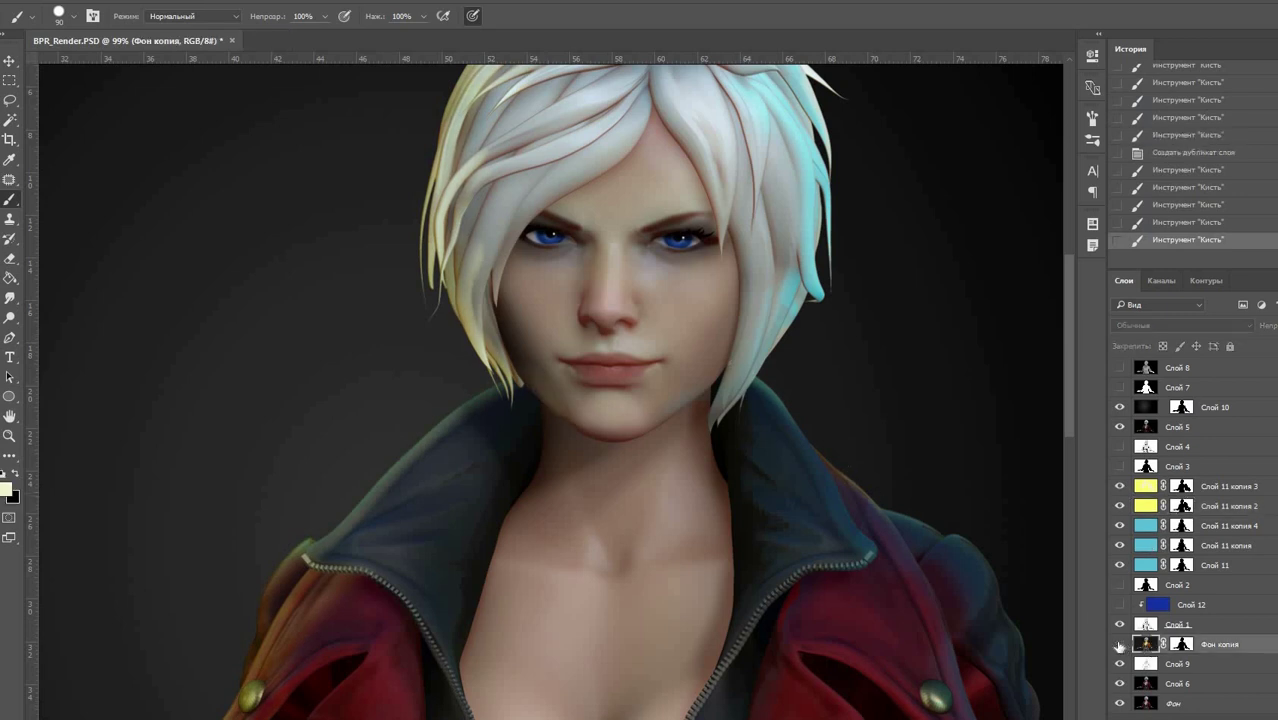
key("ctrl+0")
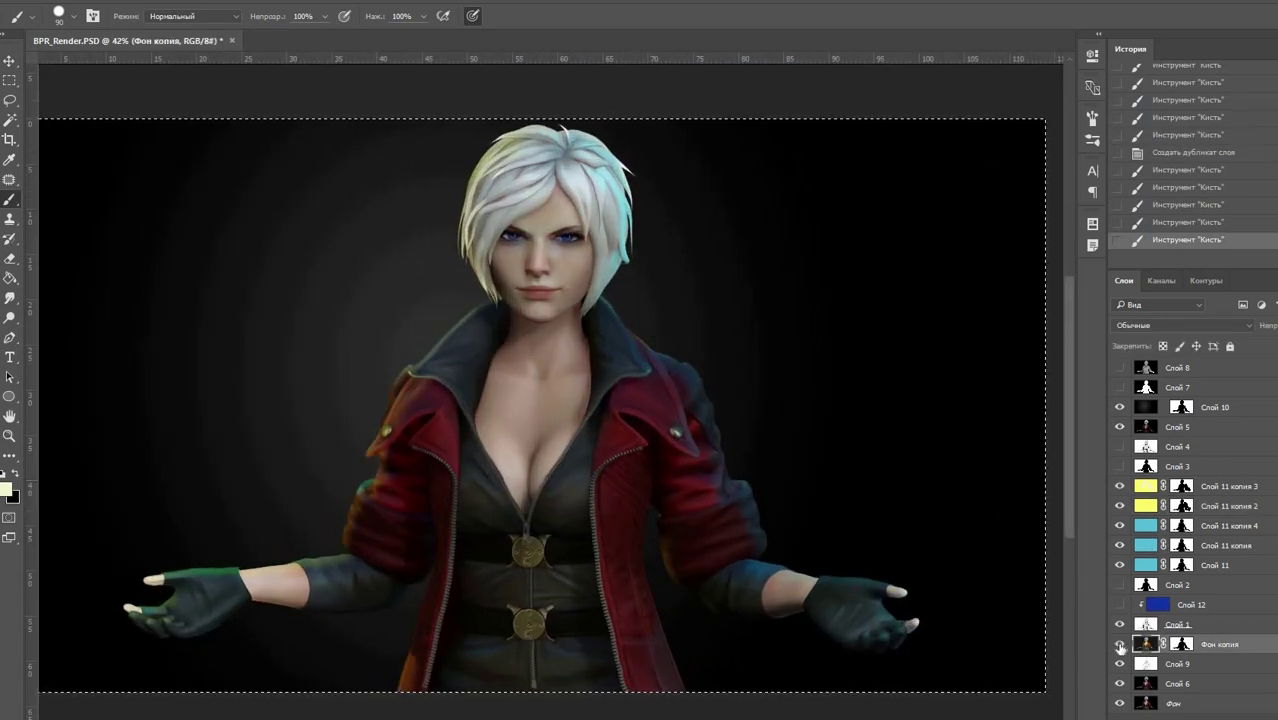
left_click(1119, 644)
Step: Set Слой 11 копия 3 to Яркий свет (Vivid Light) after trying Мягкий свет
left_click(1146, 486)
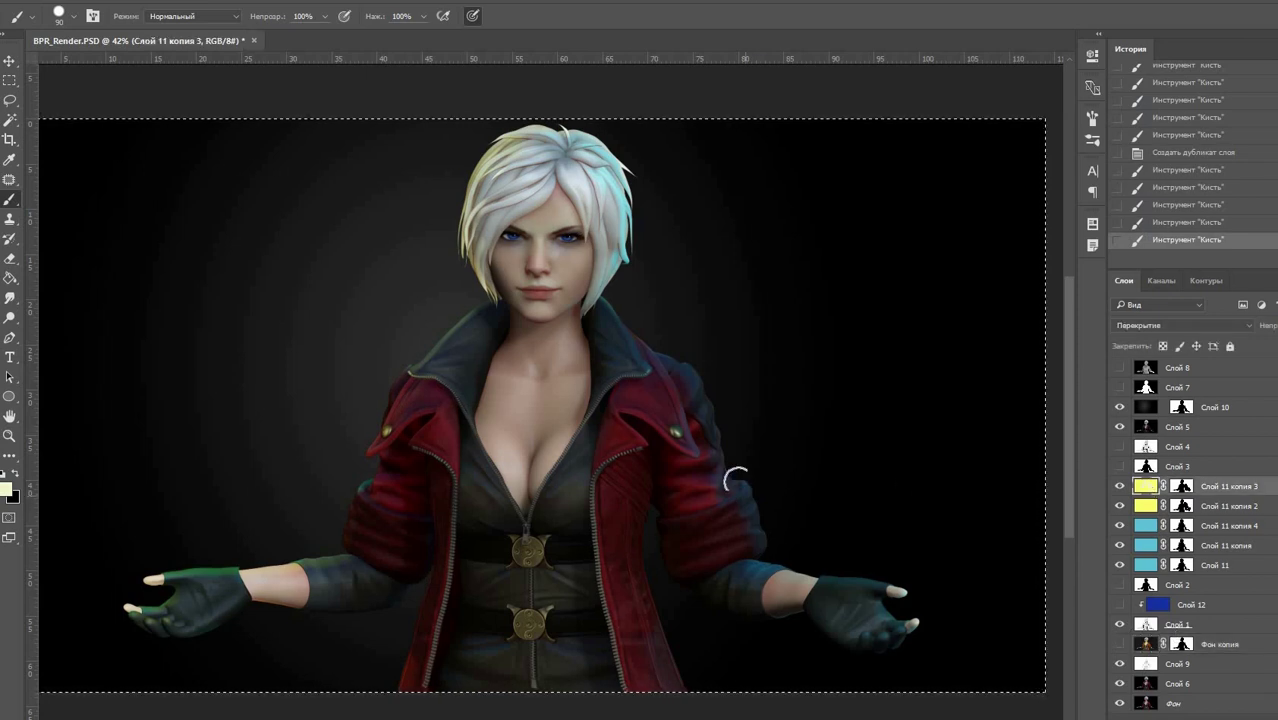
left_click(1141, 325)
left_click(1141, 322)
left_click(1141, 322)
left_click(1150, 479)
Step: Try Замена светлым blending on the rim layer
scroll(1139, 330, "down", 1)
scroll(1139, 330, "up", 1)
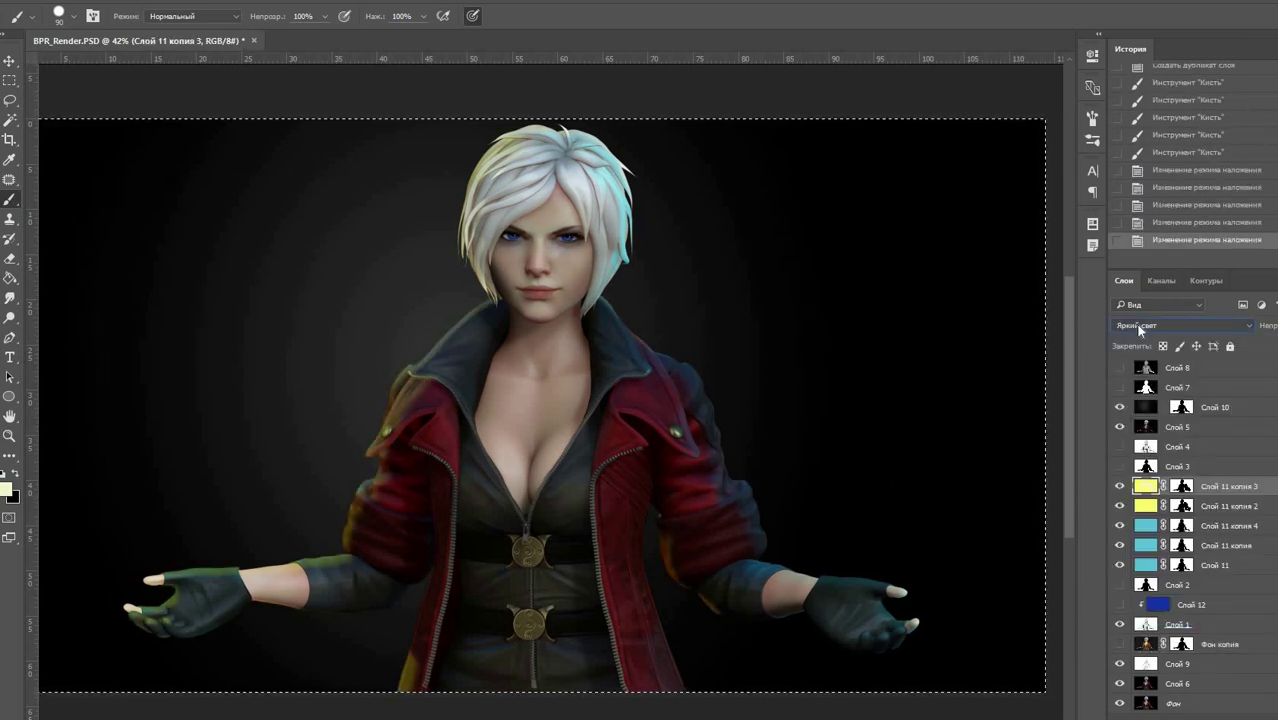
left_click(1141, 325)
left_click(1150, 415)
scroll(1136, 322, "down", 2)
scroll(1136, 322, "down", 1)
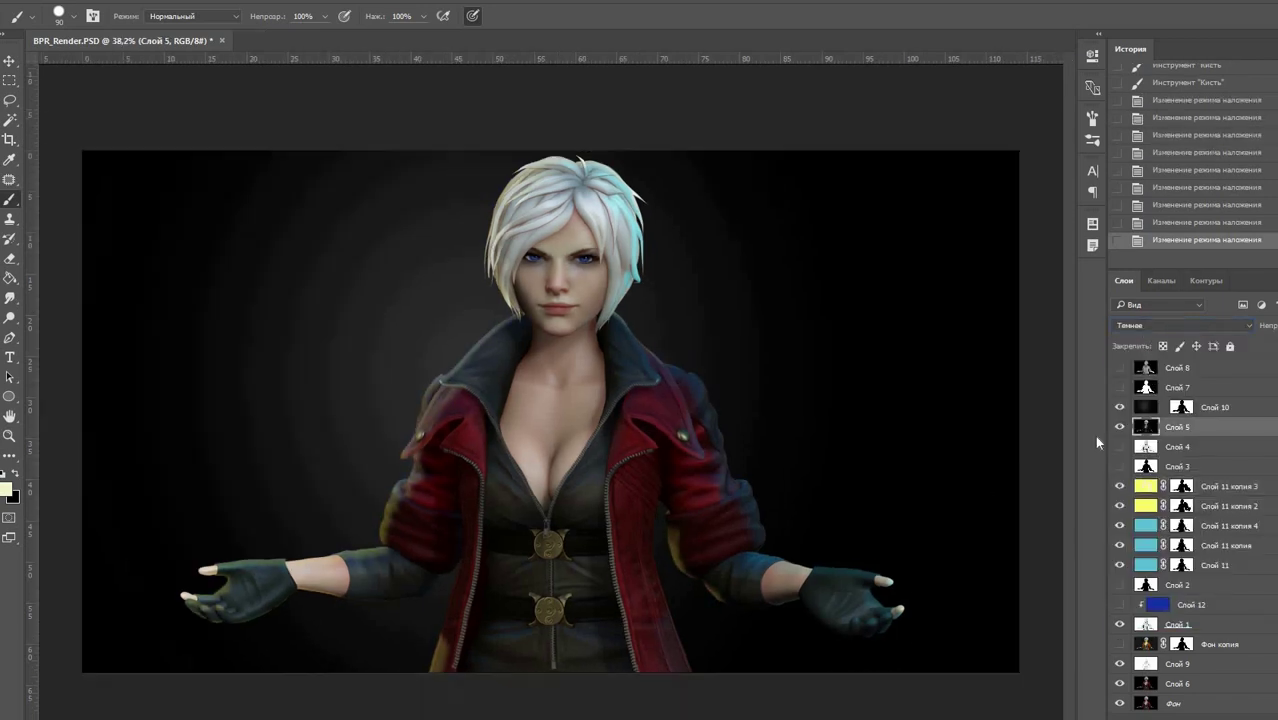
Step: Move Слой 5 below the Слой 11 rim layers and compare the rim lights
left_click(1119, 427)
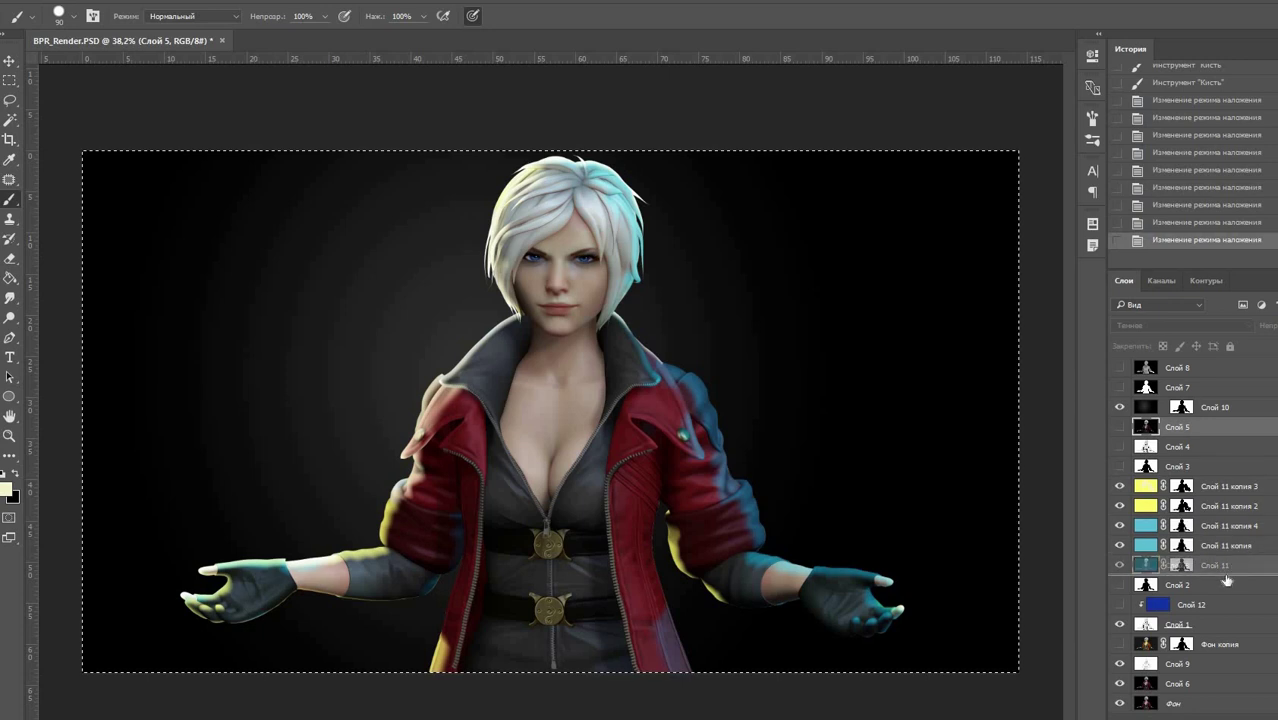
left_click_drag(1229, 460, 1200, 555)
left_click(1120, 525)
left_click(1120, 525)
left_click(1120, 525)
left_click(1120, 466)
left_click(1120, 466)
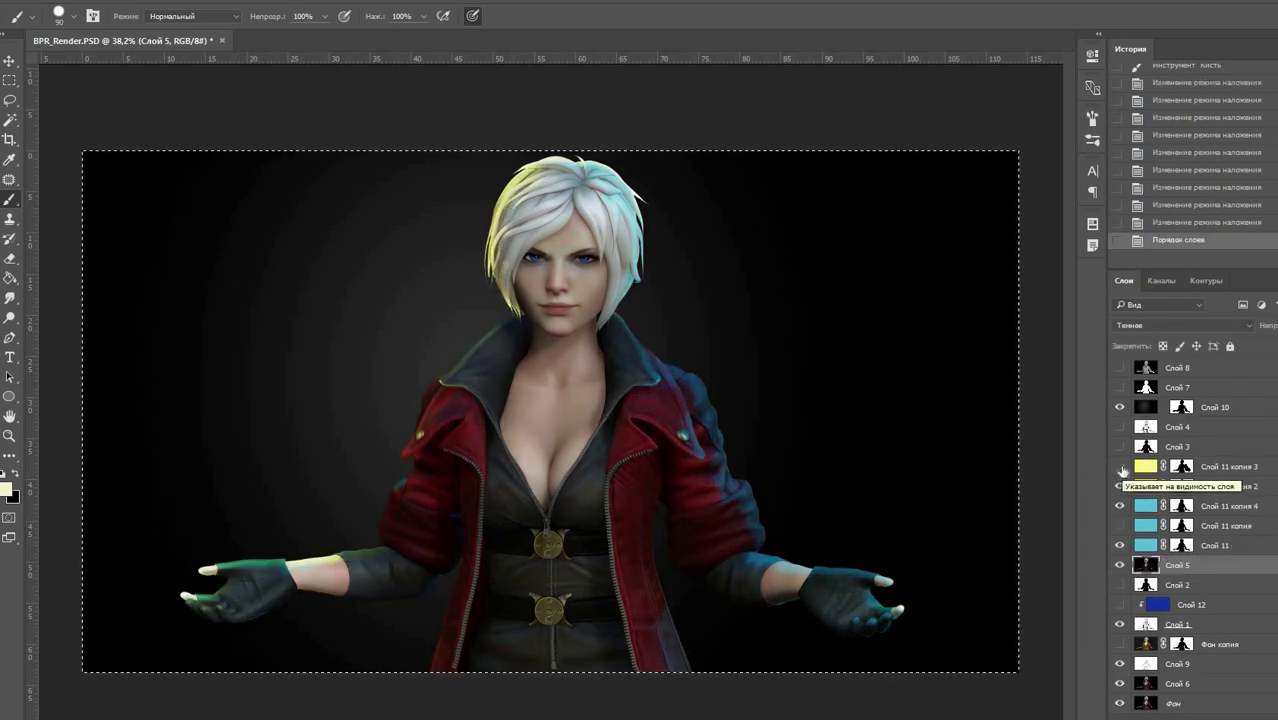
key("ctrl+plus")
Step: Set Слой 11 копия 2 to Мягкий свет (Soft Light) blending
left_click(1147, 487)
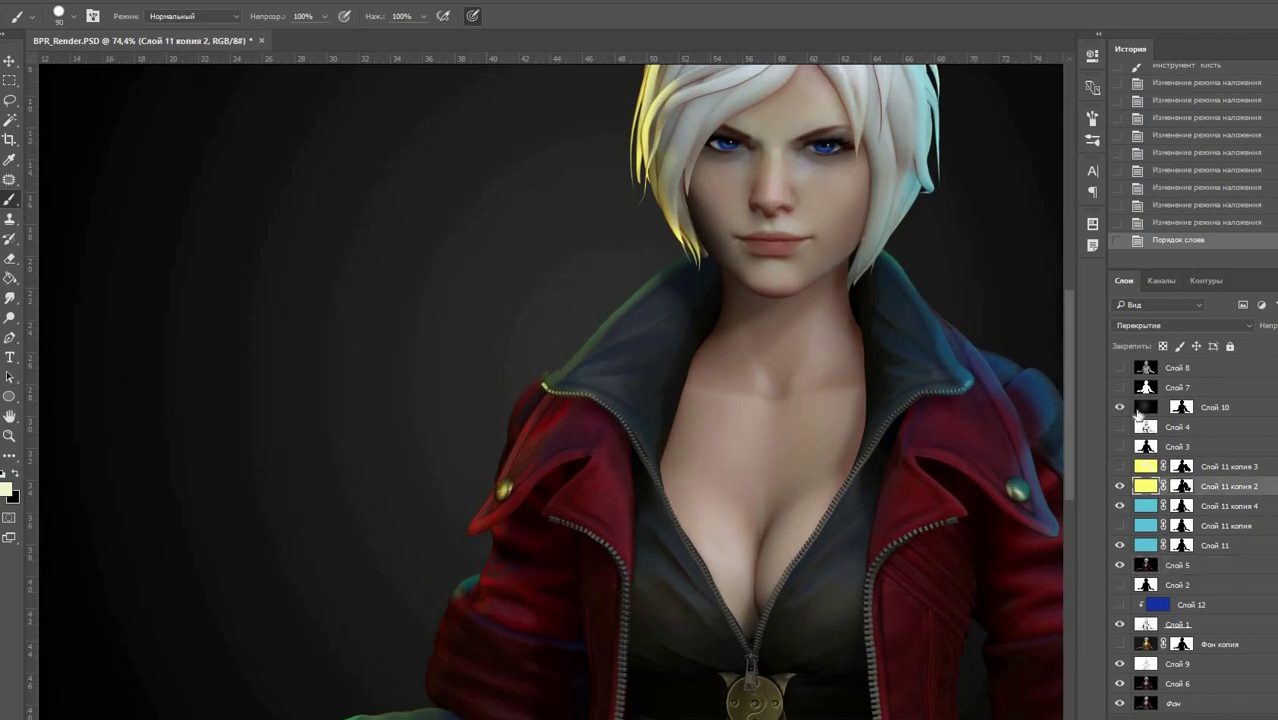
left_click(1143, 327)
left_click(1160, 496)
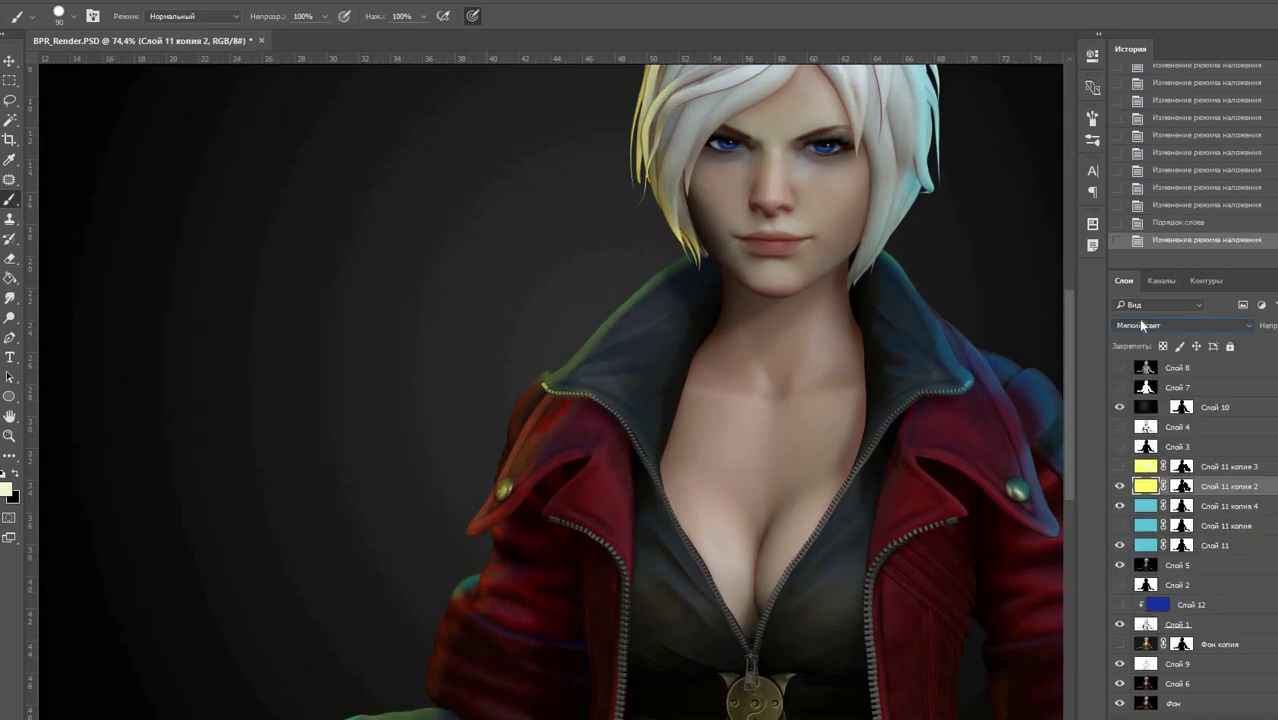
scroll(1138, 319, "down", 1)
scroll(1138, 318, "down", 1)
scroll(1135, 320, "down", 2)
scroll(1135, 320, "down", 1)
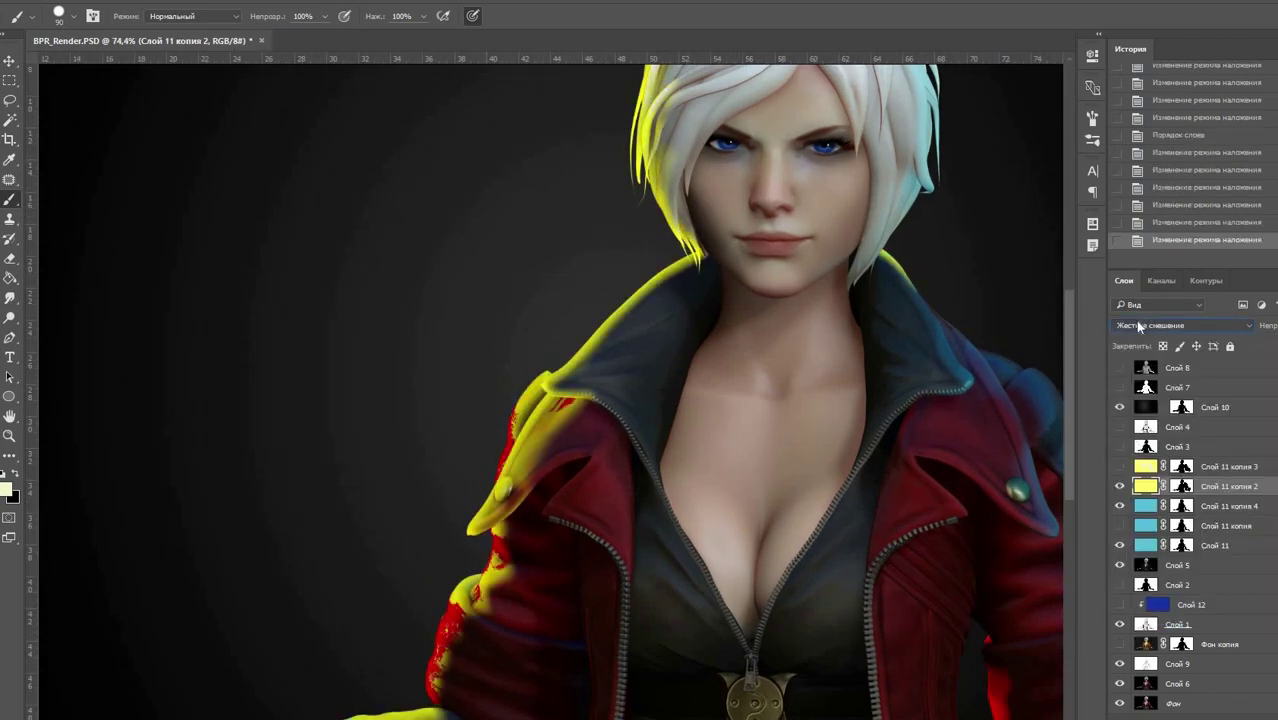
scroll(1137, 325, "up", 2)
scroll(1137, 325, "up", 2)
scroll(1137, 325, "up", 3)
scroll(1137, 325, "up", 2)
scroll(1137, 325, "up", 1)
scroll(1137, 325, "up", 1)
scroll(1137, 325, "down", 1)
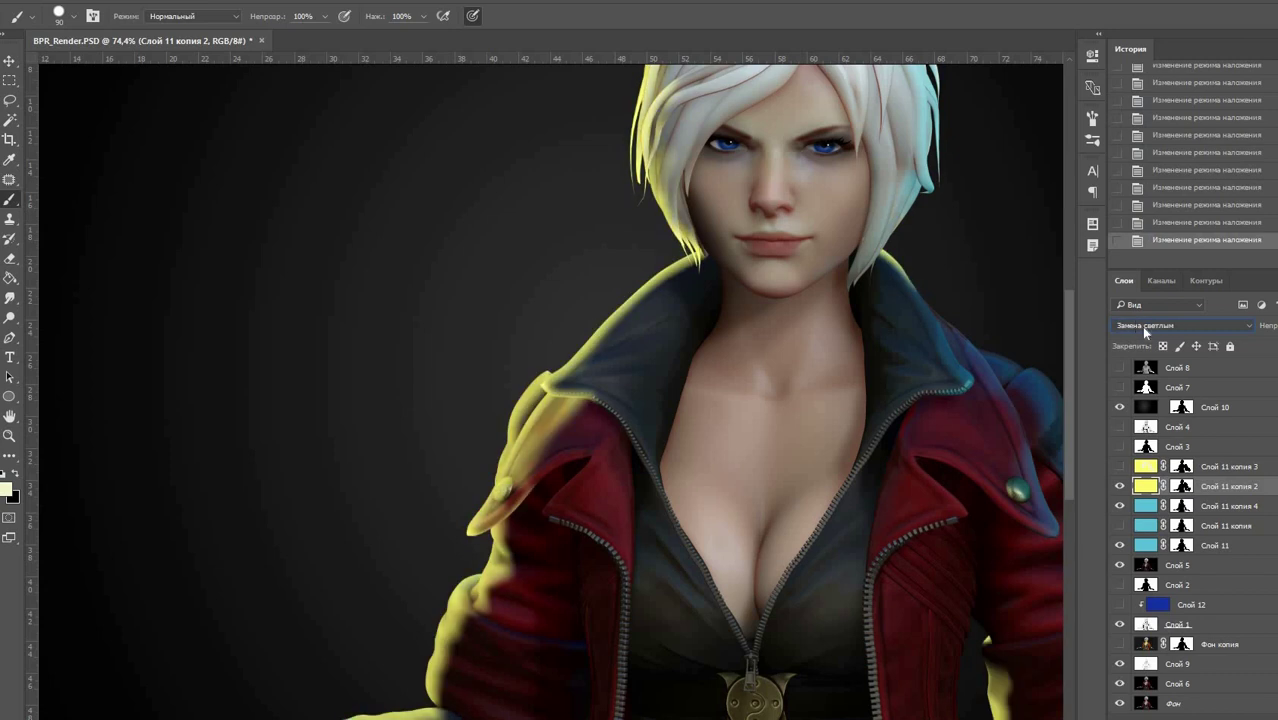
Step: Try Экран (Screen) on the yellow rim, return it to Мягкий свет, and compare
left_click(1146, 326)
left_click(1140, 416)
left_click(1141, 326)
left_click(1149, 485)
left_click(1114, 487)
left_click(1114, 487)
key("m")
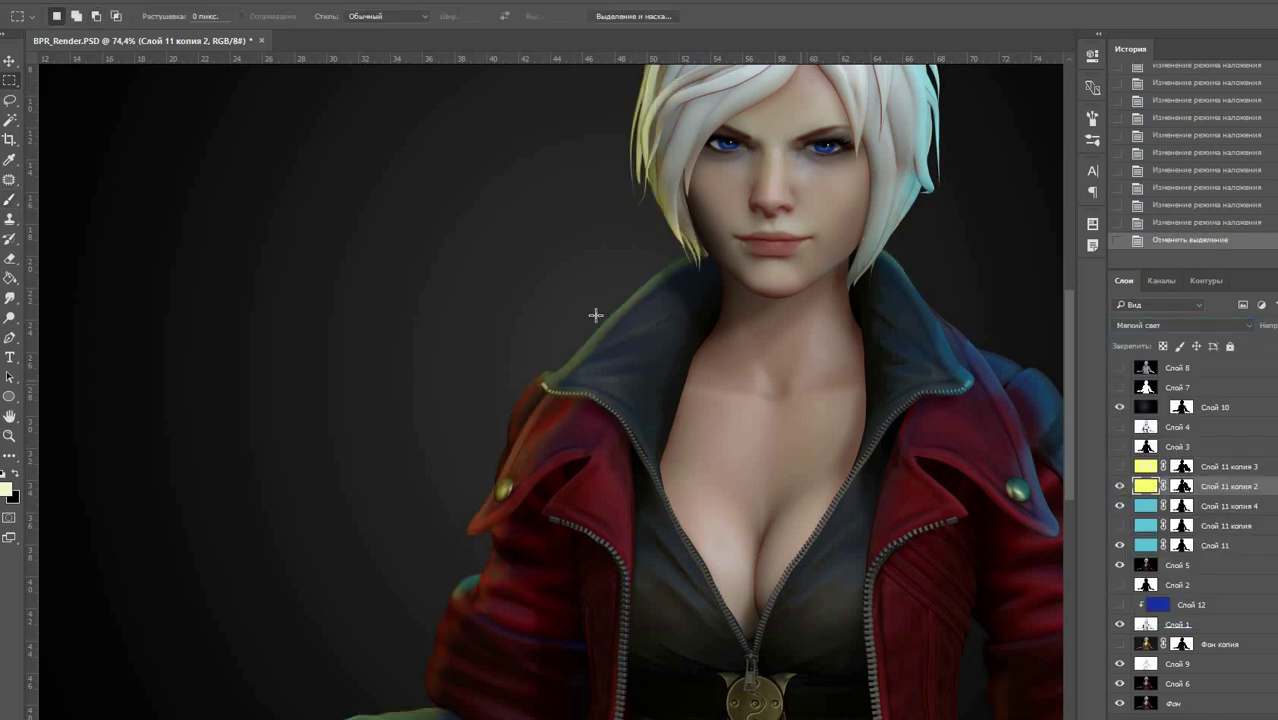
Step: Show Слой 11 копия 3 and set it to Перекрытие (Overlay) blending
key("ctrl+0")
key("ctrl+plus")
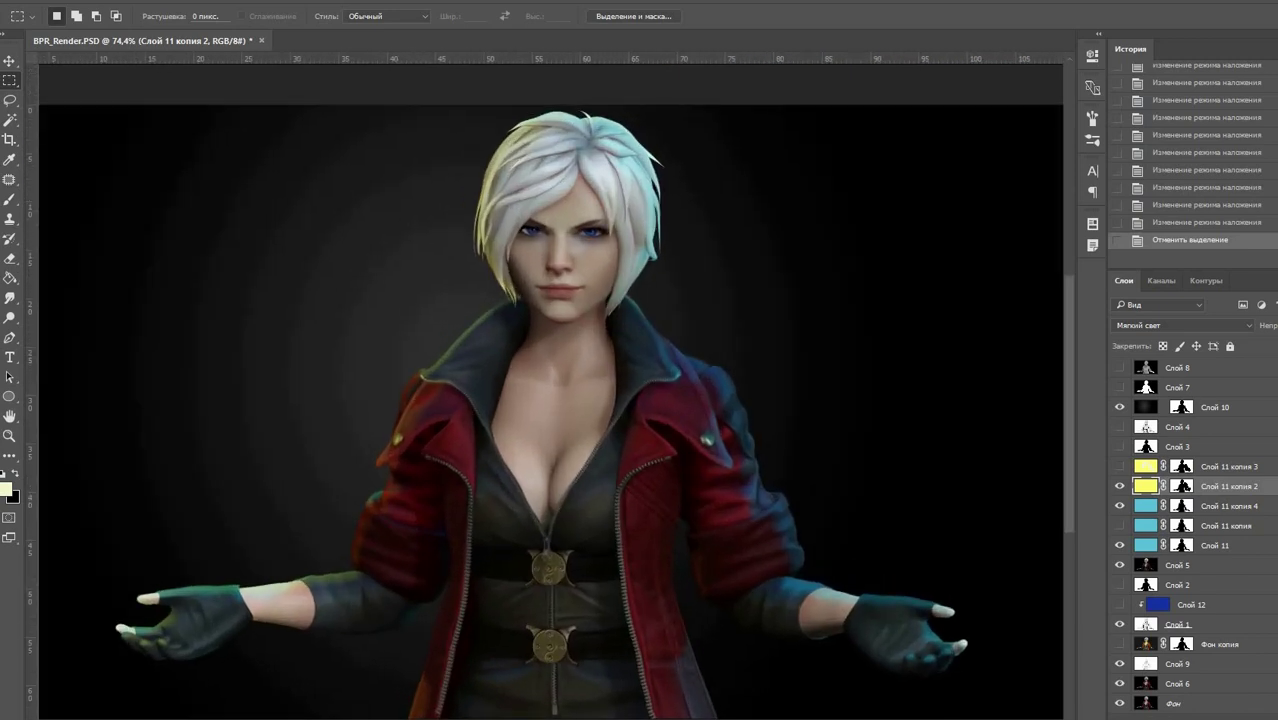
left_click(1120, 468)
left_click(1120, 468)
left_click(1120, 468)
left_click(1150, 468)
left_click(1180, 325)
left_click(1160, 460)
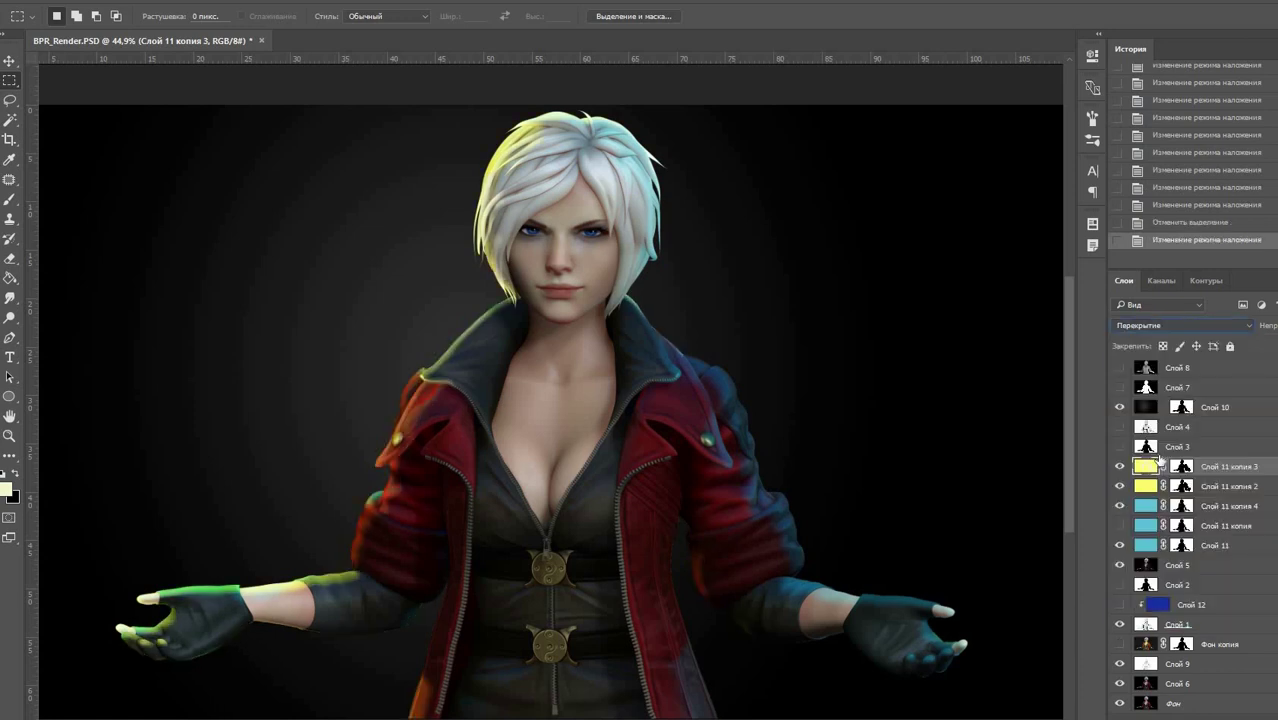
Step: Lower that layer's fill, move Слой 5 above it, and try Светлее blending
key("shift+5")
left_click(1222, 568)
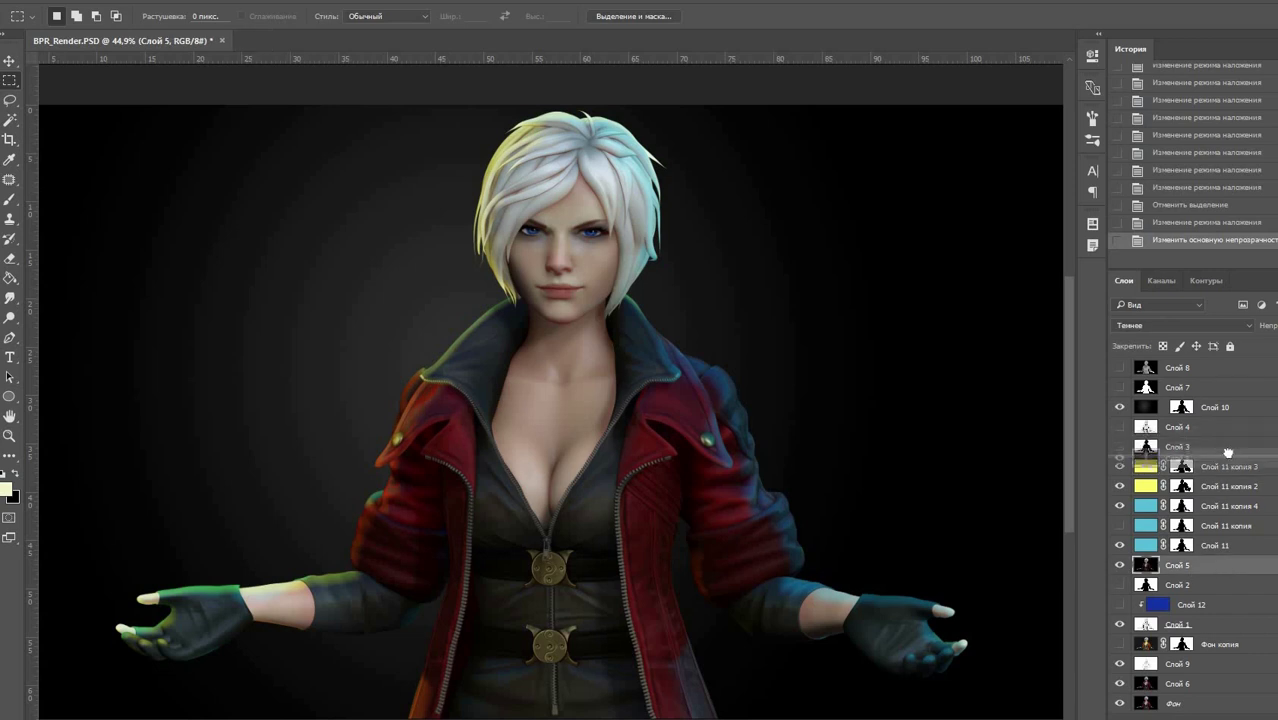
left_click_drag(1222, 500, 1230, 459)
left_click(1138, 326)
left_click(1141, 326)
scroll(1140, 323, "down", 1)
scroll(1140, 323, "down", 2)
scroll(1140, 323, "down", 2)
scroll(1140, 323, "down", 1)
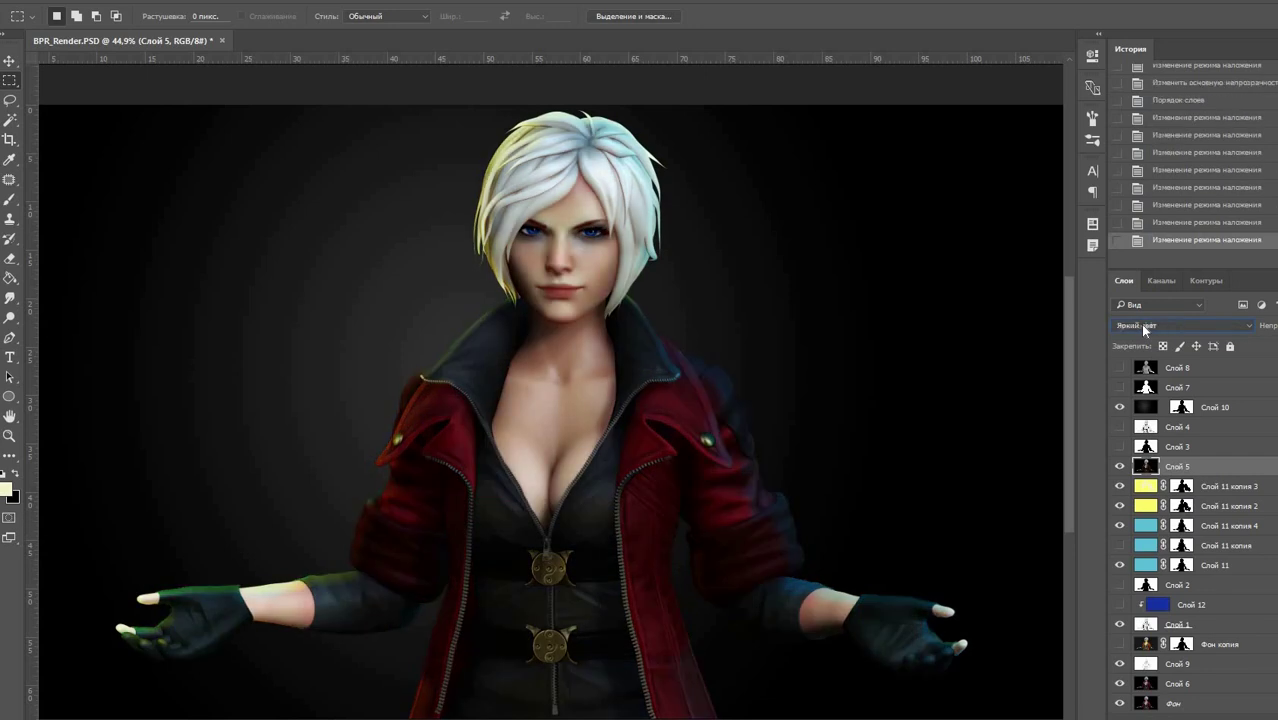
scroll(1140, 323, "down", 3)
Step: Set Слой 5 to Затемнение (Darken) blending and compare it on and off
left_click(1140, 323)
left_click(1144, 365)
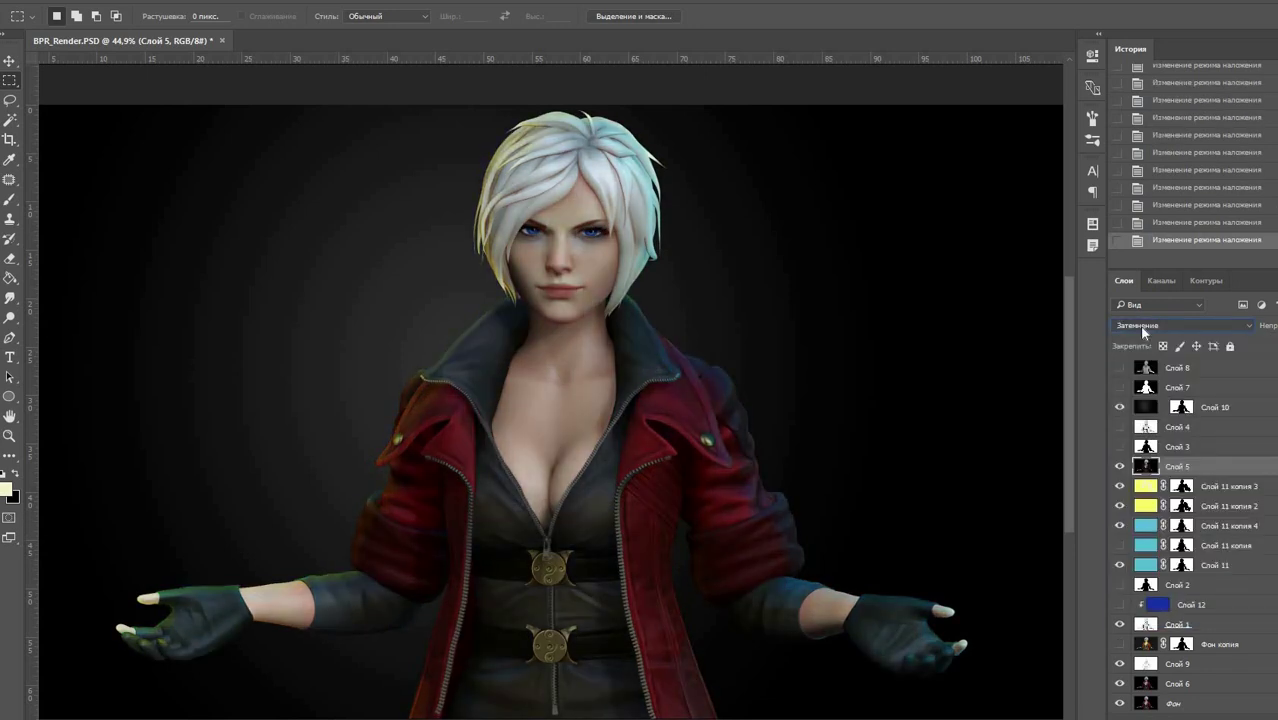
scroll(1142, 330, "down", 1)
scroll(1142, 330, "down", 2)
scroll(1142, 330, "down", 1)
left_click(1119, 467)
left_click(1119, 467)
left_click(1119, 467)
left_click(1119, 467)
mouse_move(1220, 584)
left_mouse_down()
mouse_move(1215, 615)
mouse_move(1185, 458)
left_mouse_up()
Step: Duplicate Слой 5 as Слой 5 копия above the rim layers and lower its opacity
key("ctrl+j")
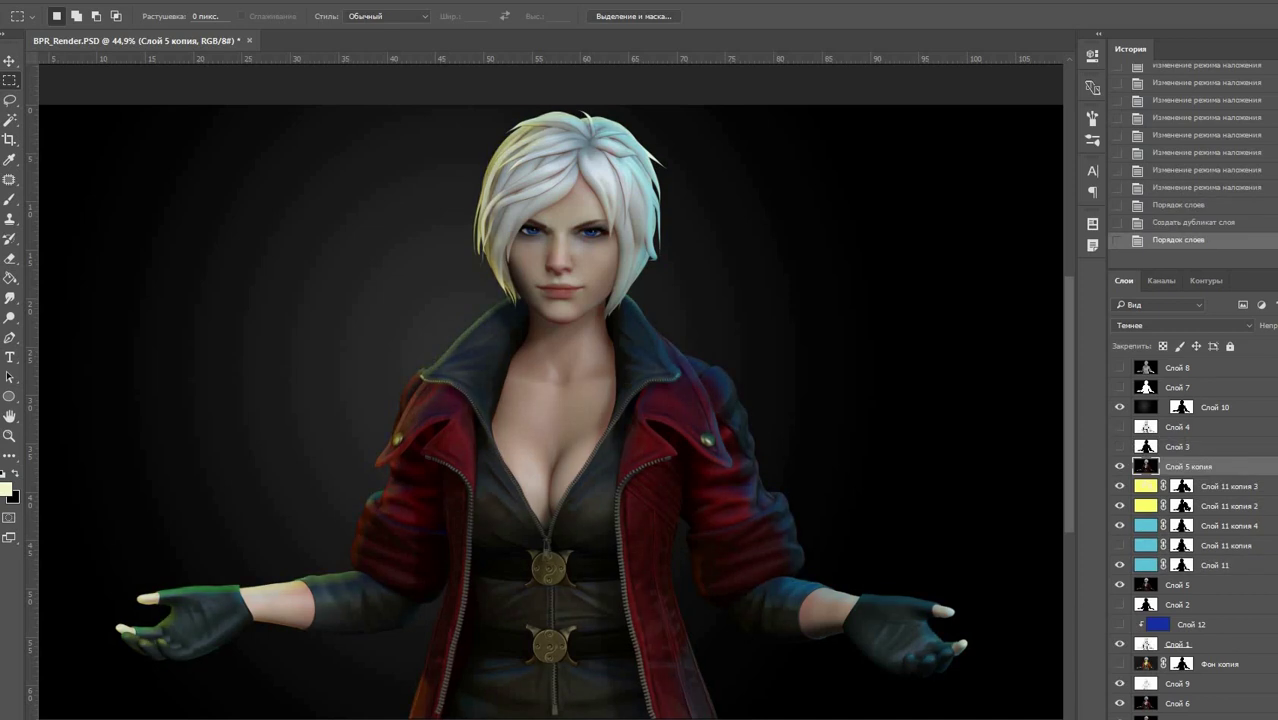
key("5")
key("ctrl+minus")
key("ctrl+minus")
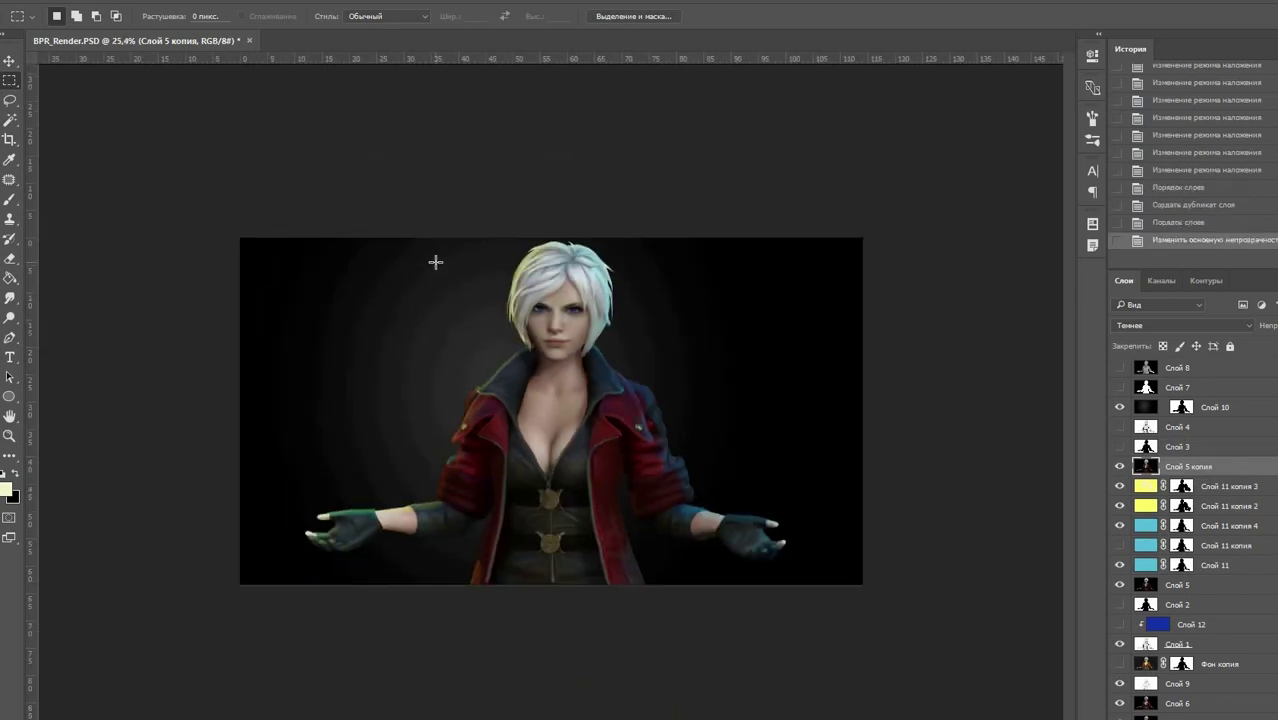
key("ctrl+plus")
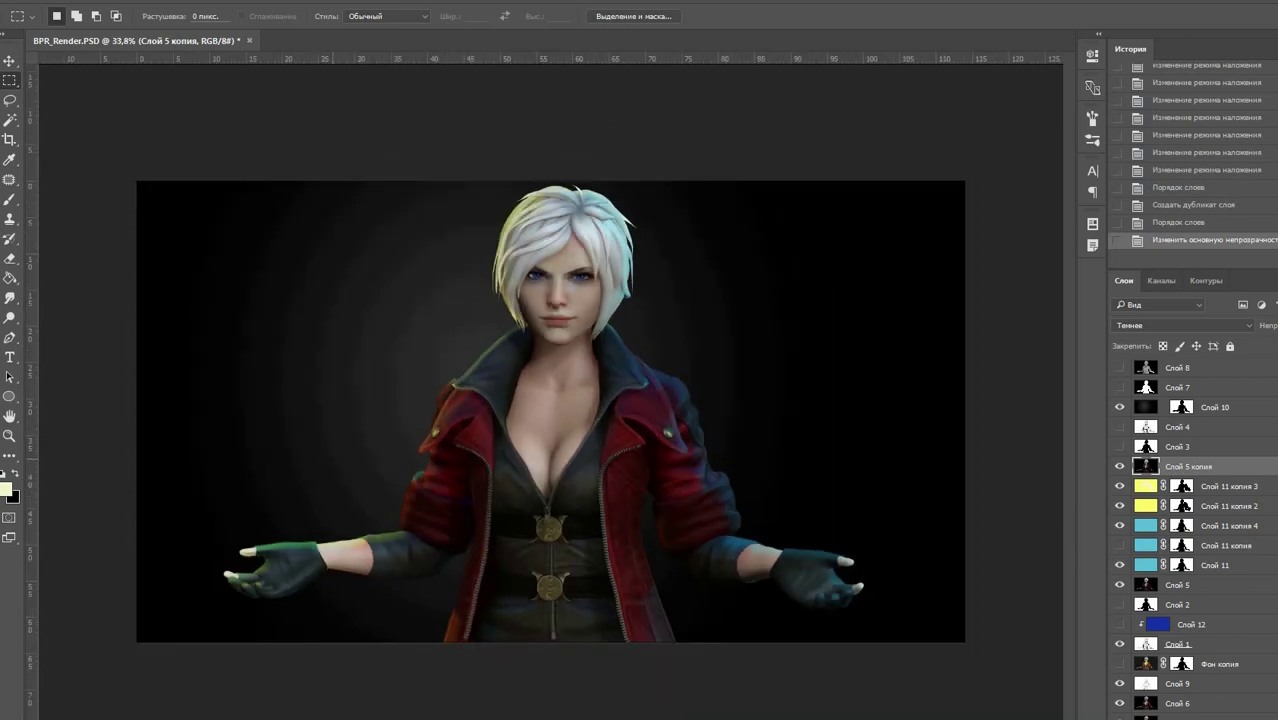
Step: Open BPR_Shadow5.PSD, copy the whole pass, and paste it into BPR_Render as a new layer
left_click(30, 3)
left_click(70, 26)
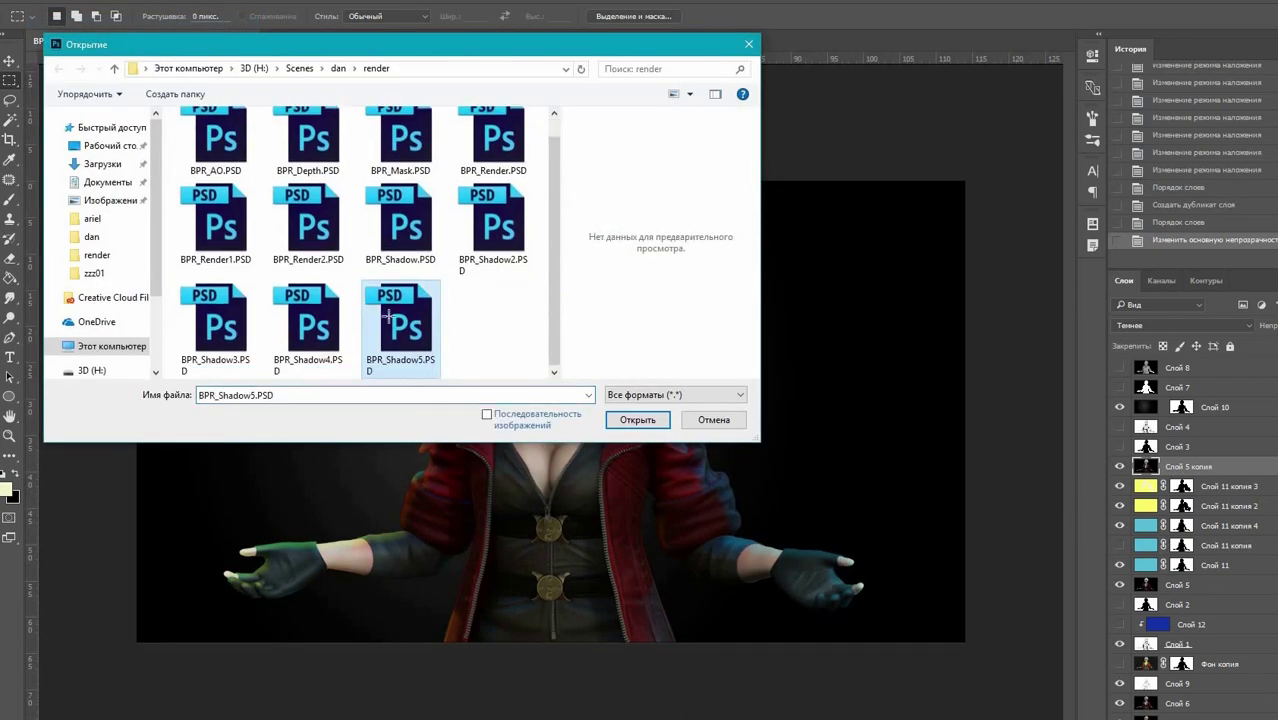
double_click(316, 324)
key("ctrl+a")
key("ctrl+c")
key("ctrl+Tab")
key("ctrl+v")
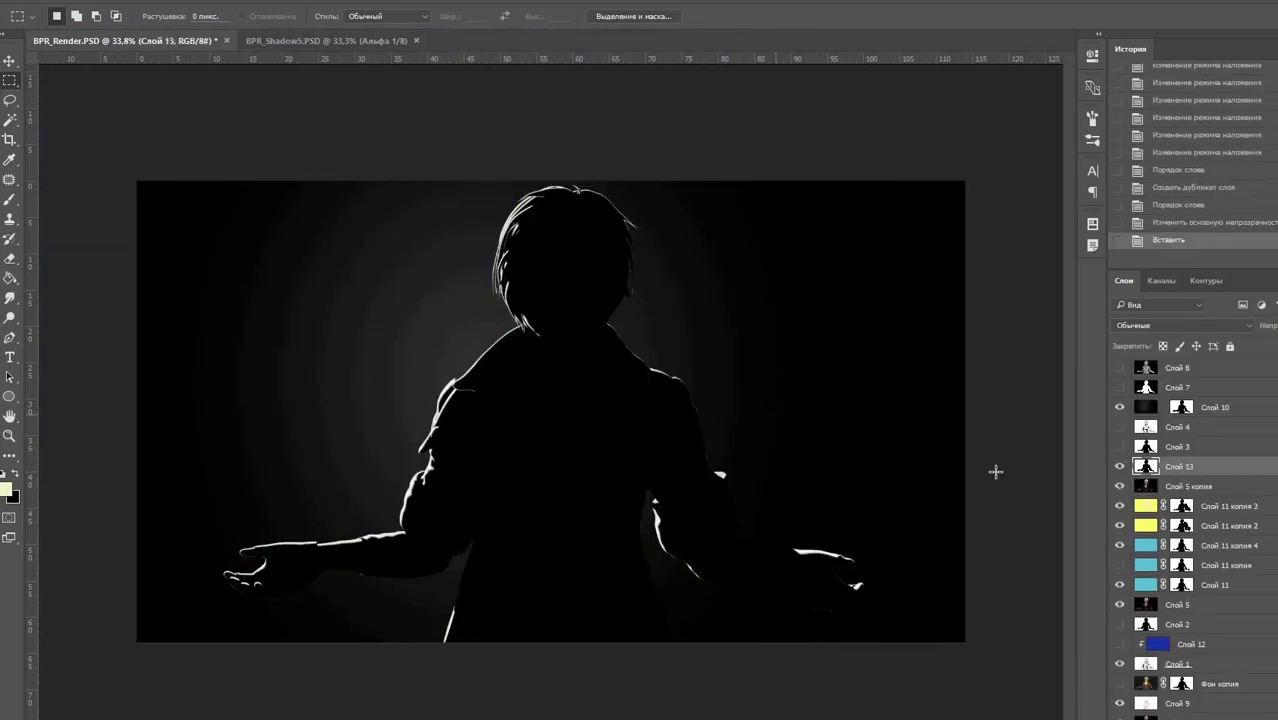
Step: After trying Мягкий свет, set the shadow layer's blend mode to Осветление основы (Color Dodge)
left_click(1150, 325)
left_click(1148, 340)
left_click(1150, 325)
left_click(1148, 335)
scroll(1145, 328, "down", 2)
scroll(1145, 328, "down", 3)
left_click(1150, 325)
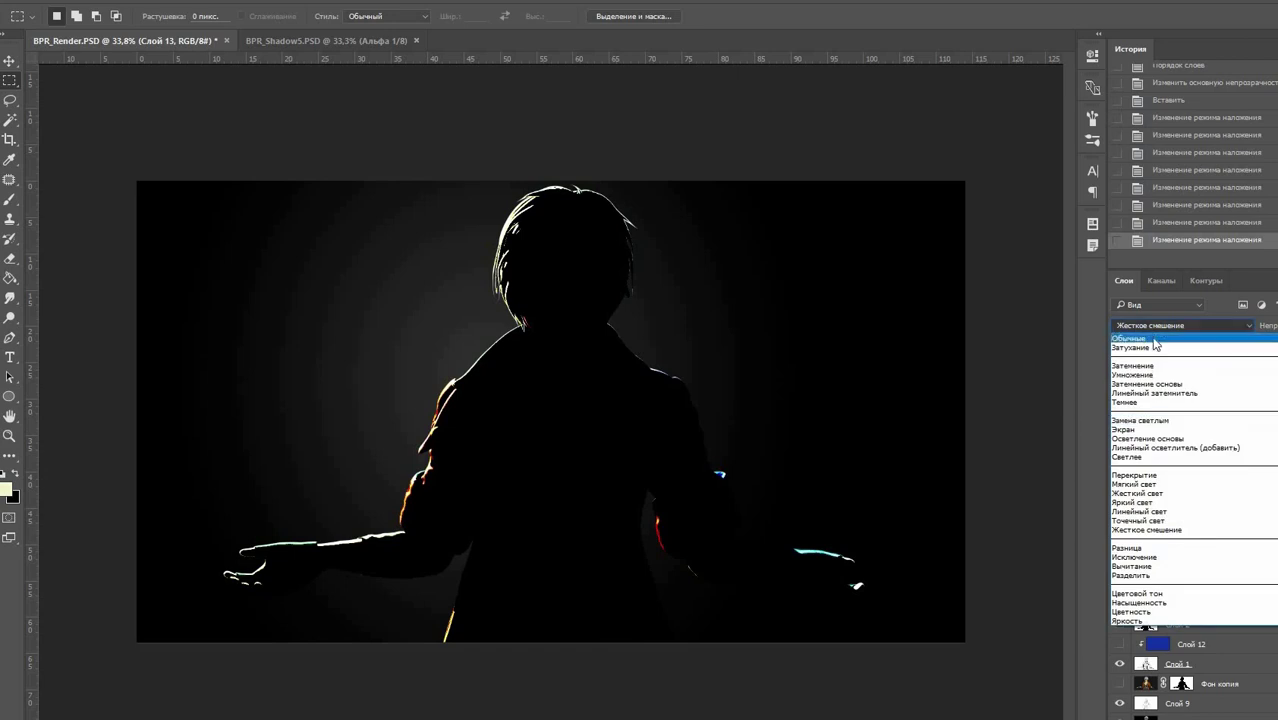
left_click(1150, 437)
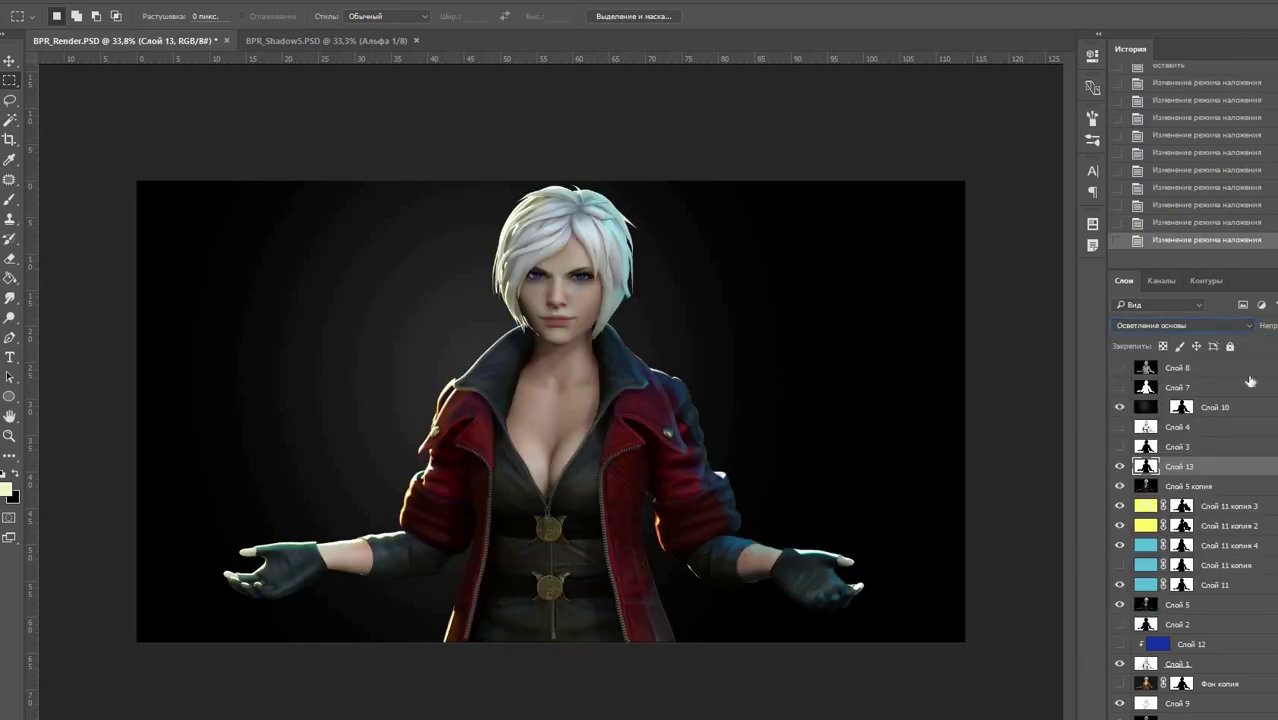
scroll(488, 522, "up", 5, "alt")
scroll(907, 542, "down", 5, "alt")
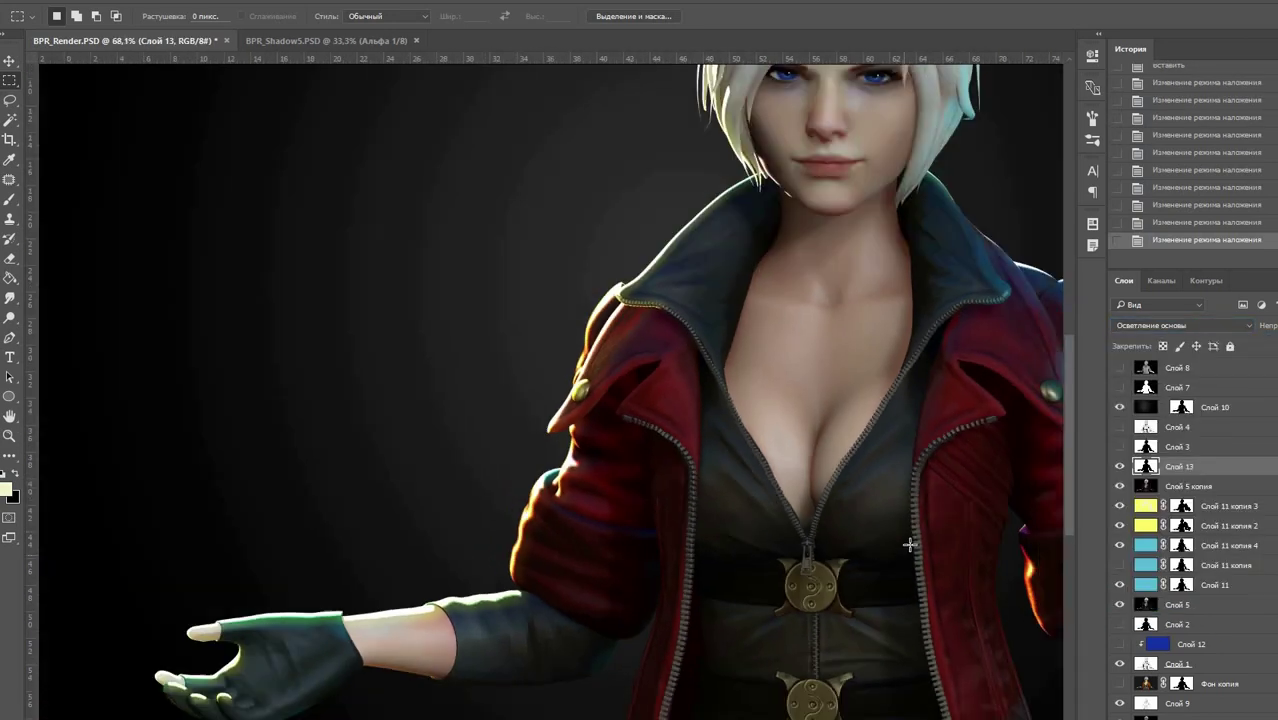
scroll(1000, 500, "up", 2, "alt")
Step: Compare layer visibility, leaving Слой 5 копия and Слой 11 копия 3 hidden
left_click(1120, 467)
left_click(1120, 467)
left_click_drag(474, 457, 226, 477)
left_click(1120, 486)
left_click(1120, 486)
left_click(1120, 486)
left_click(1120, 506)
left_click(1120, 506)
left_click(1120, 506)
left_click(1120, 565)
left_click(1120, 565)
scroll(812, 466, "down", 3, "alt")
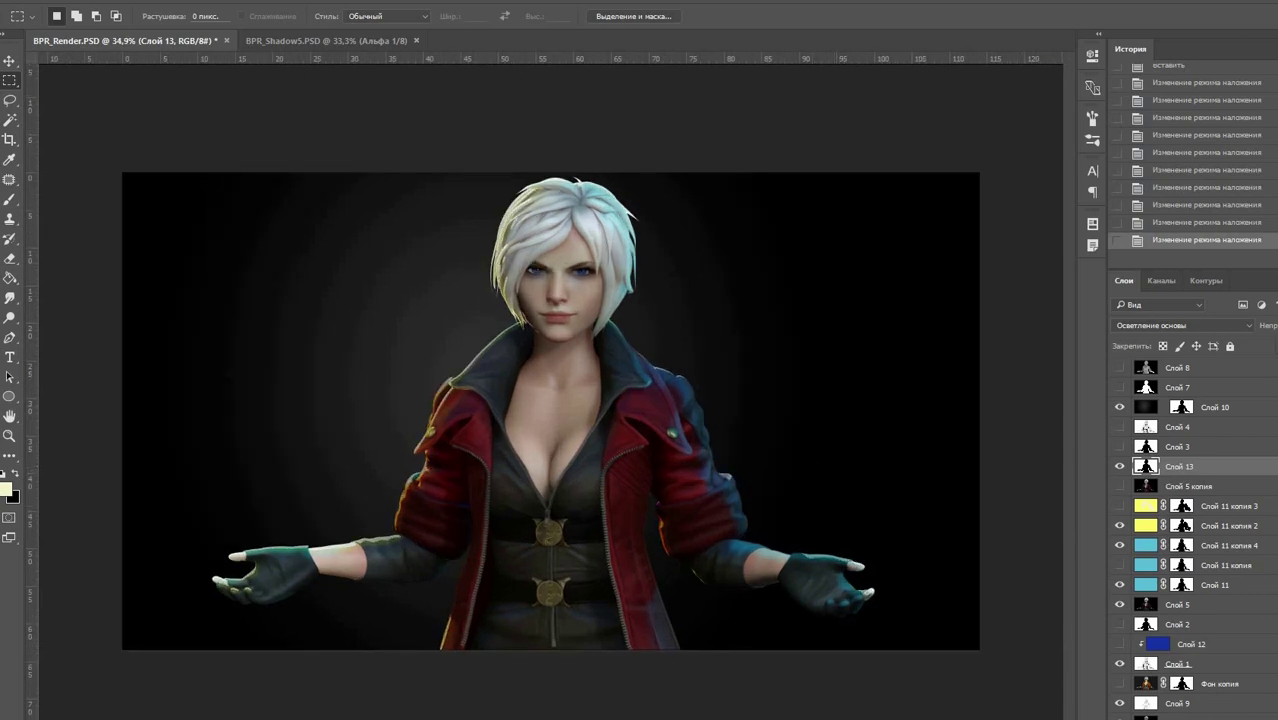
scroll(483, 221, "down", 2, "alt")
scroll(483, 221, "down", 1, "alt")
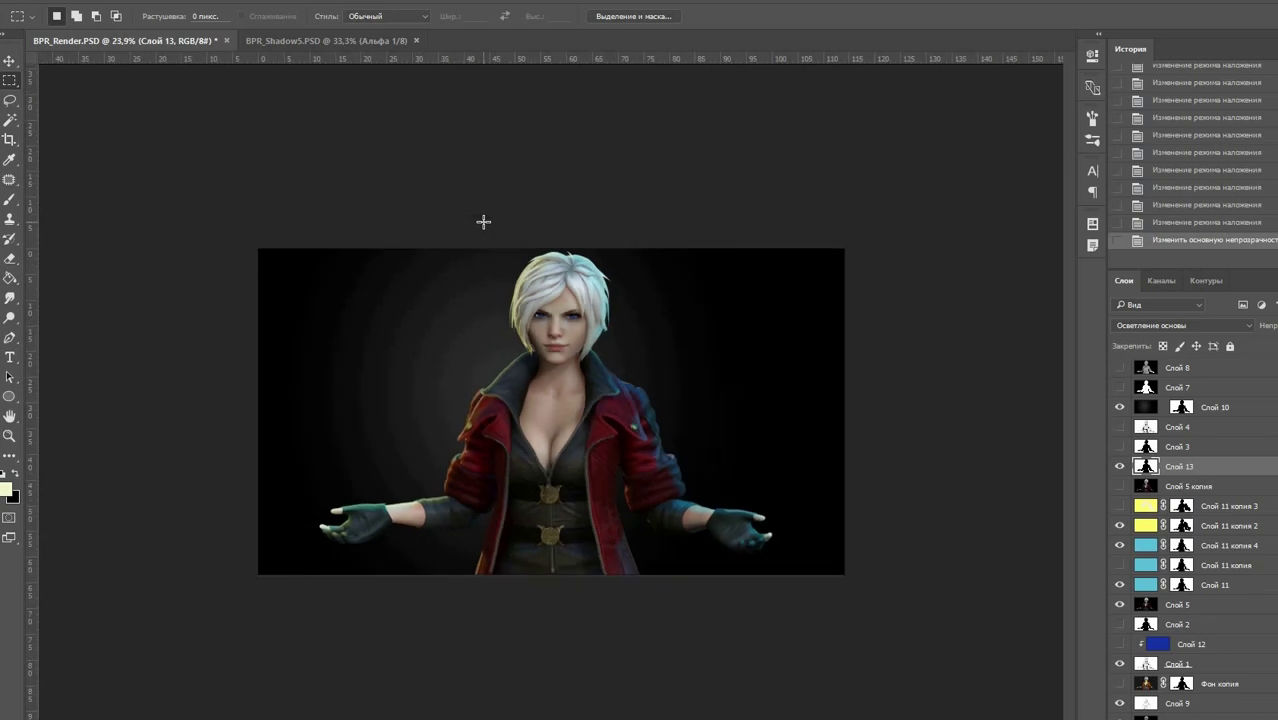
scroll(483, 221, "up", 1, "alt")
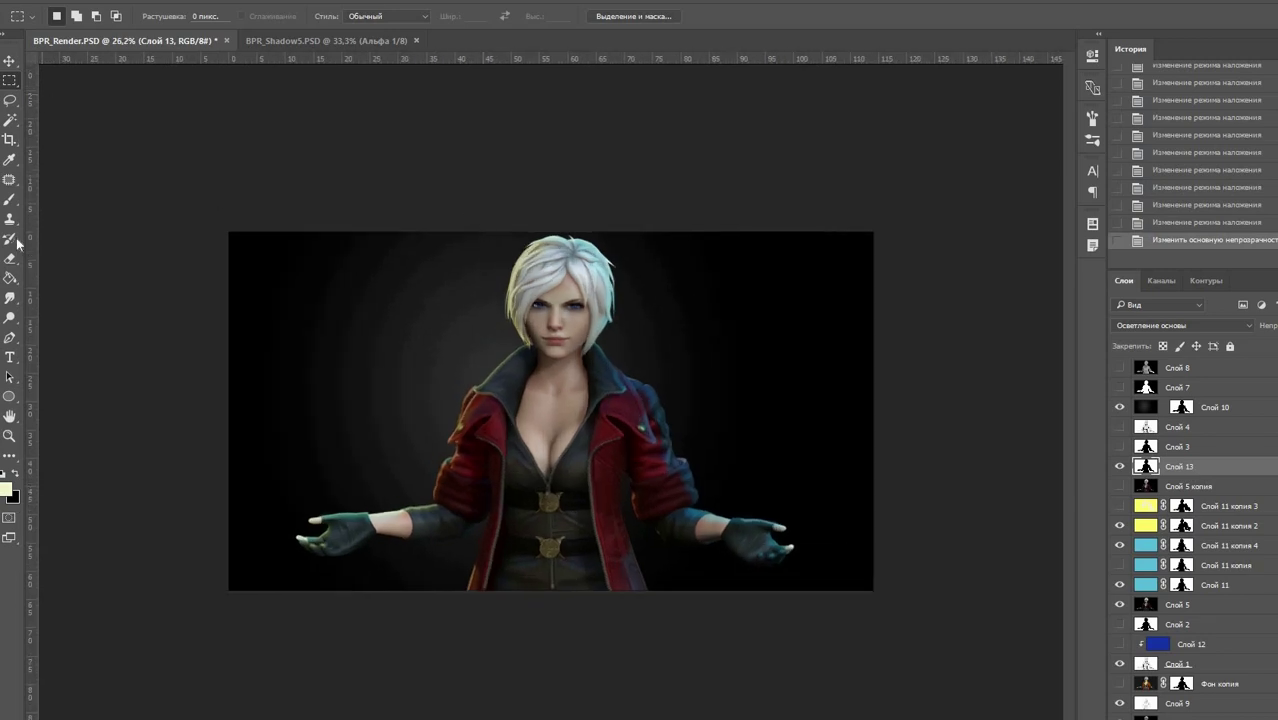
Step: Crop the composite to frame the character
left_click(10, 139)
left_click_drag(552, 232, 552, 220)
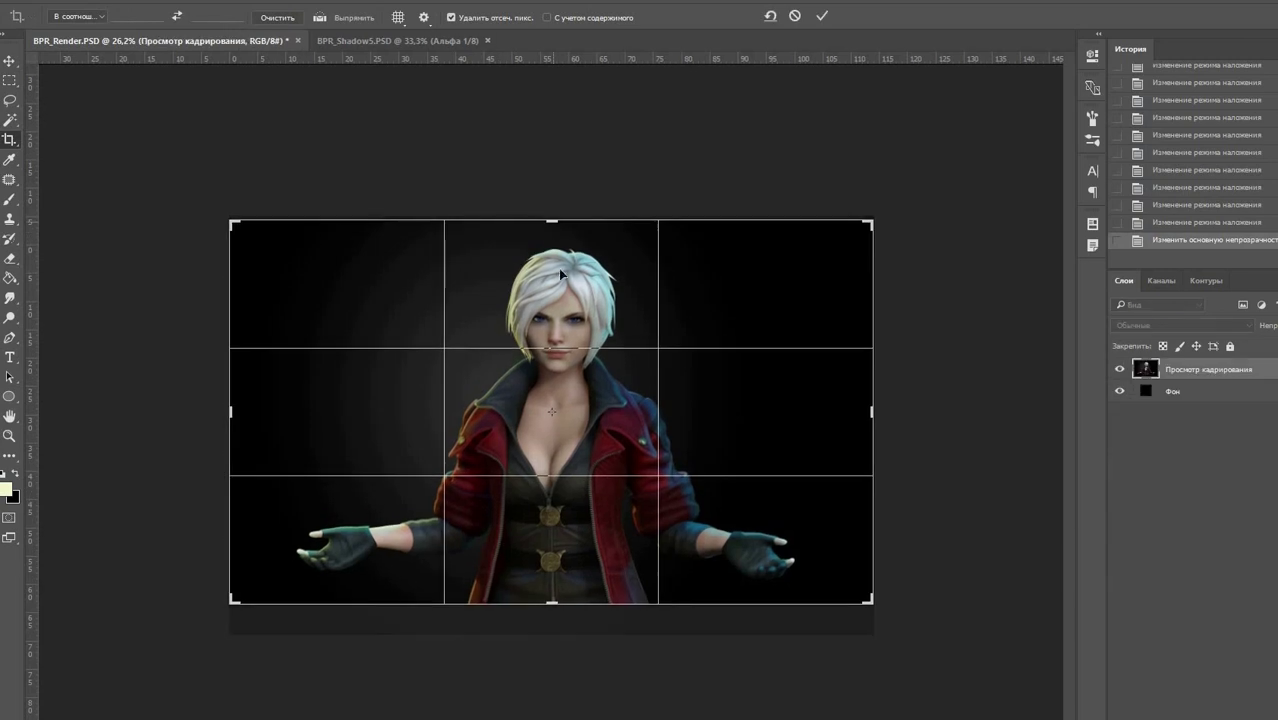
left_click(21, 80)
left_click(659, 283)
scroll(727, 322, "up", 1, "alt")
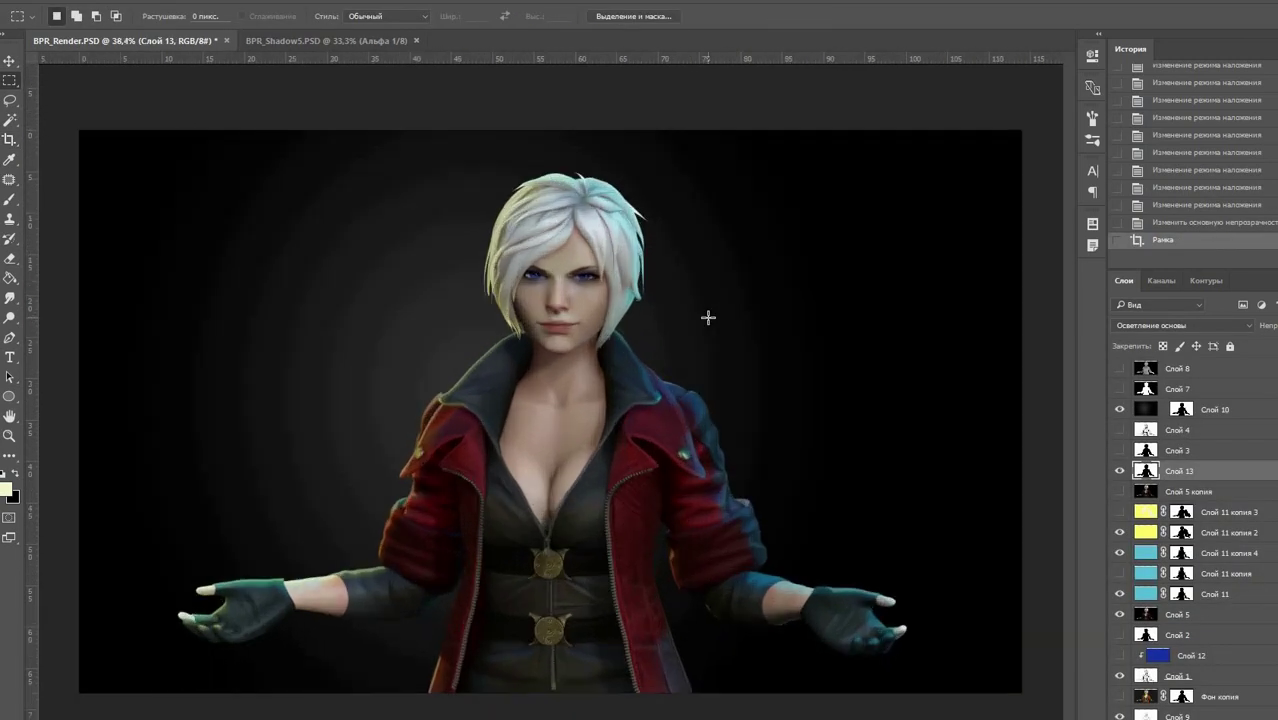
scroll(708, 314, "down", 1, "alt")
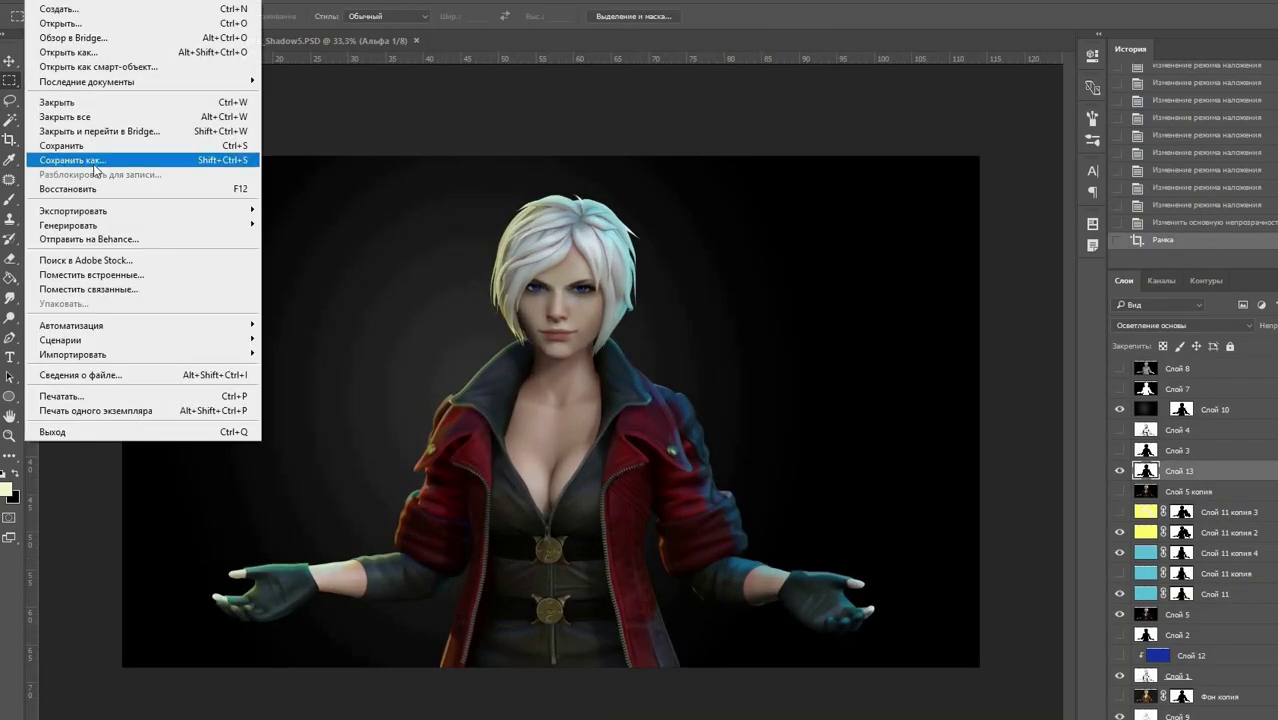
Step: Save the cropped portrait as 001.psd
left_click(88, 150)
type("001")
key("Return")
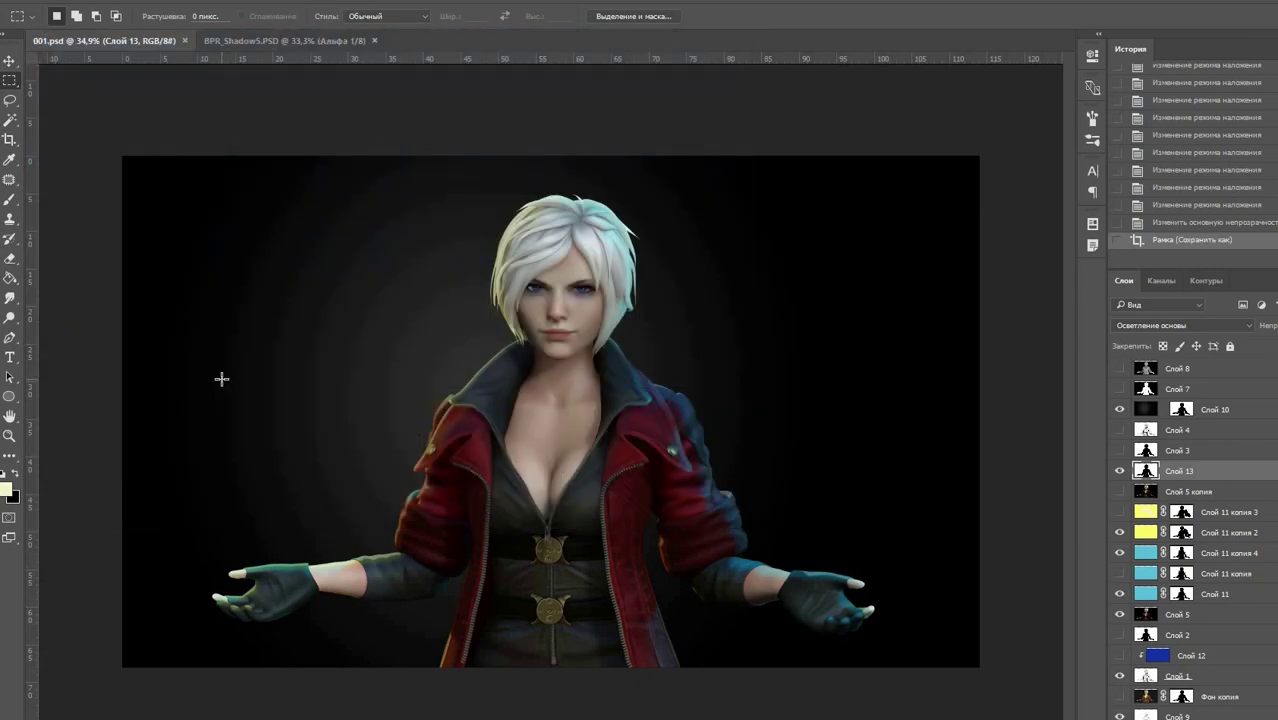